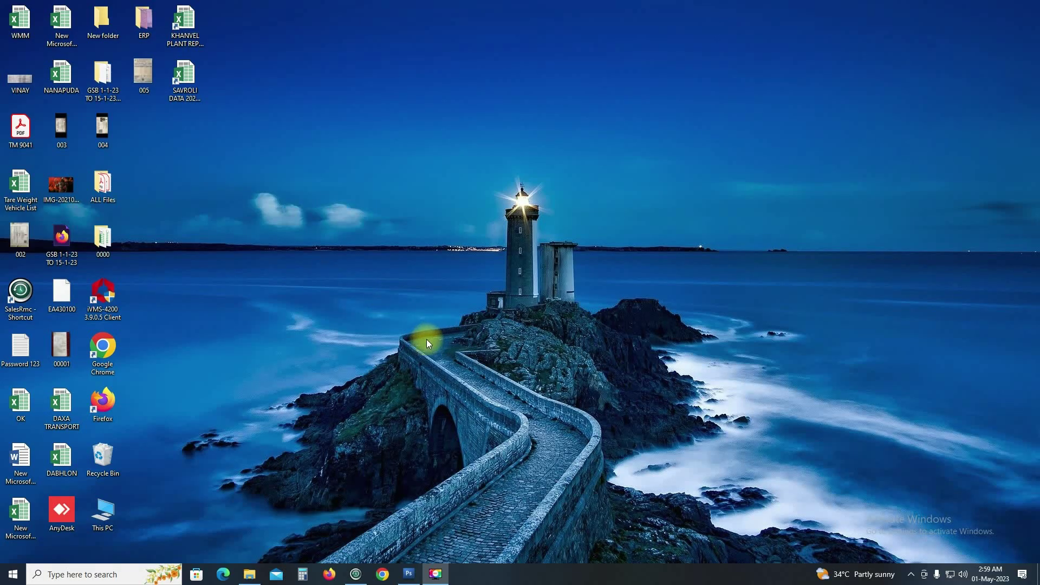
Step: Bring the Photoshop CS3 window to the front from the taskbar
left_click(409, 574)
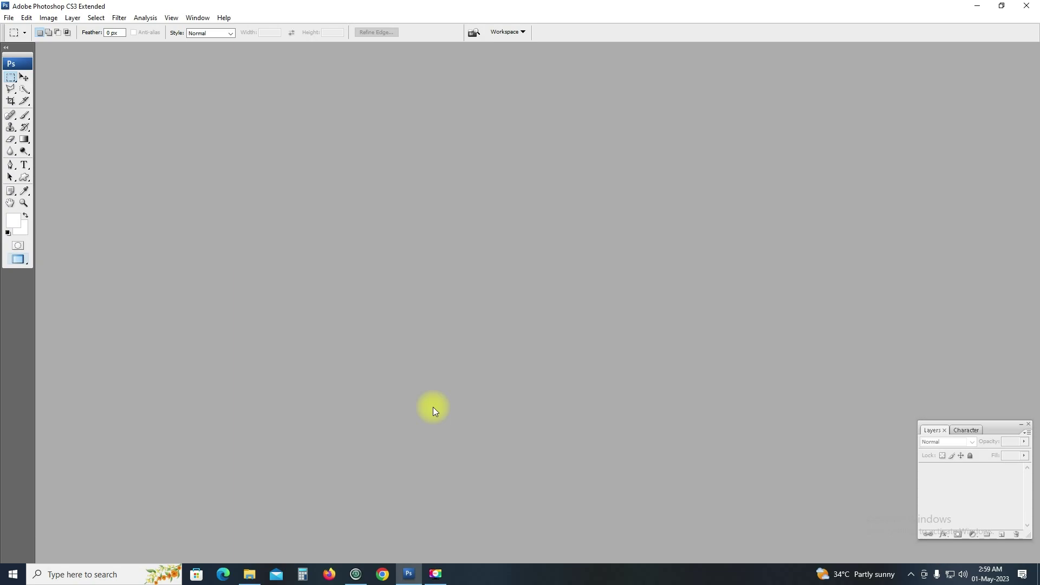
Step: Create a white 36 × 12 inch, 150 ppi document and zoom in on it
key("ctrl+n")
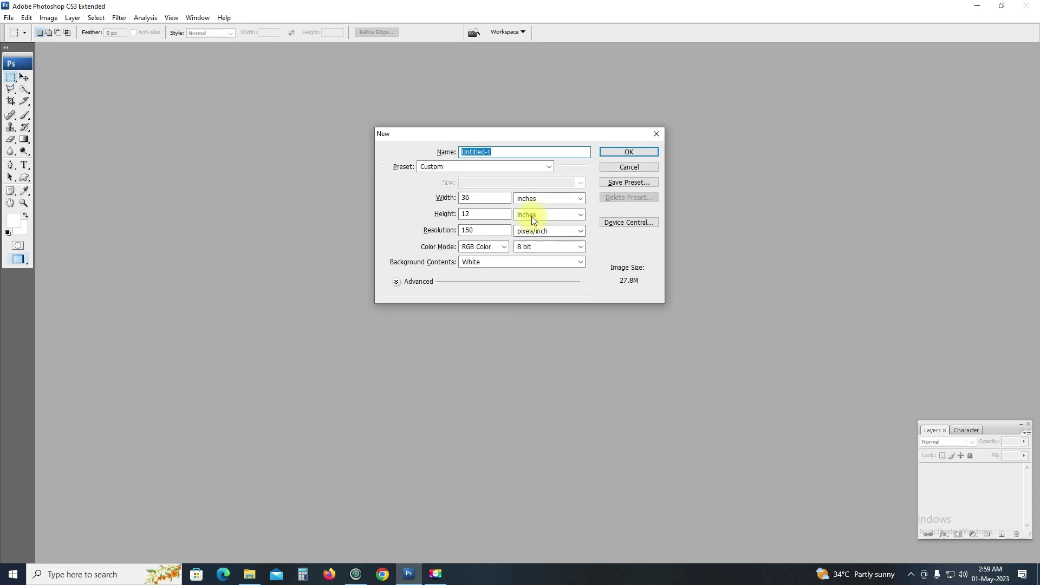
left_click(475, 197)
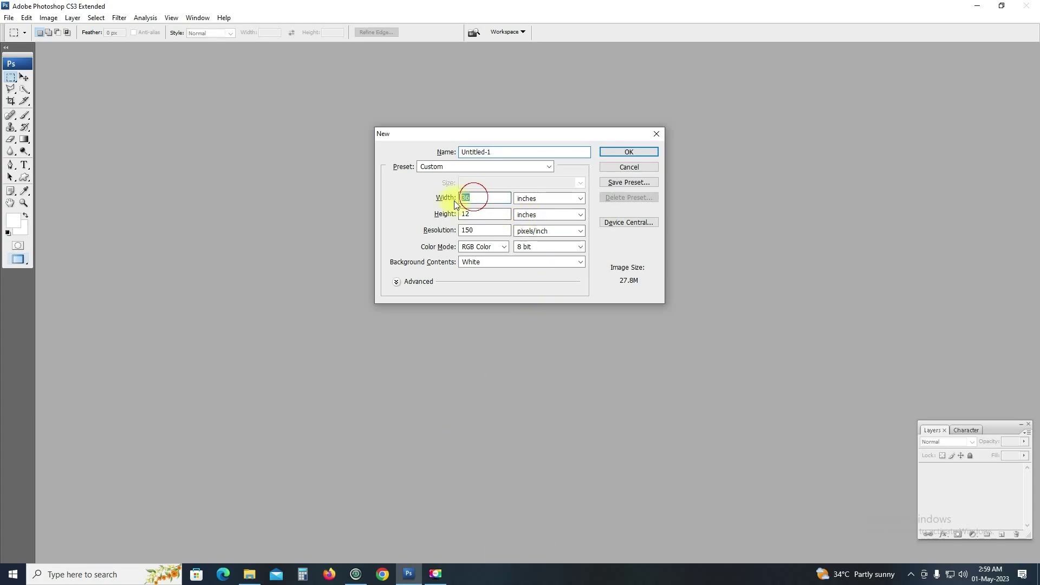
left_click(629, 153)
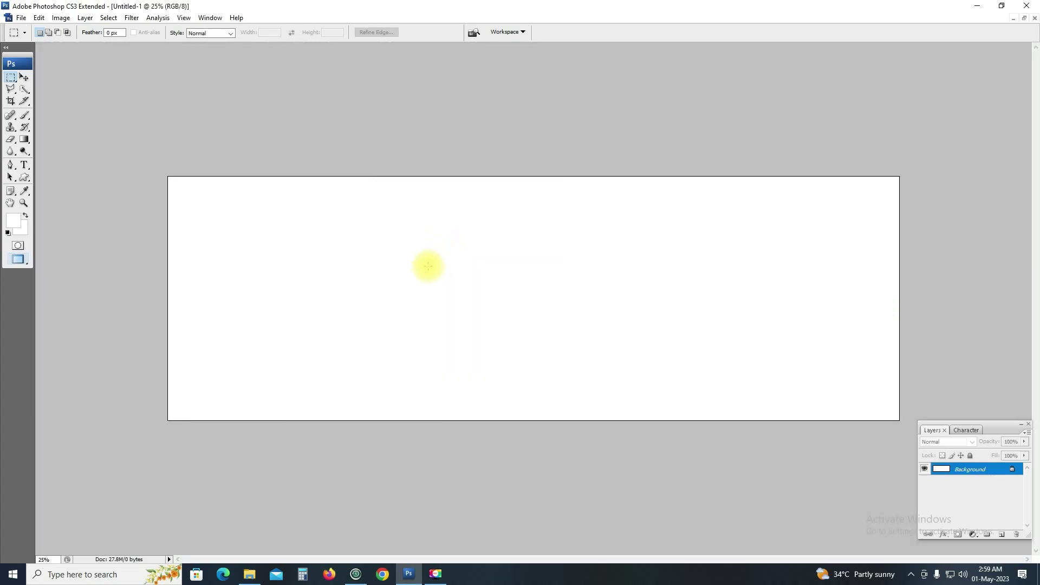
key("ctrl+plus")
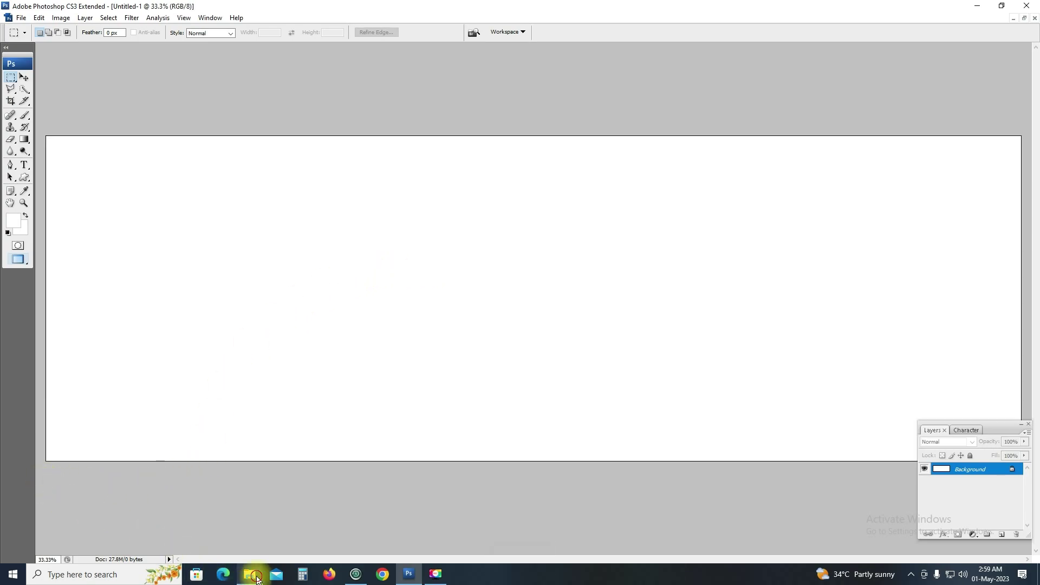
left_click(256, 579)
Step: Open the red-purple smoke image in Photoshop, copy all of it, and close it unsaved
left_click(242, 159)
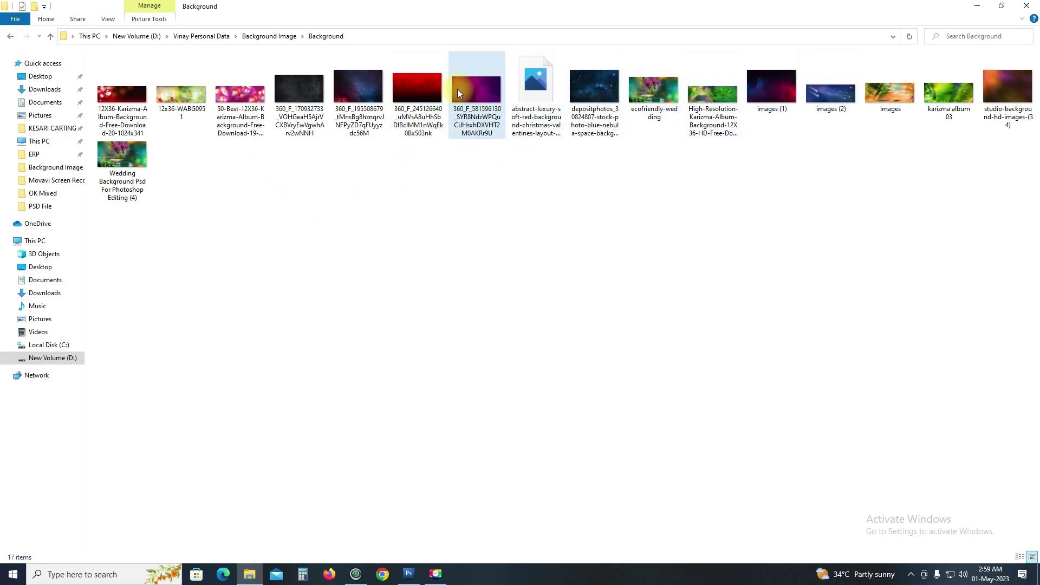
left_click_drag(458, 89, 400, 350)
key("ctrl+a")
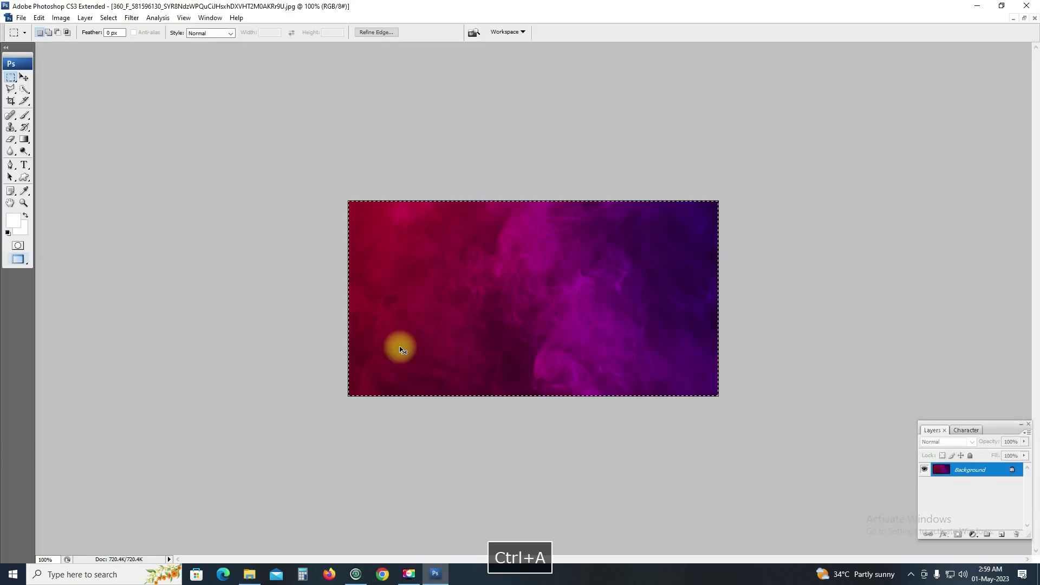
key("ctrl+w")
left_click(525, 219)
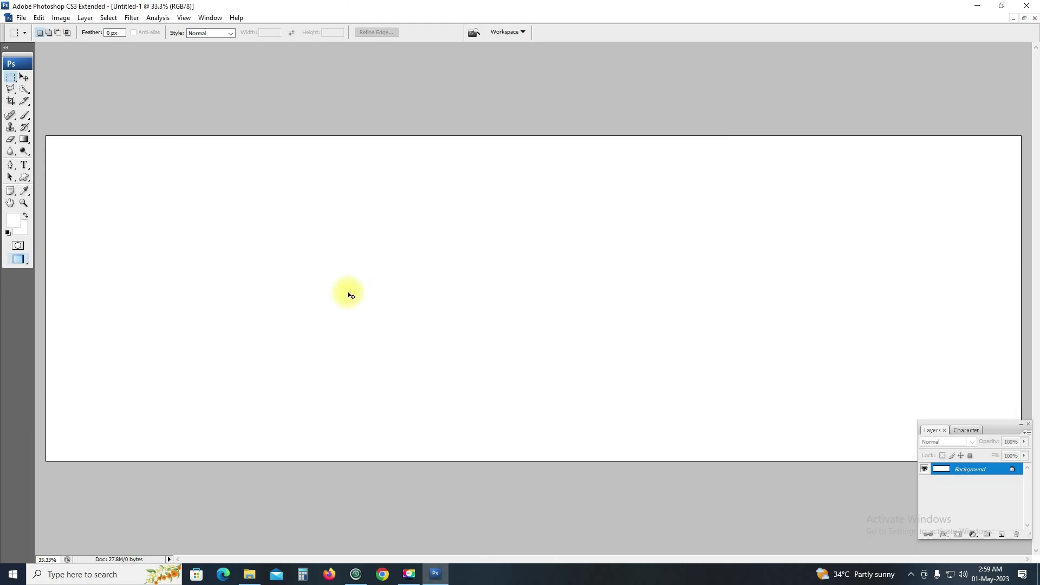
Step: Paste the smoke image into the new document and stretch it to fill the canvas
key("ctrl+v")
key("v")
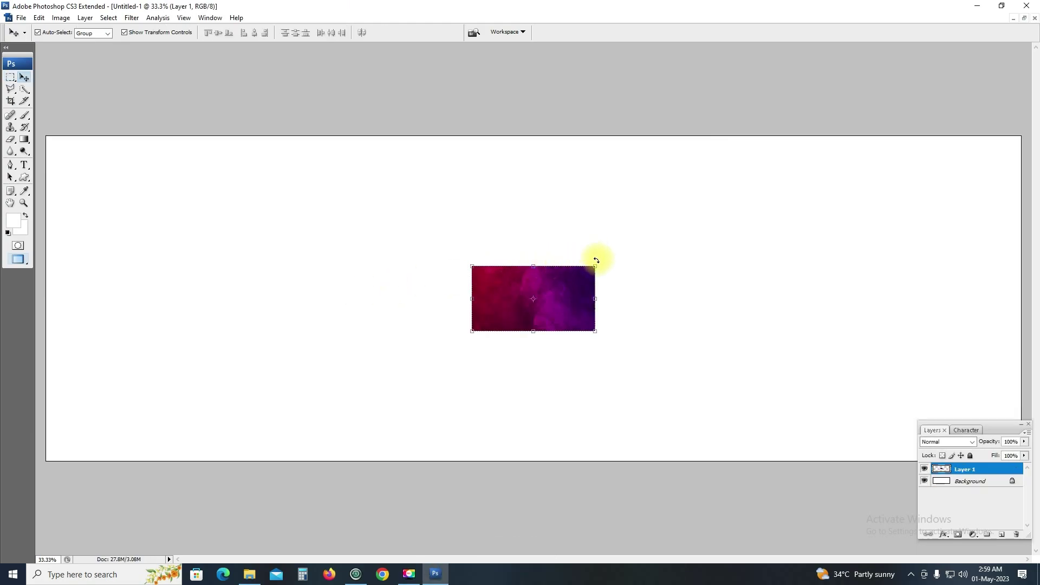
mouse_move(595, 267)
left_mouse_down()
mouse_move(849, 226)
mouse_move(1028, 246)
left_mouse_up()
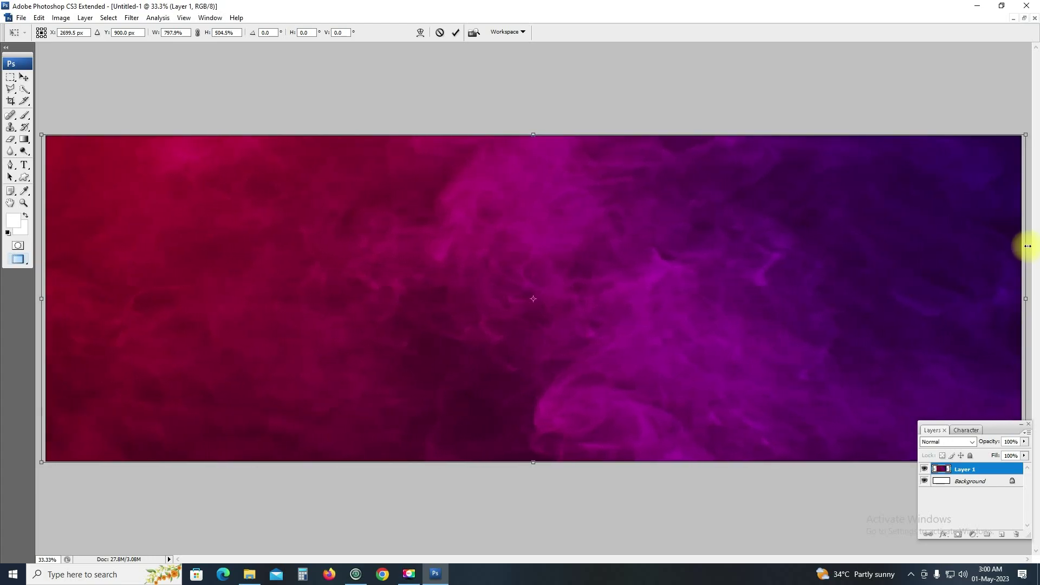
double_click(824, 295)
key("ctrl+a")
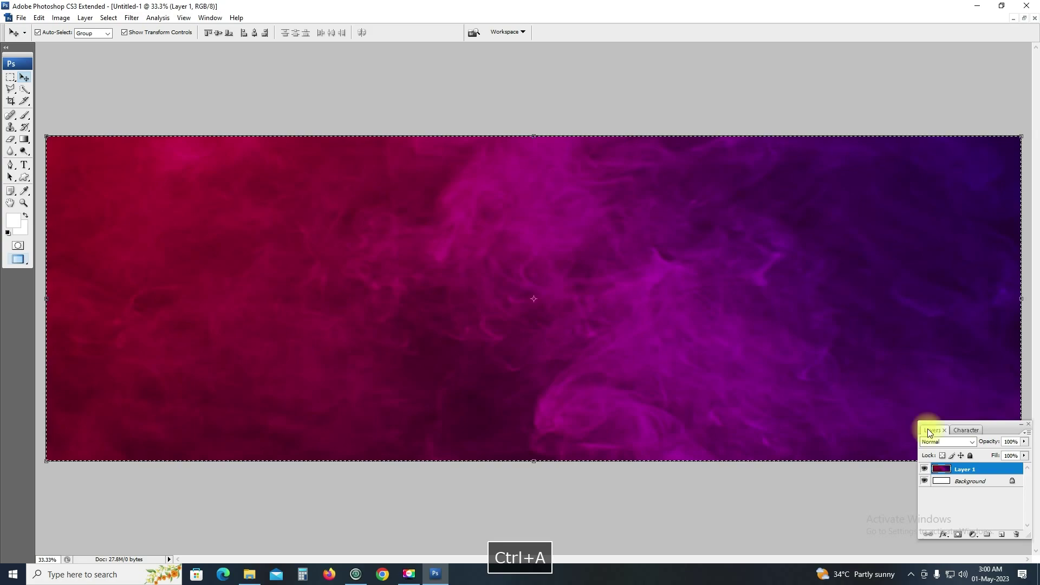
Step: Merge the smoke layer down into the background and clear the selection
left_click(970, 475)
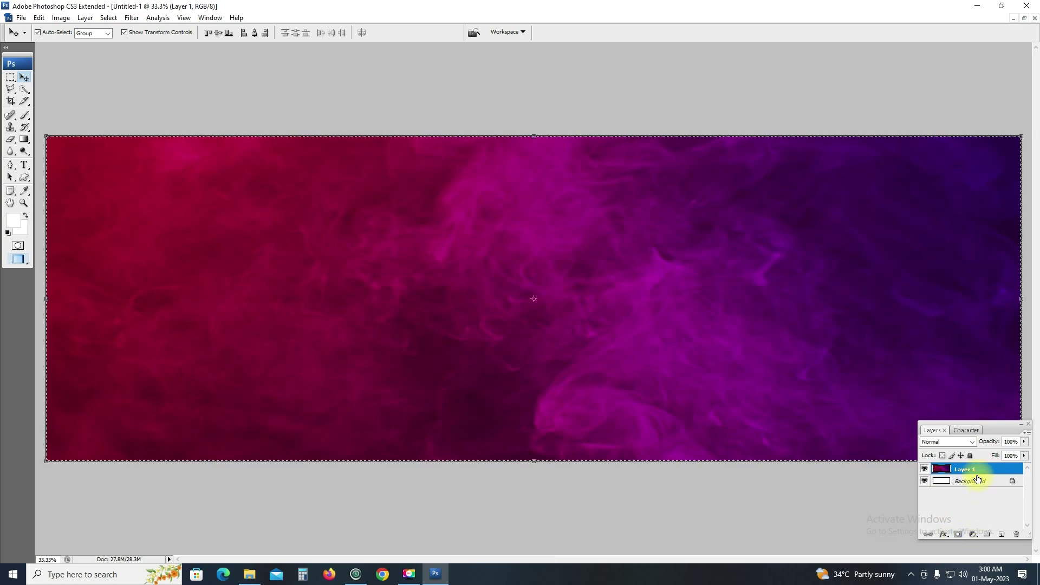
key("ctrl+e")
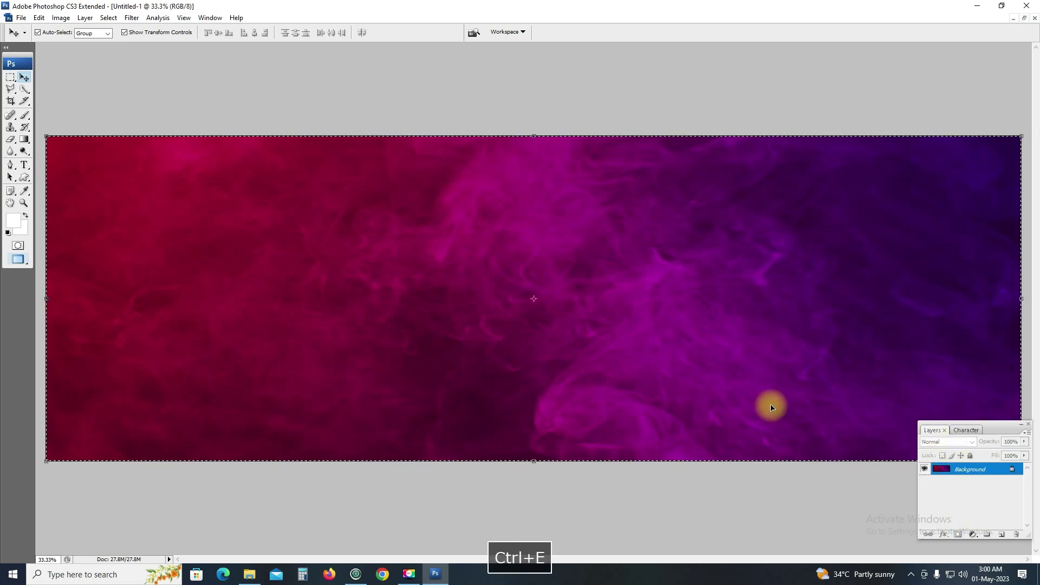
key("ctrl+d")
key("c")
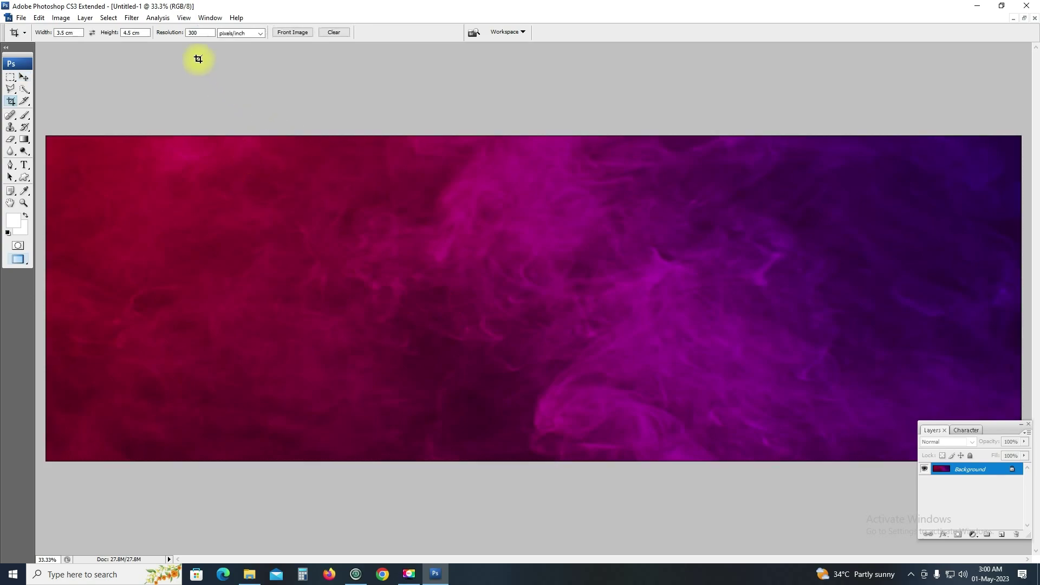
Step: Apply a Gaussian blur of radius about 35.5 to the background
left_click(132, 17)
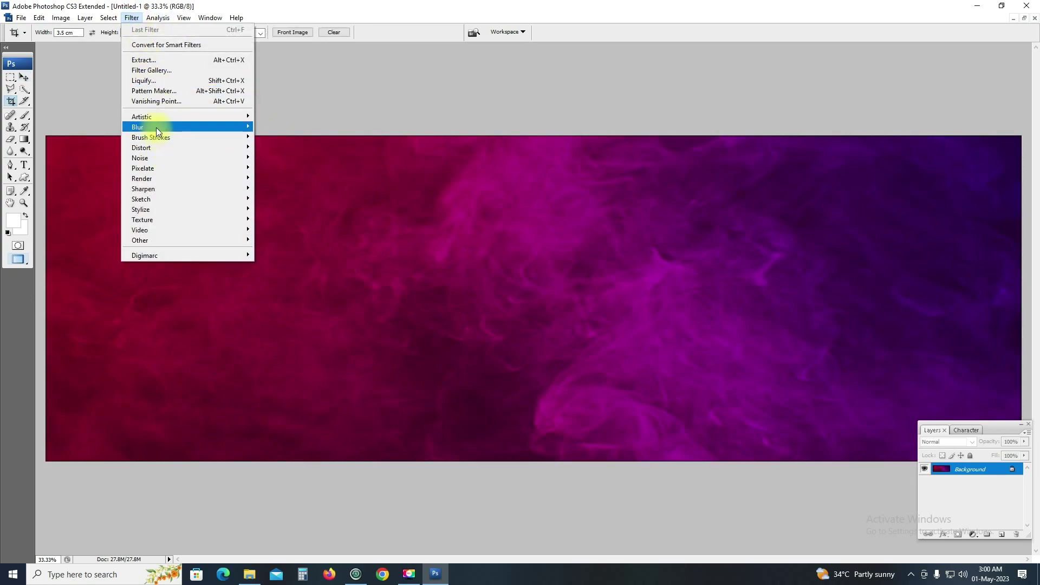
mouse_move(138, 127)
left_click(285, 171)
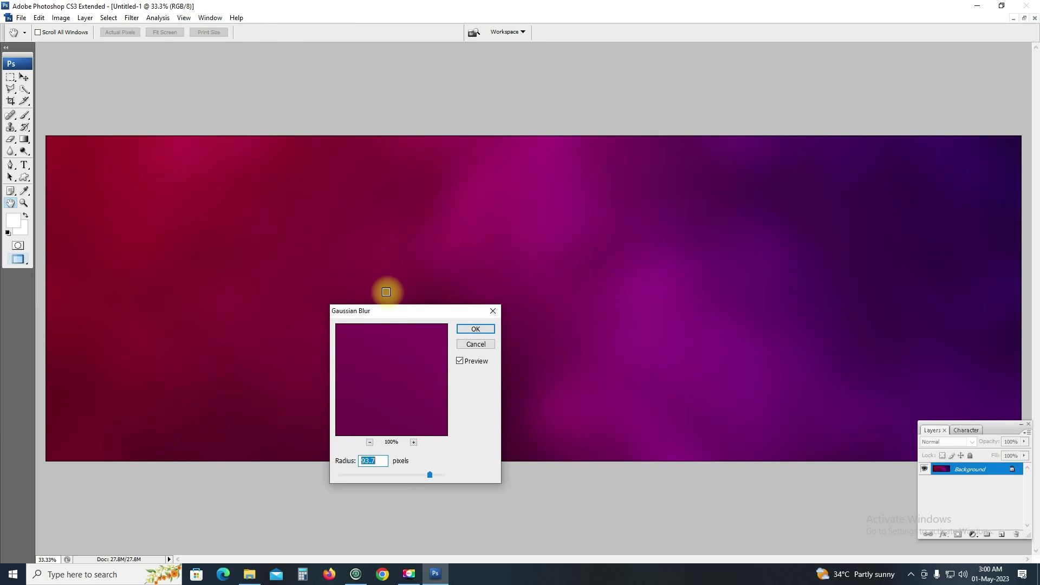
left_click_drag(464, 316, 748, 302)
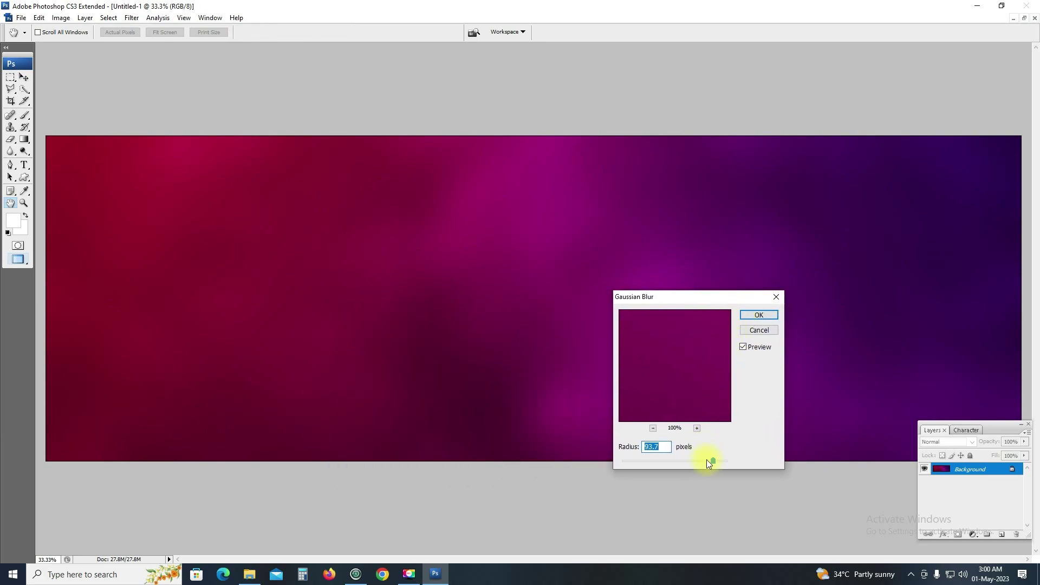
mouse_move(710, 461)
left_mouse_down()
mouse_move(680, 461)
mouse_move(701, 463)
left_mouse_up()
key("Return")
key("c")
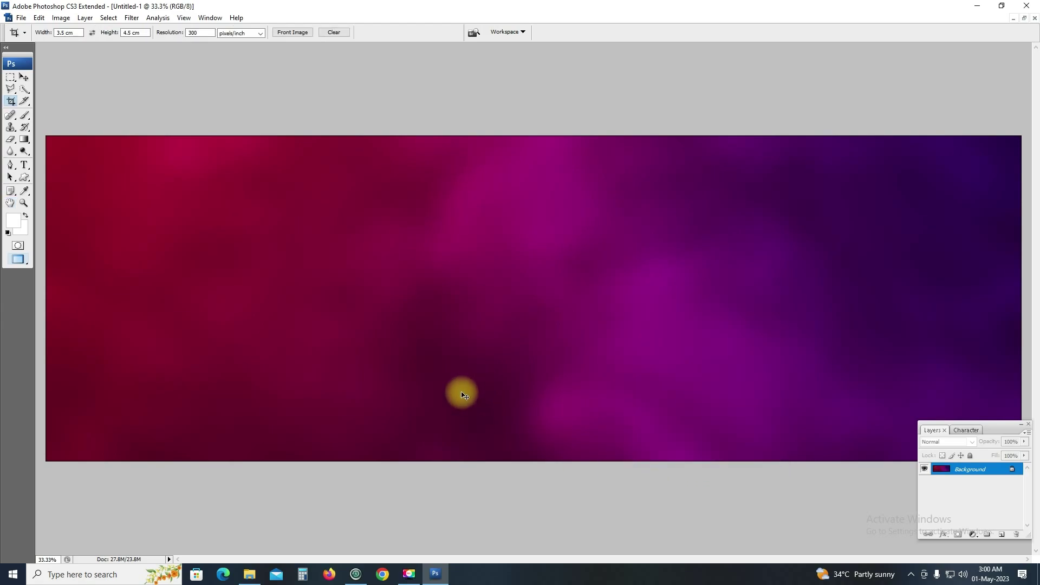
key("ctrl+l")
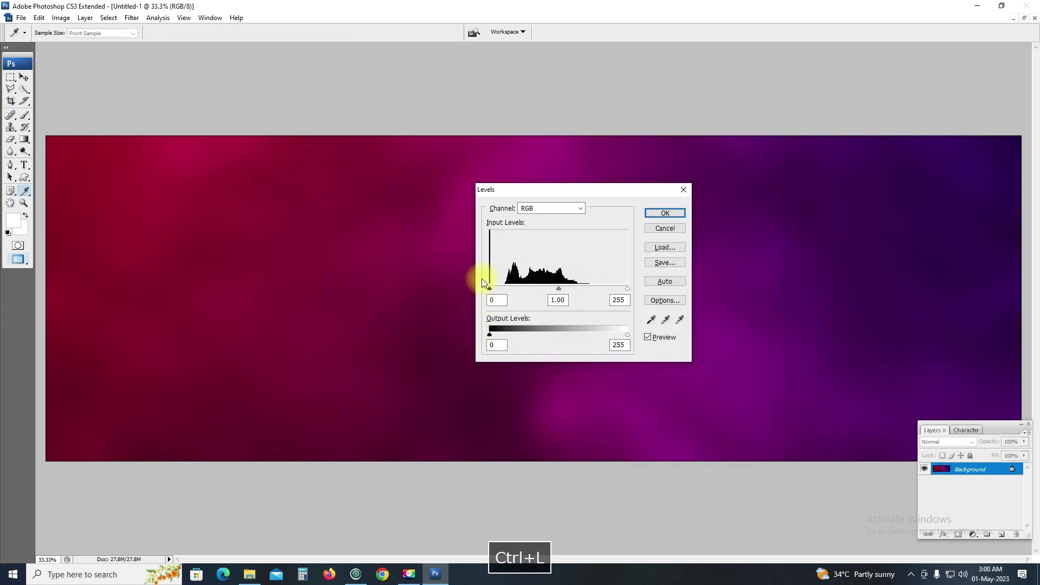
Step: Darken the background with Levels: input black point 40 and midtones slightly lower
left_click_drag(490, 288, 511, 289)
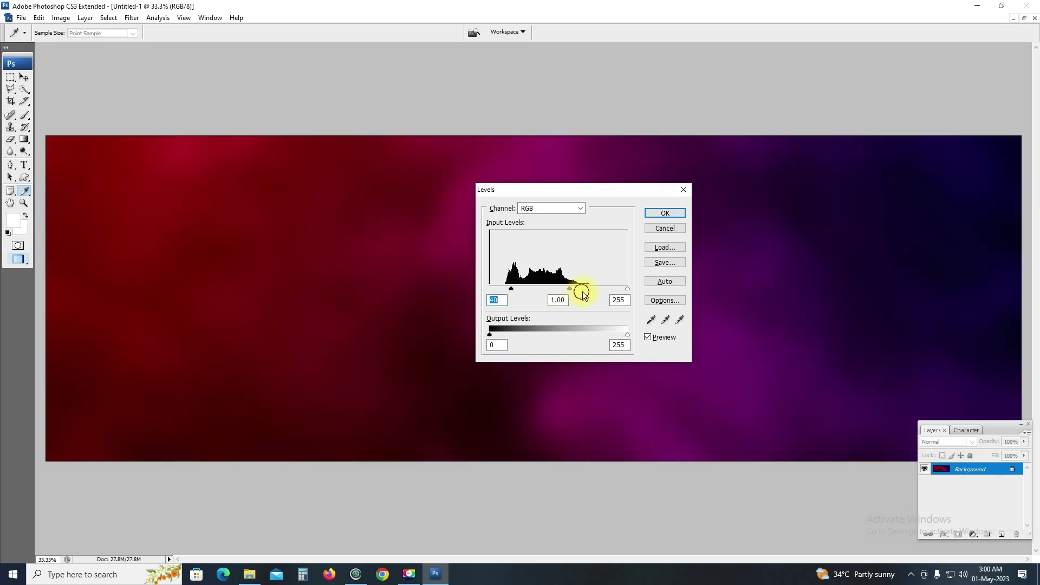
left_click_drag(570, 289, 578, 292)
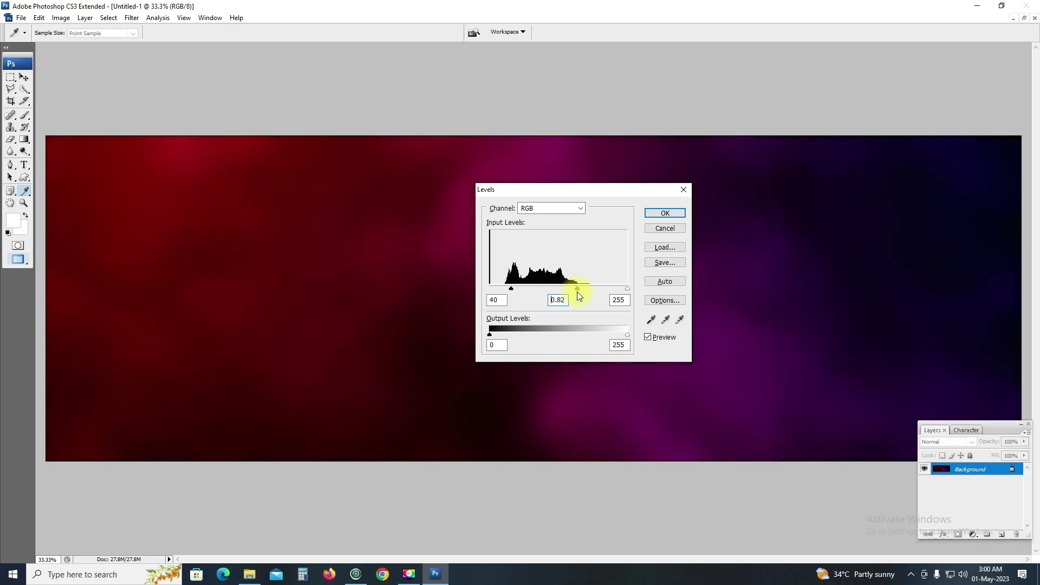
key("Return")
key("c")
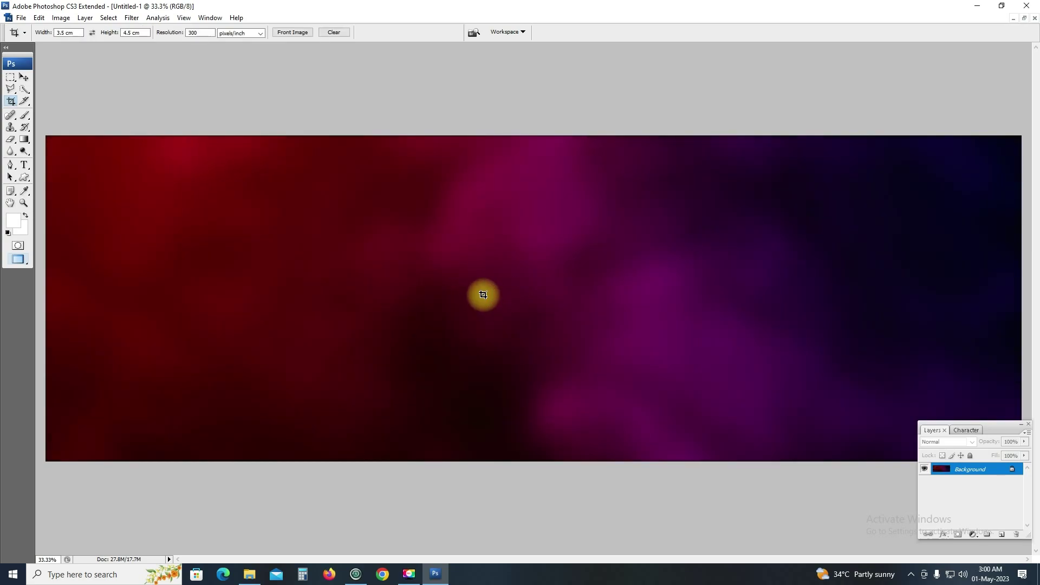
Step: Apply a stronger Gaussian blur of radius about 75.8
left_click(142, 21)
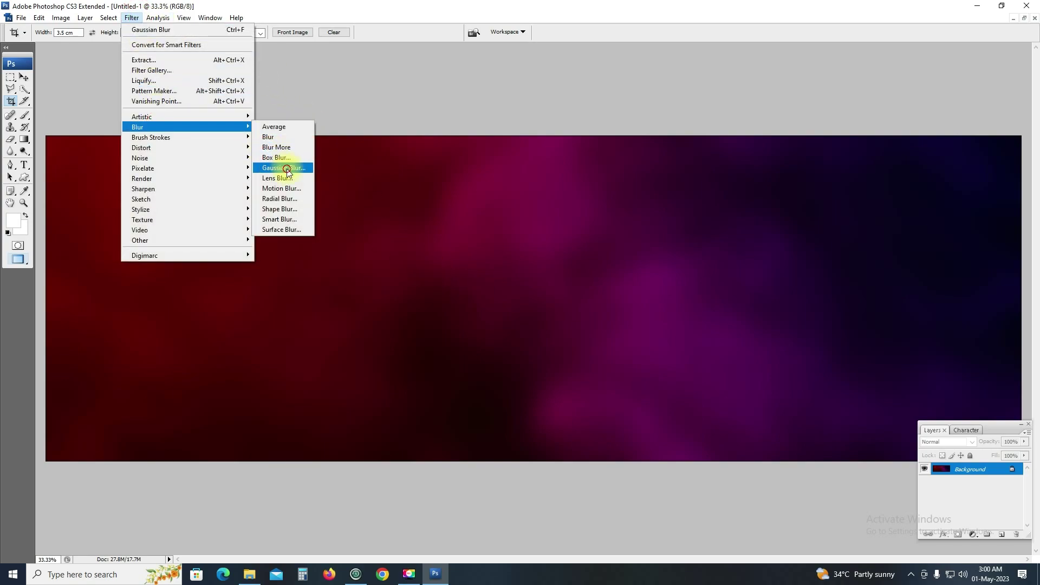
left_click(287, 169)
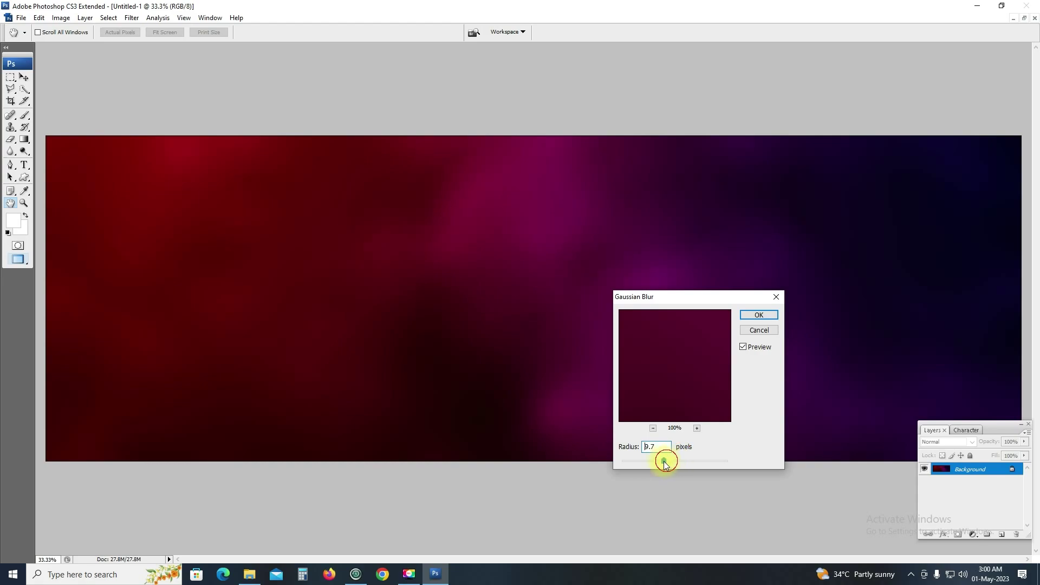
left_click_drag(666, 464, 703, 462)
left_click(759, 315)
key("c")
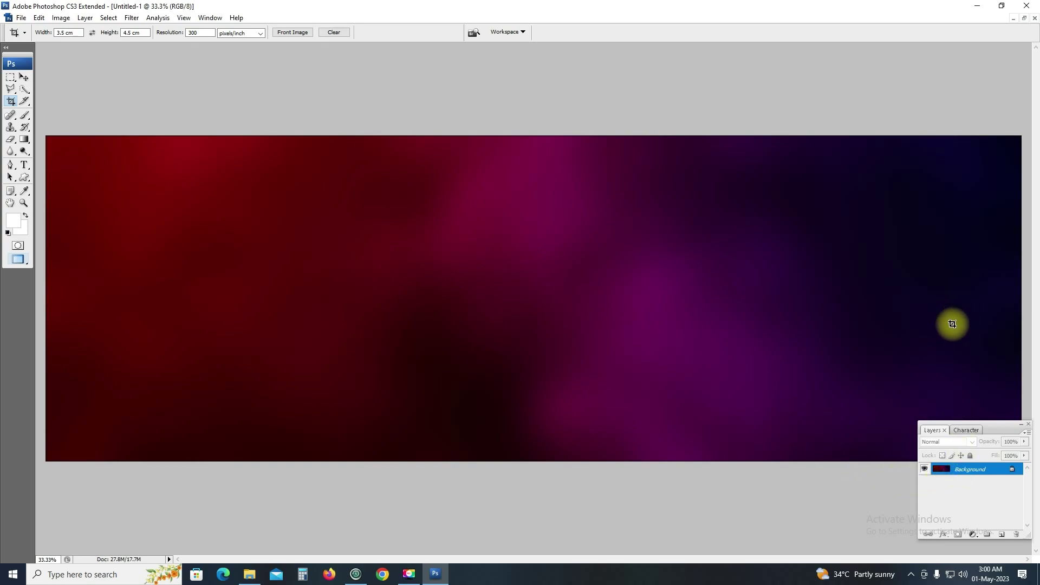
key("ctrl+a")
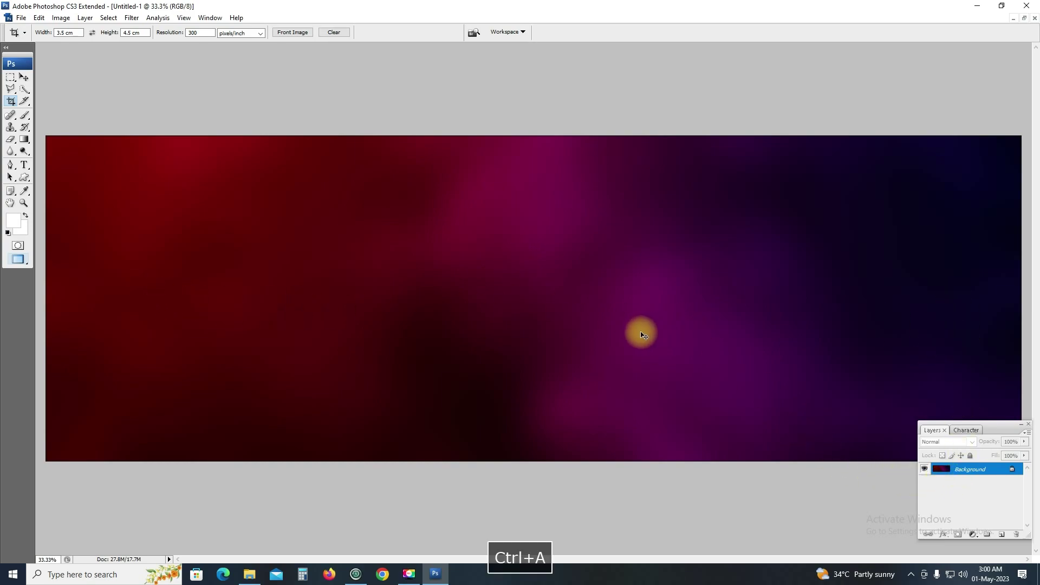
key("ctrl+j")
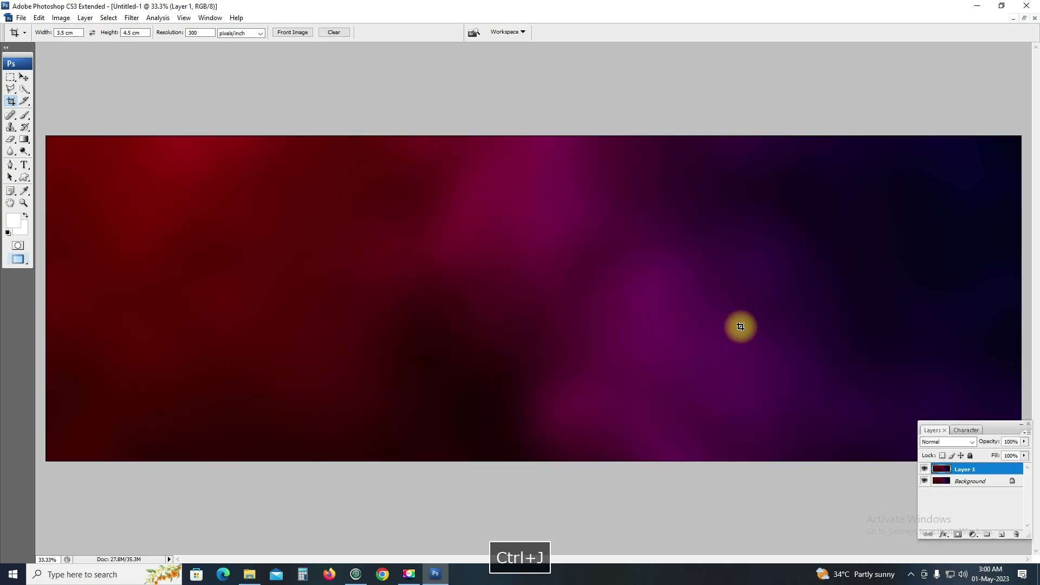
key("v")
key("ctrl+t")
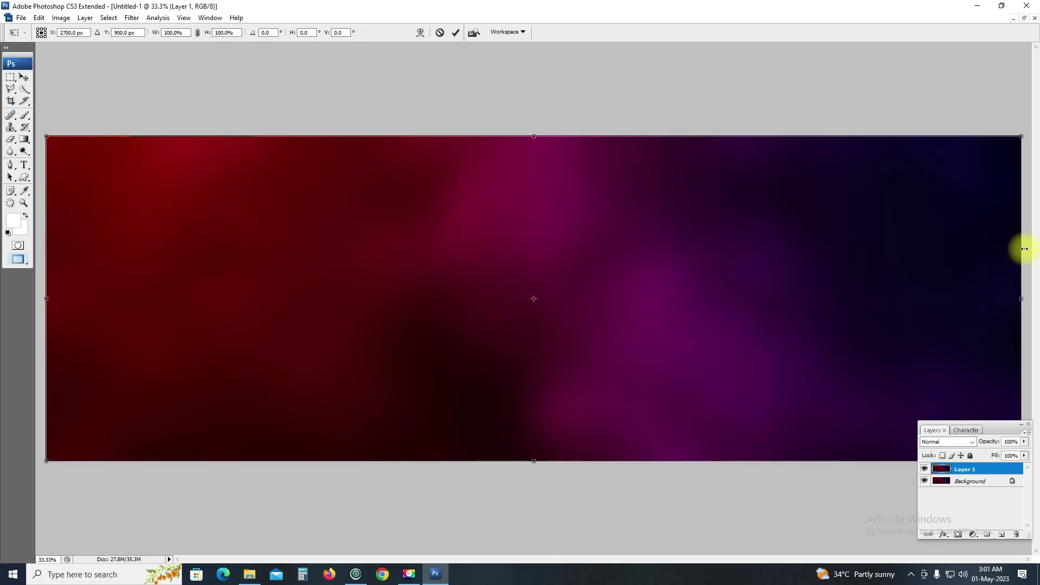
right_click(974, 254)
left_click(985, 393)
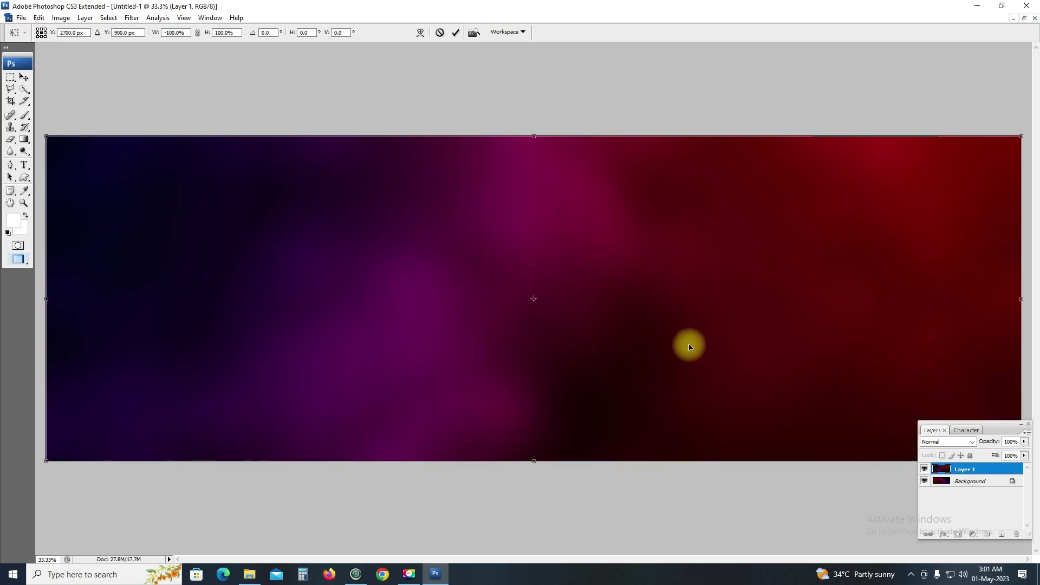
key("Return")
key("ctrl+alt+z")
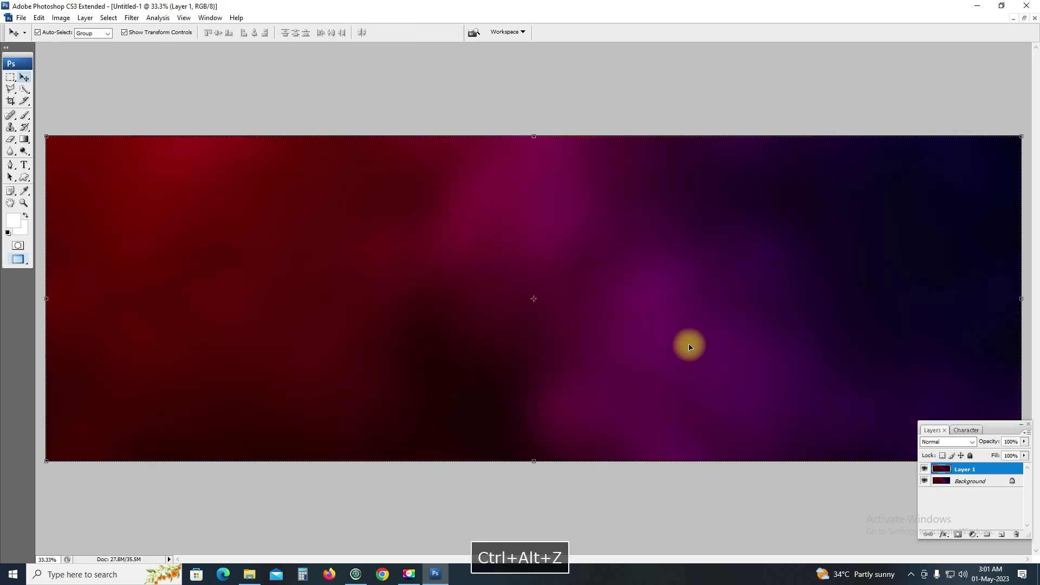
key("ctrl+s")
key("ctrl+e")
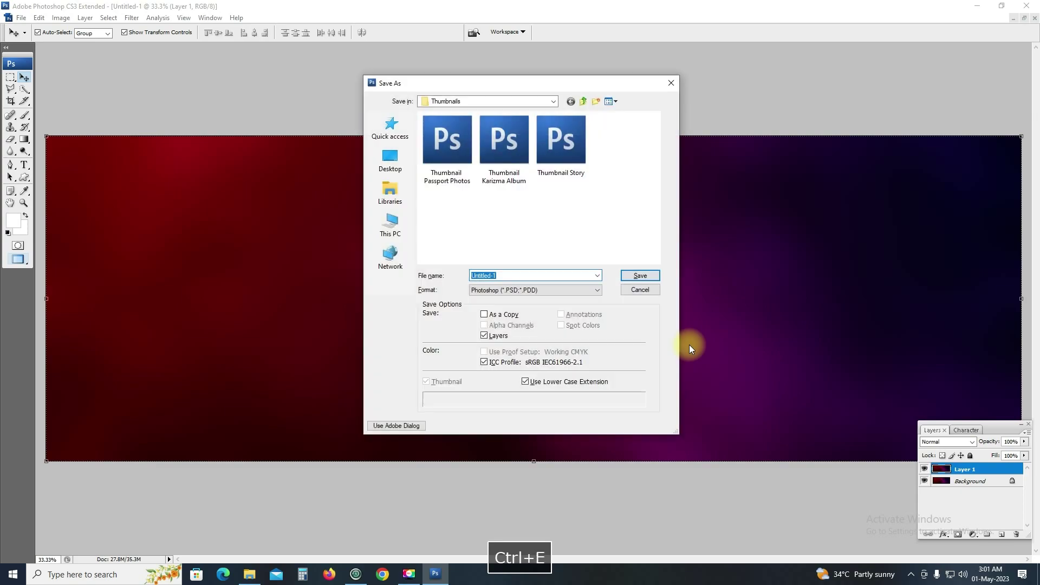
left_click(639, 290)
key("ctrl+e")
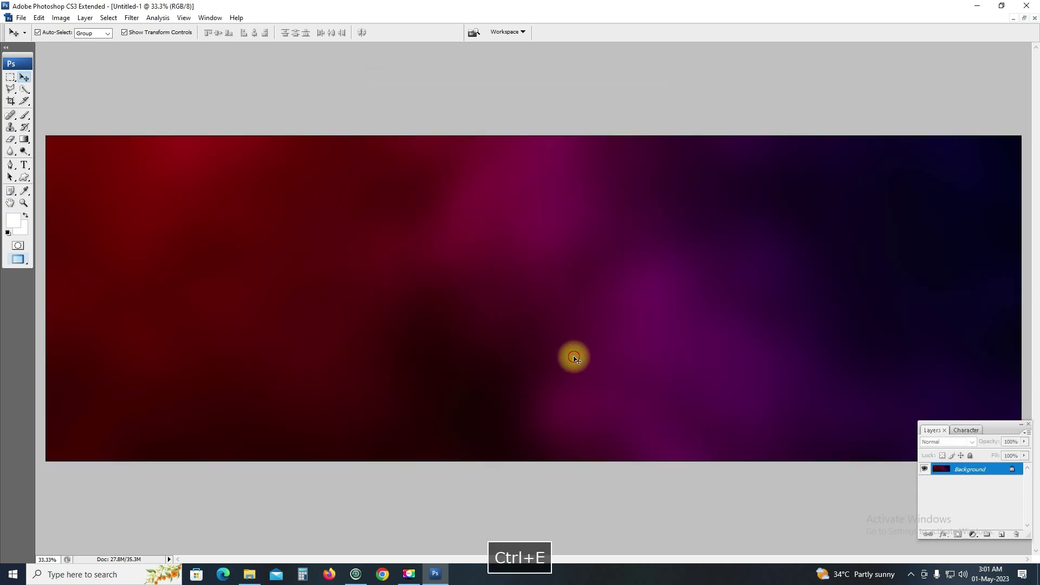
Step: Draw a white scalloped flower custom shape near the top-left on a new layer
left_click(24, 177)
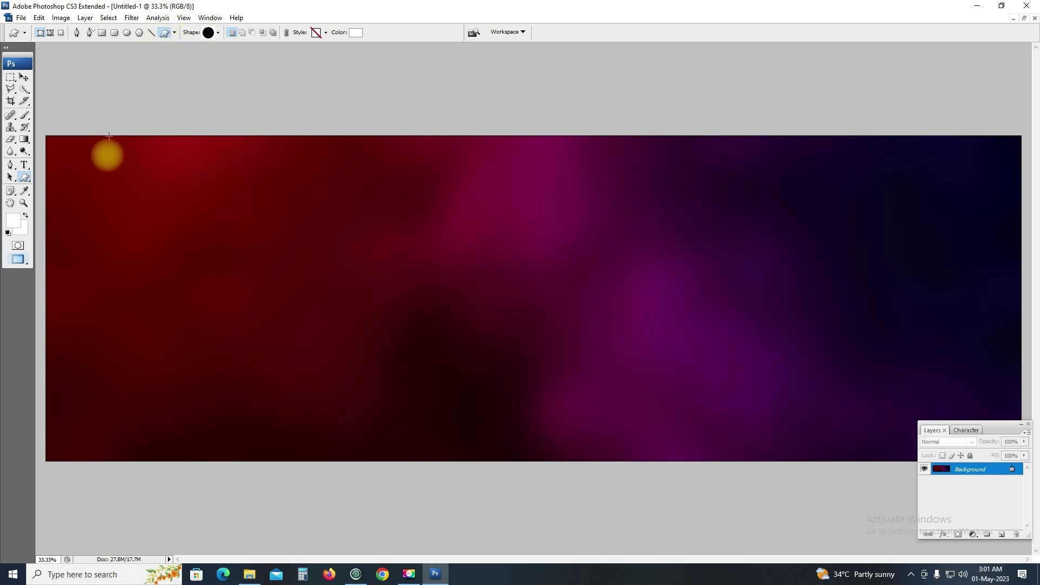
left_click(24, 77)
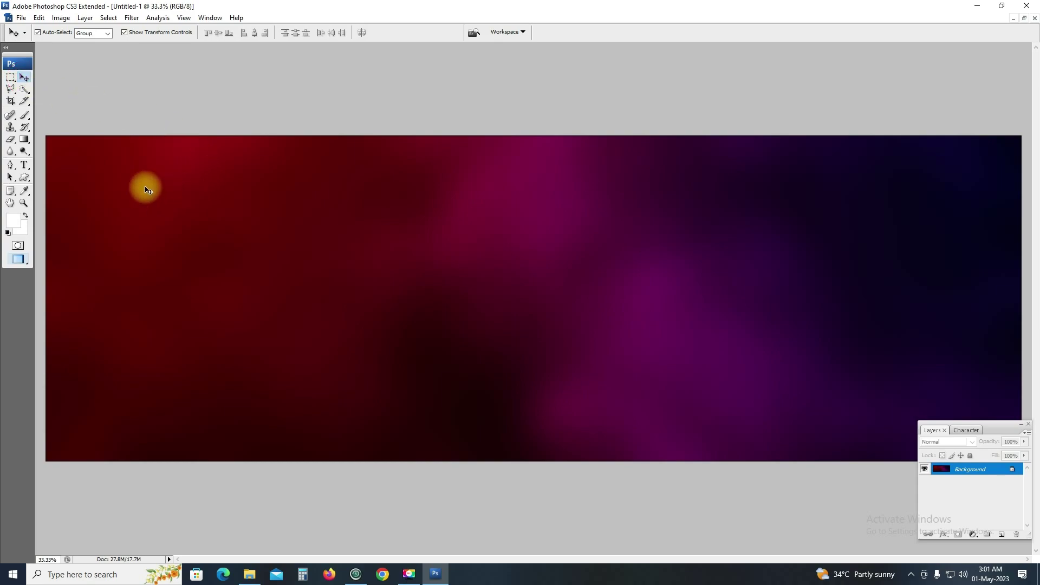
left_click(25, 176)
left_click(211, 32)
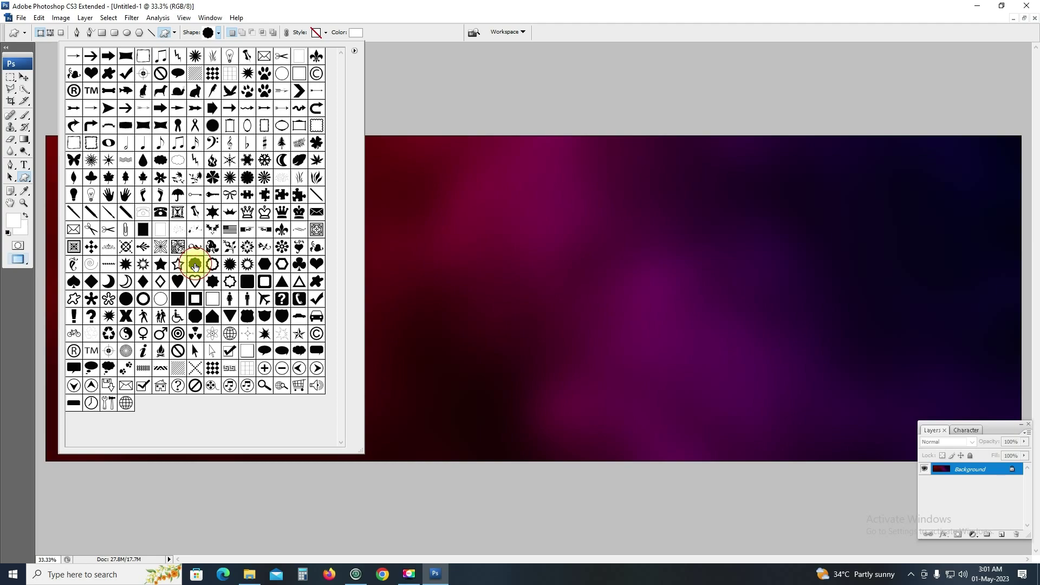
left_click(457, 295)
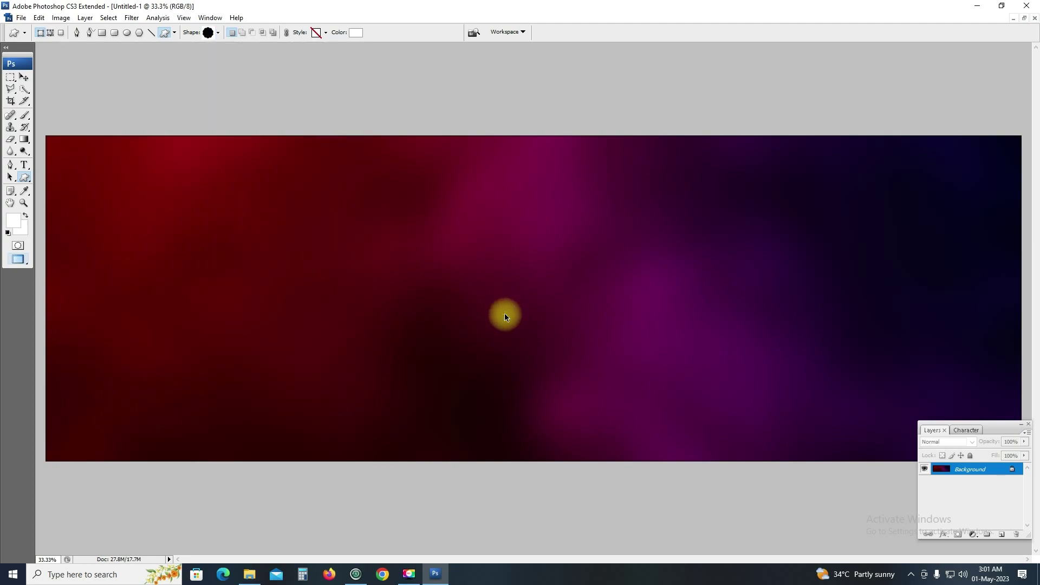
key("ctrl+shift+n")
key("Return")
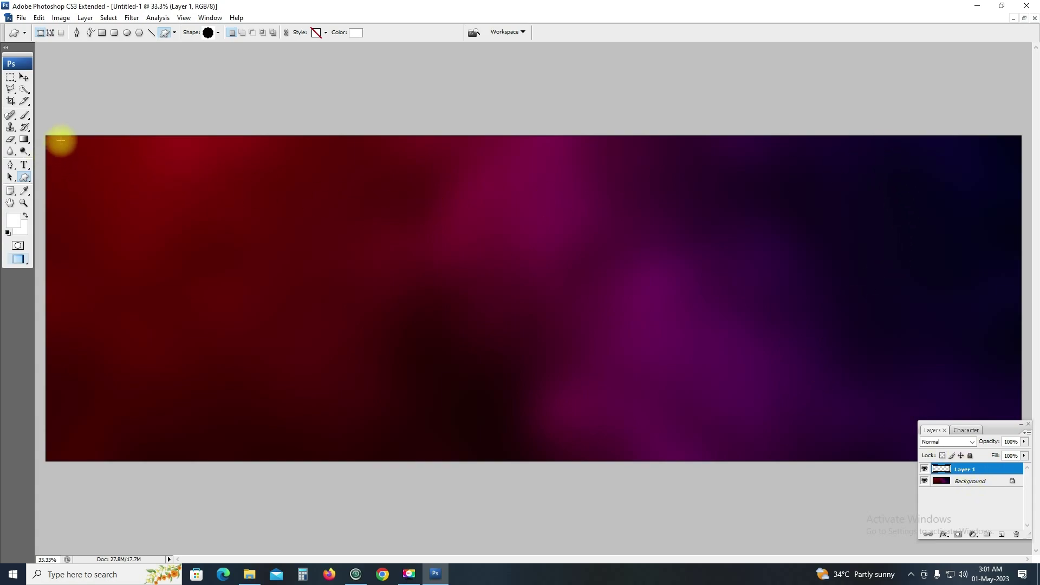
mouse_move(58, 148)
left_mouse_down()
mouse_move(235, 324)
mouse_move(226, 345)
left_mouse_up()
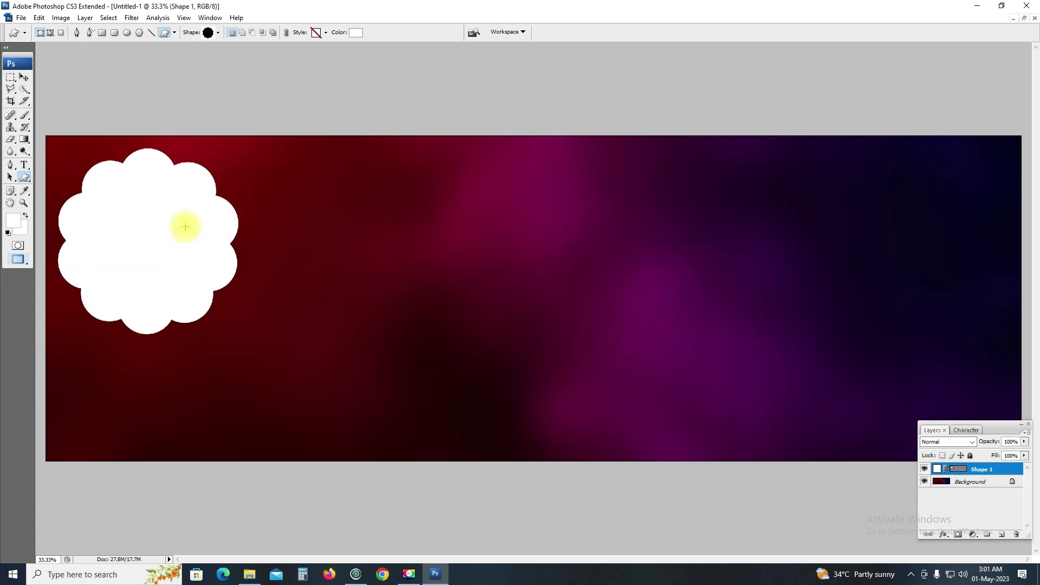
Step: Rasterize the flower shape layer and nudge it slightly up and left
key("v")
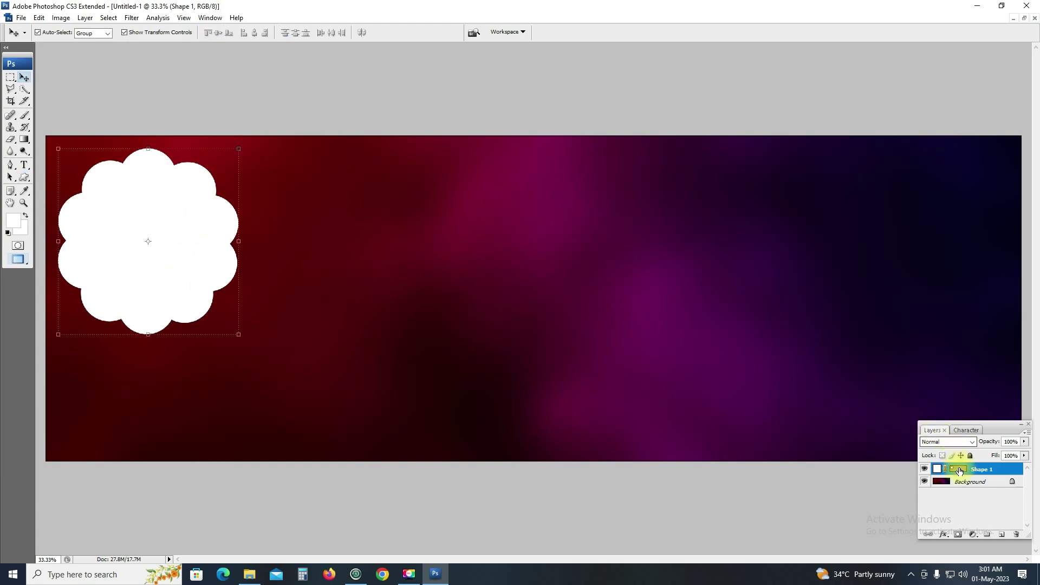
right_click(960, 471)
left_click(967, 505)
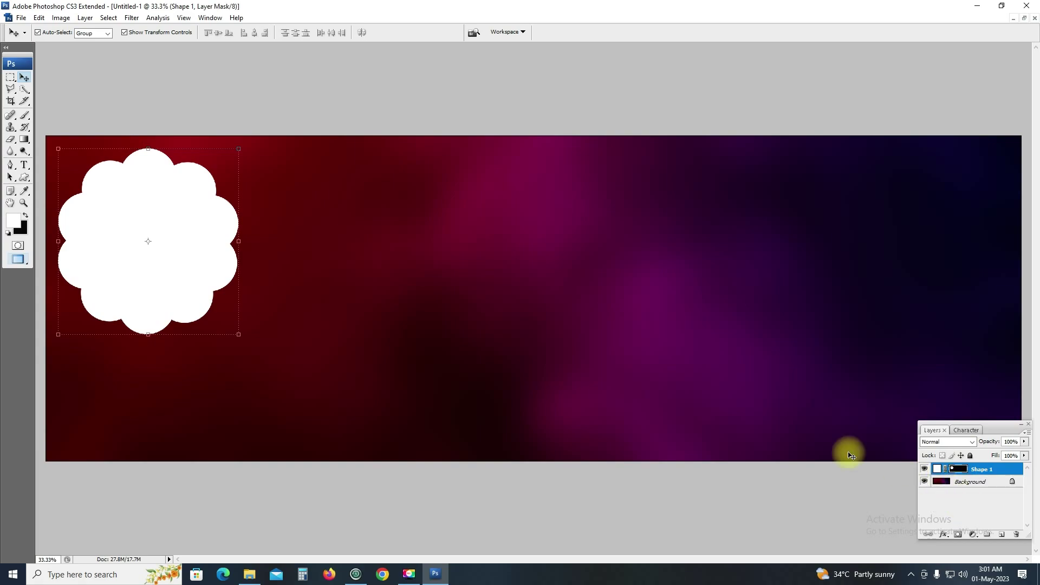
key("ctrl+alt+z")
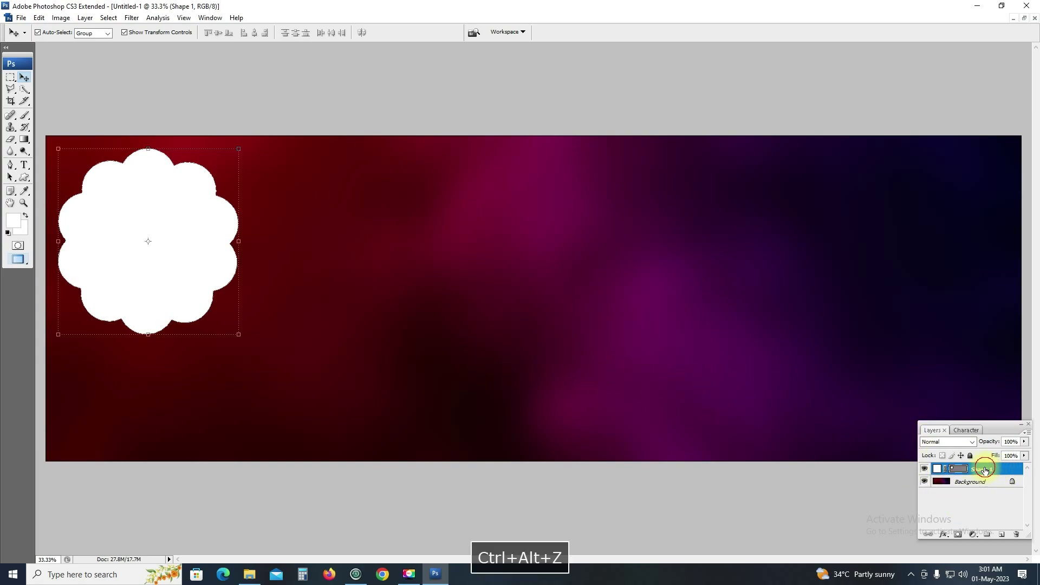
right_click(985, 471)
left_click(954, 297)
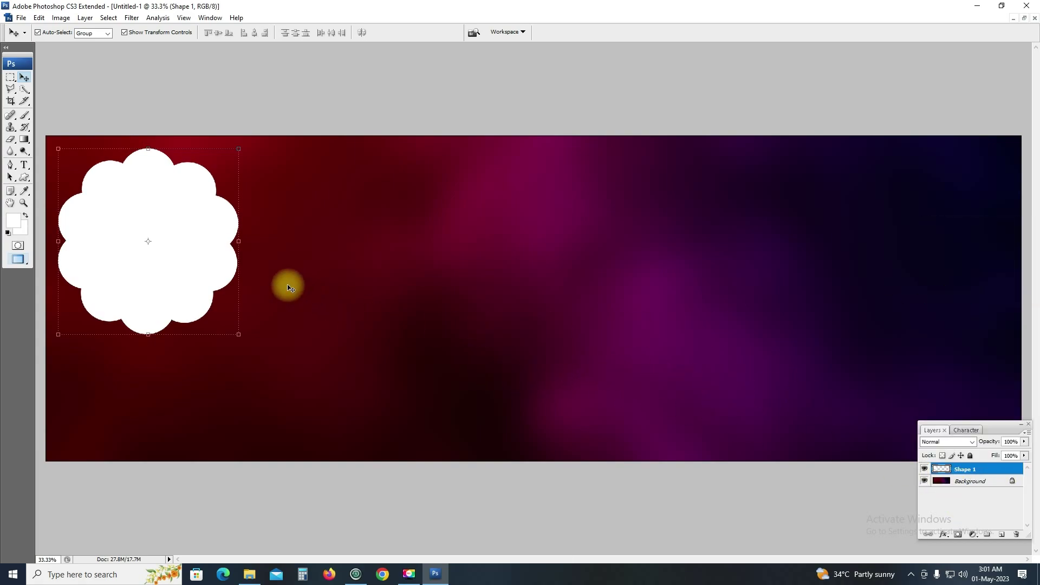
left_click_drag(210, 273, 202, 260)
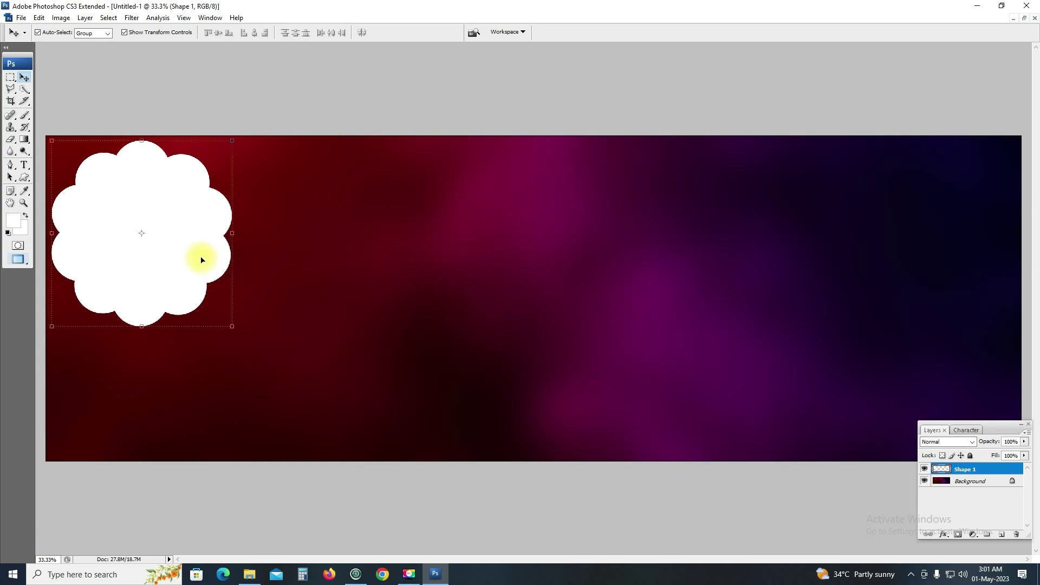
Step: Duplicate the flower, turn the copy black with lightness -100, and shrink it slightly
key("ctrl+j")
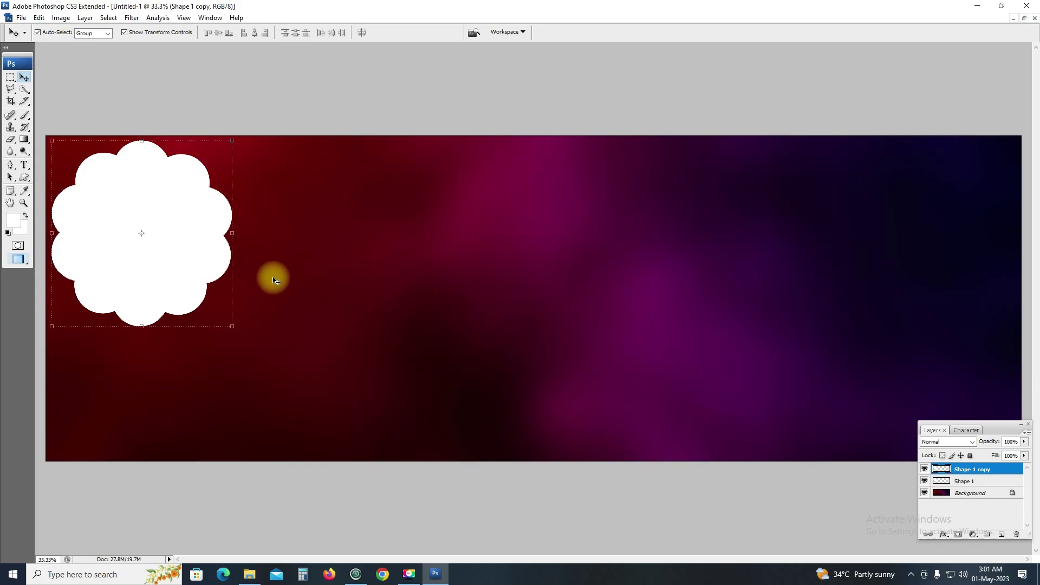
key("ctrl+u")
left_click_drag(864, 161, 748, 174)
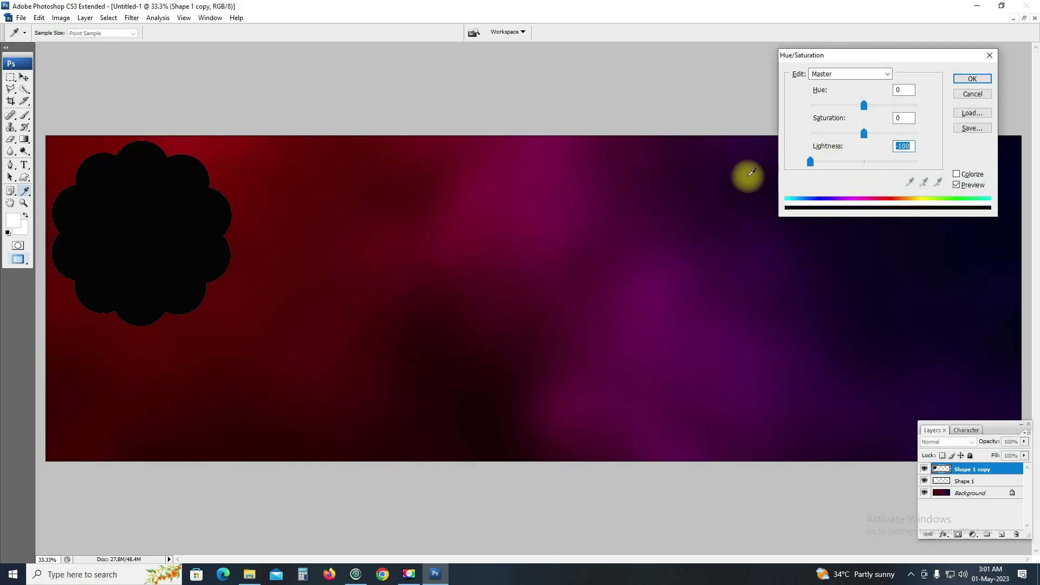
key("Return")
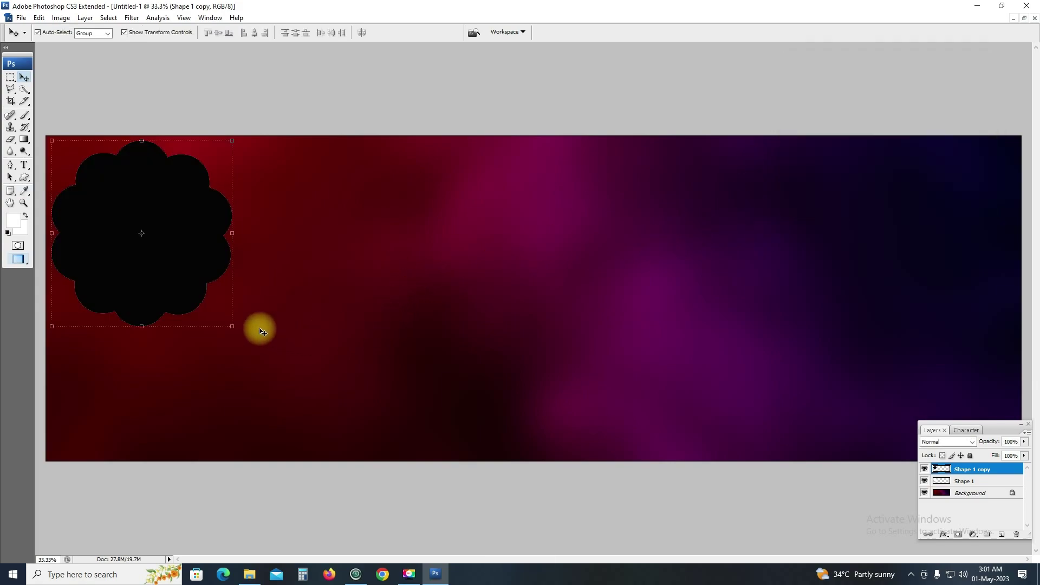
key("ctrl+t")
left_click_drag(228, 325, 224, 322)
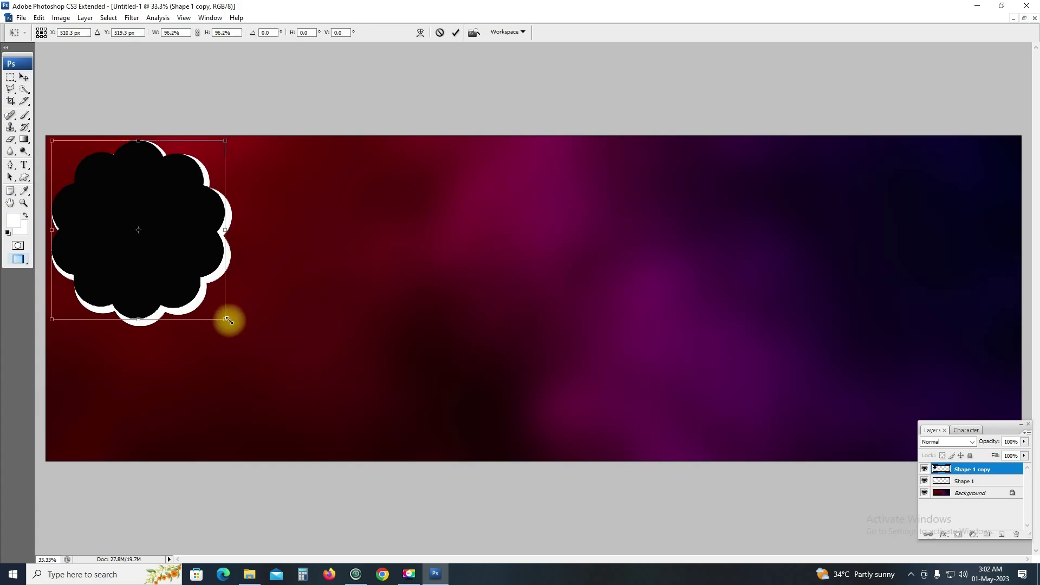
key("Return")
Step: Duplicate the black flower, turn the copy white with lightness +100, and shrink it slightly
key("ctrl+j")
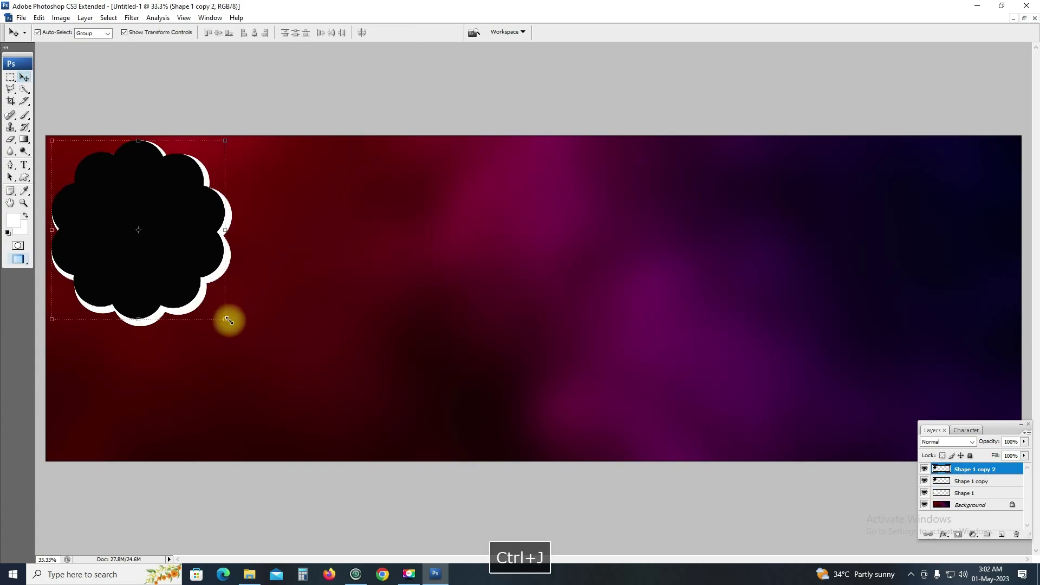
key("ctrl+u")
left_click_drag(865, 161, 917, 162)
key("Return")
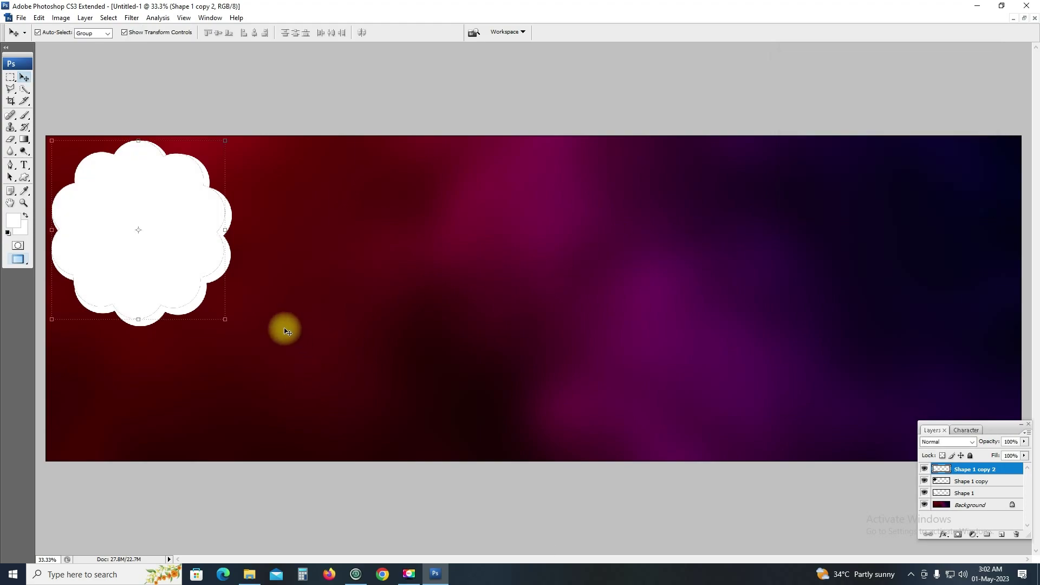
left_click_drag(225, 320, 216, 311)
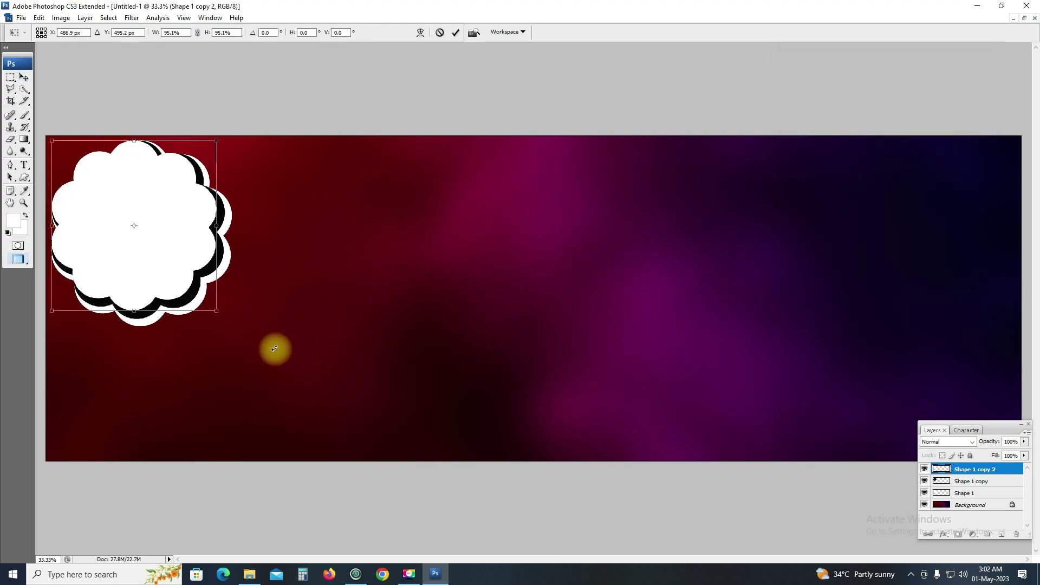
key("Return")
left_click(222, 358)
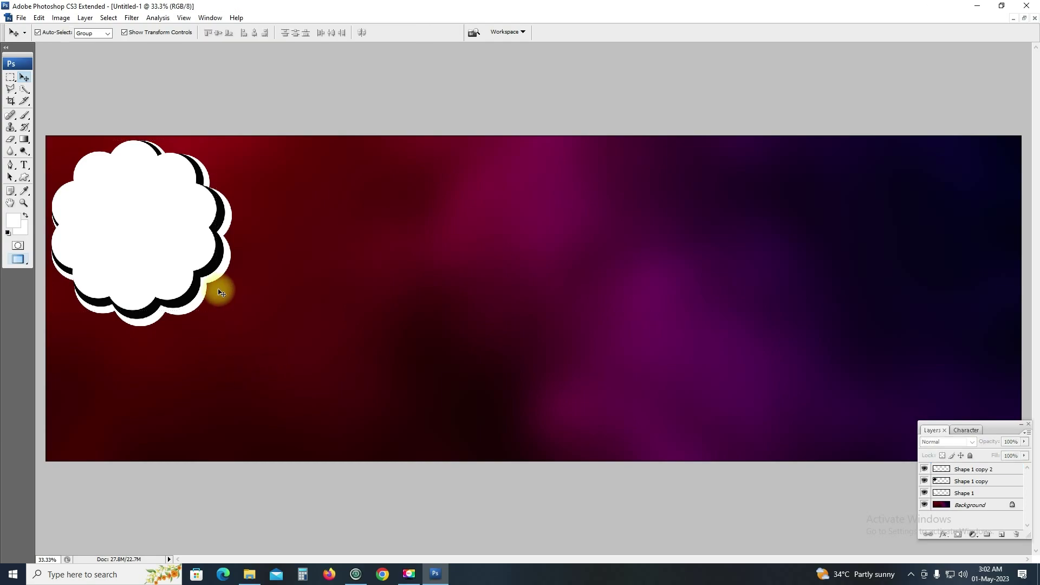
left_click(221, 279)
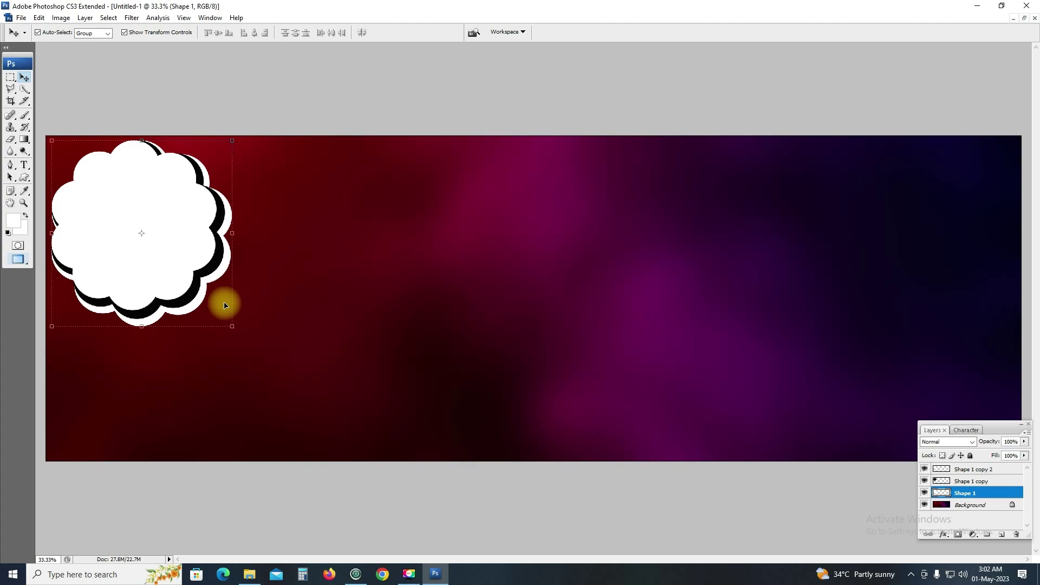
Step: Lower the bottom Shape 1 flower's opacity for a faint halo, then add a new empty layer
key("9")
key("9")
key("1")
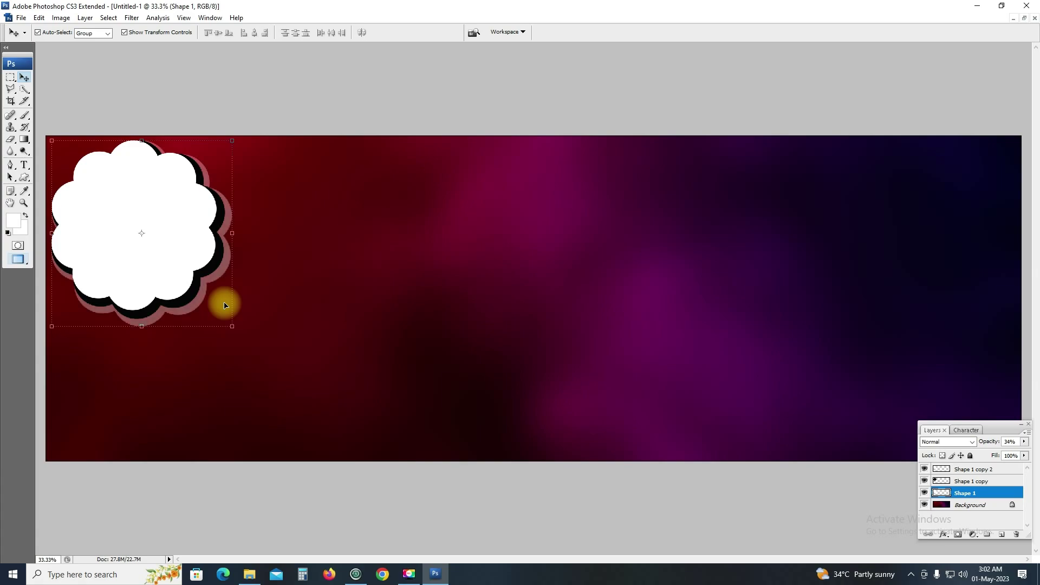
key("2")
key("2")
left_click(210, 264)
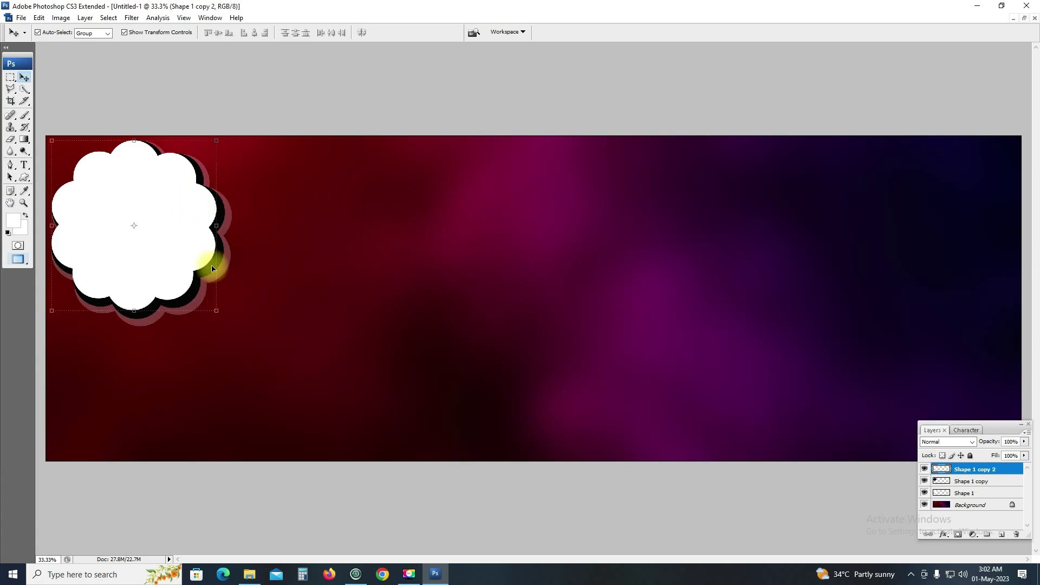
left_click(292, 388)
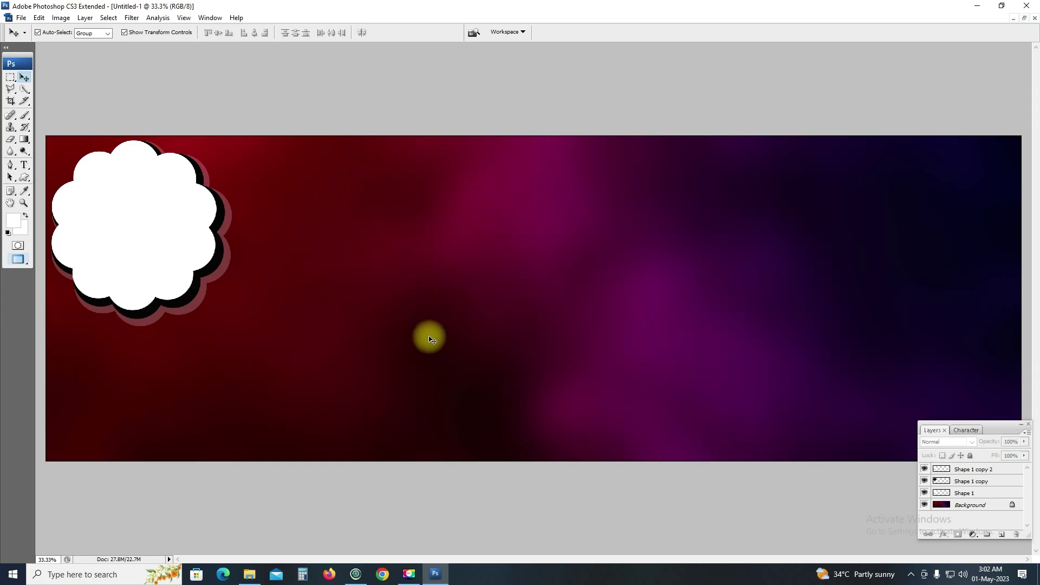
key("ctrl+shift+n")
key("Return")
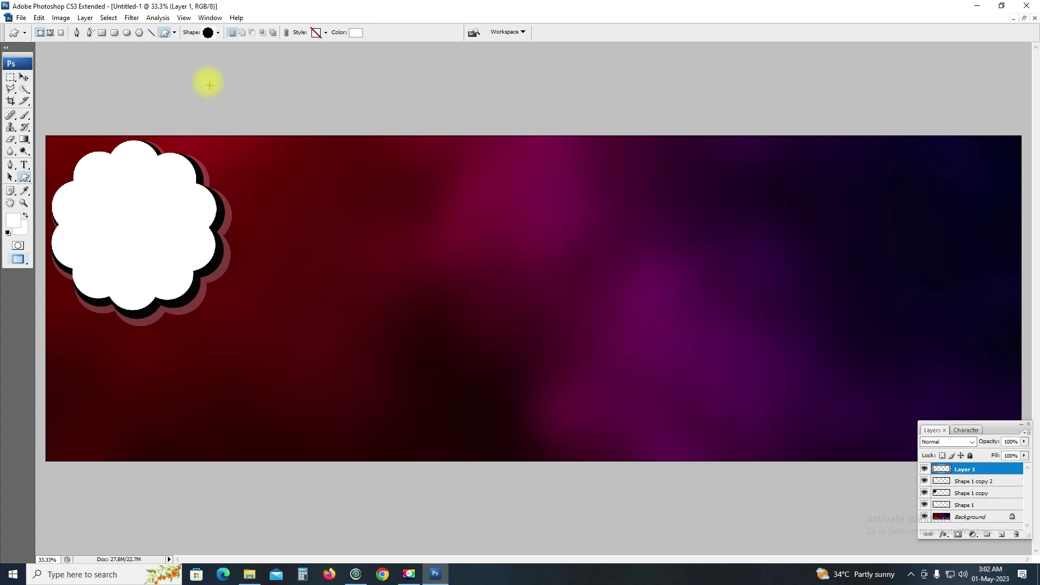
Step: Draw a white house-shaped pentagon on the right side and rasterize its layer
left_click(219, 32)
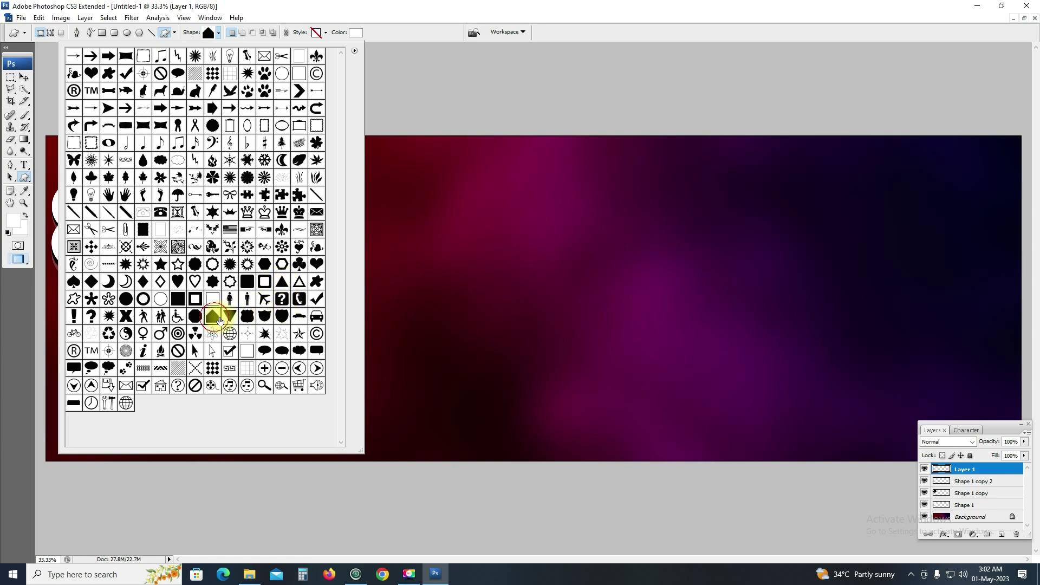
left_click(434, 320)
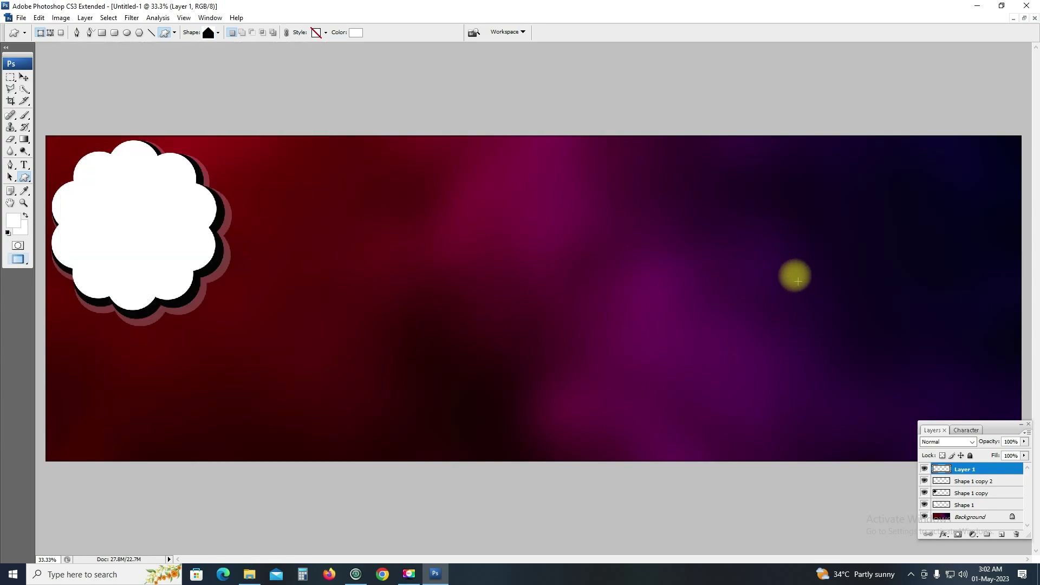
mouse_move(709, 239)
left_mouse_down()
mouse_move(879, 362)
mouse_move(889, 382)
left_mouse_up()
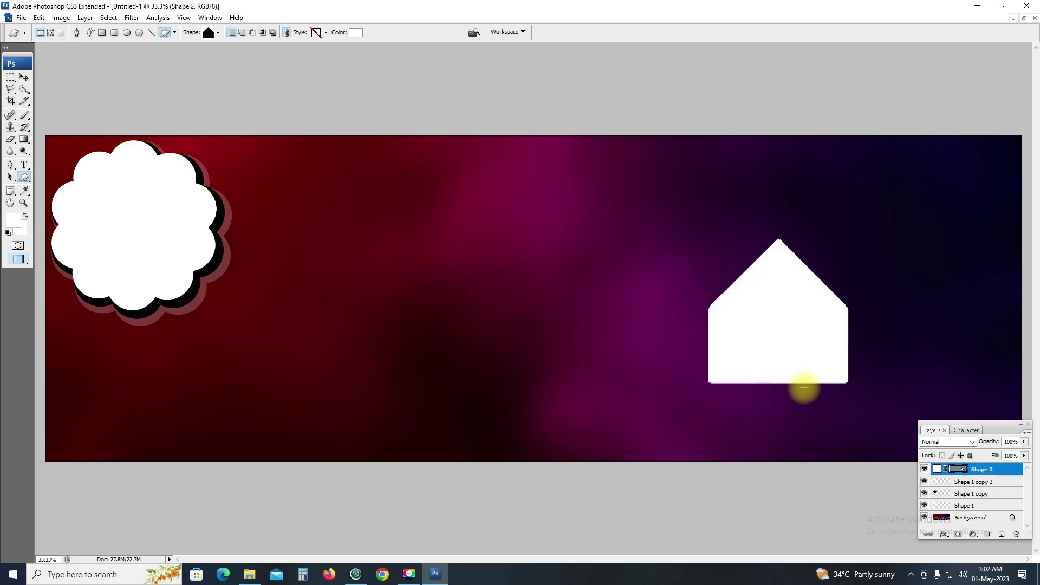
right_click(984, 473)
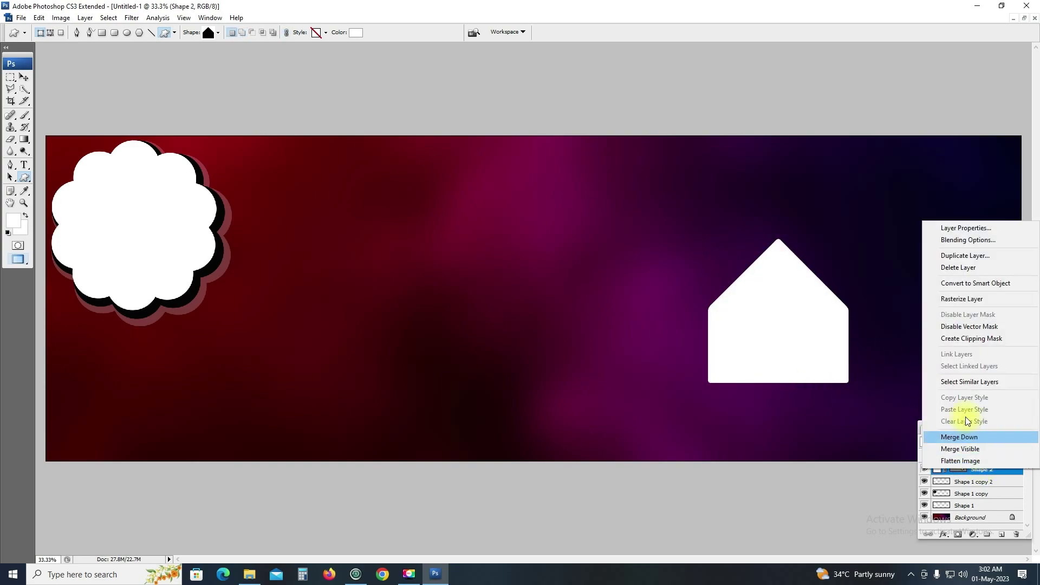
left_click(959, 298)
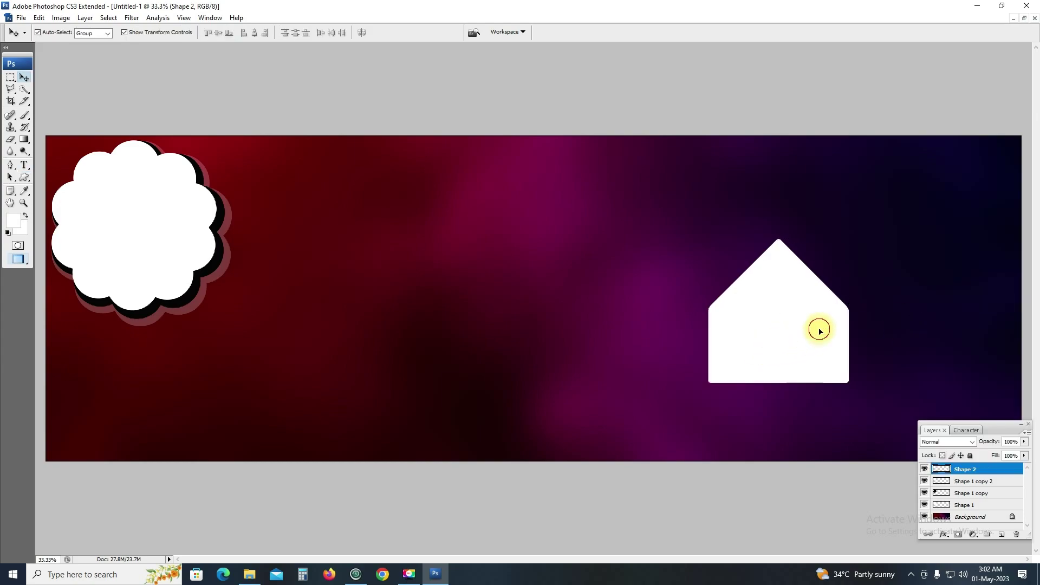
Step: Transform the house shape, entering a 90° rotation angle
key("ctrl+t")
left_click(276, 33)
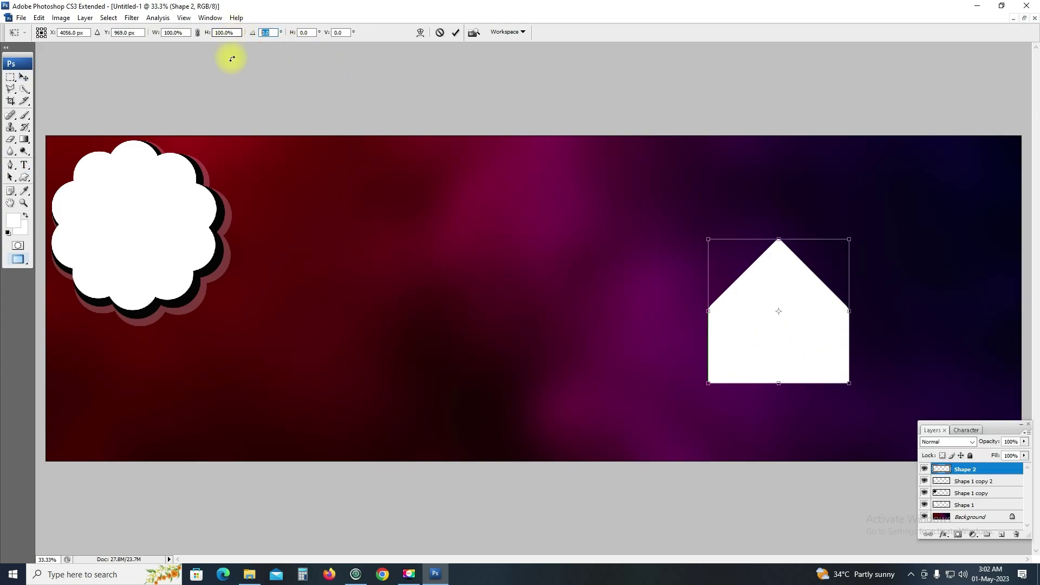
type("45")
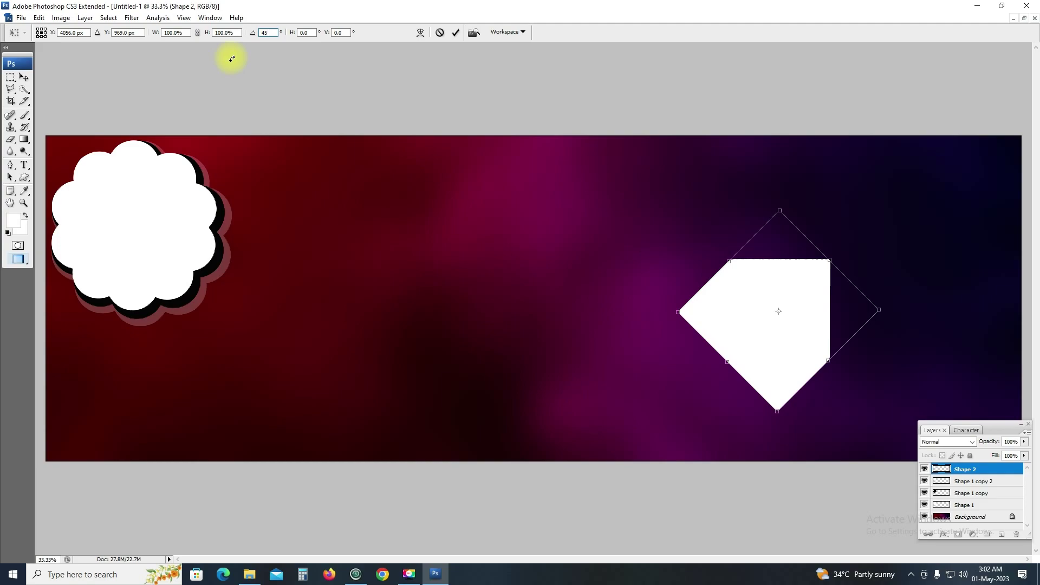
key("ctrl+shift+Left")
type("9")
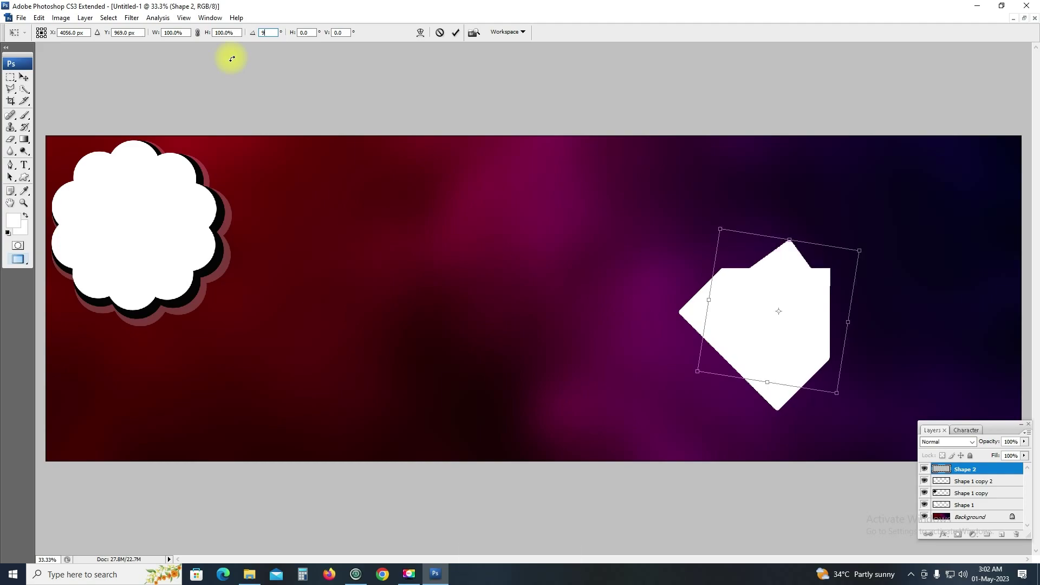
type("0")
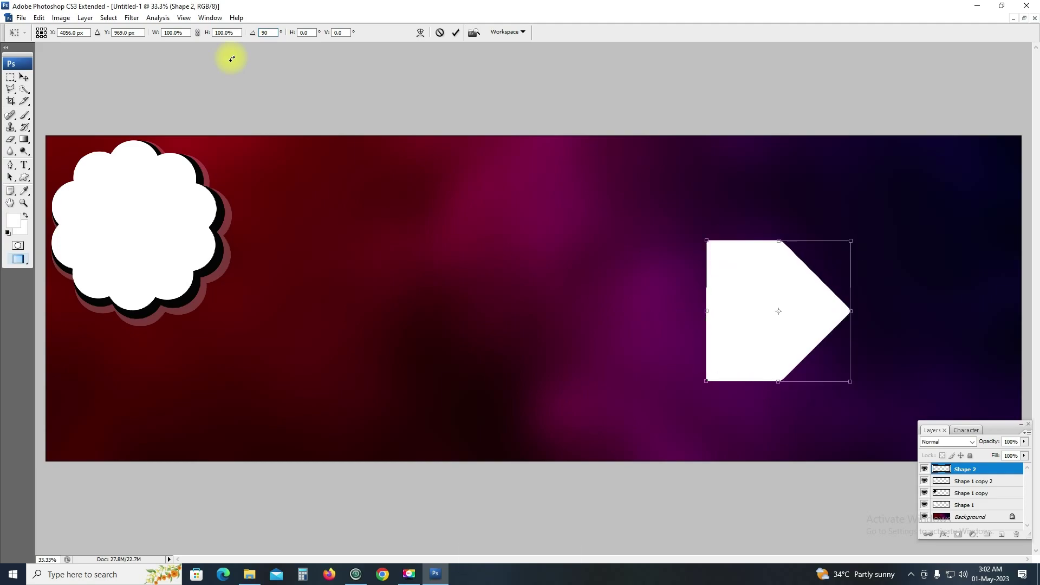
key("Return")
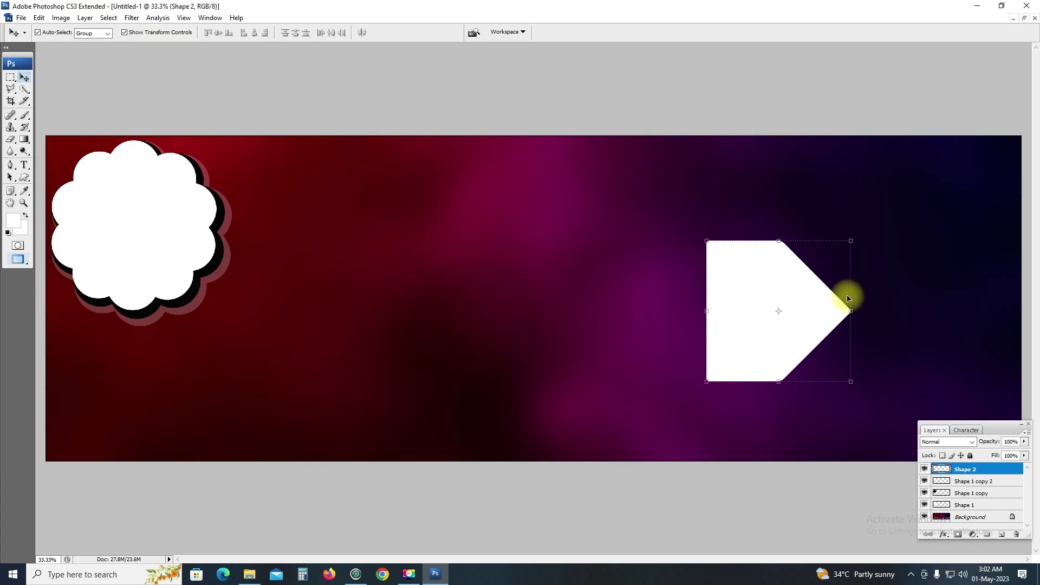
Step: Flip the shape horizontally to point left, enlarge it, and push it against the right edge
left_click(854, 306)
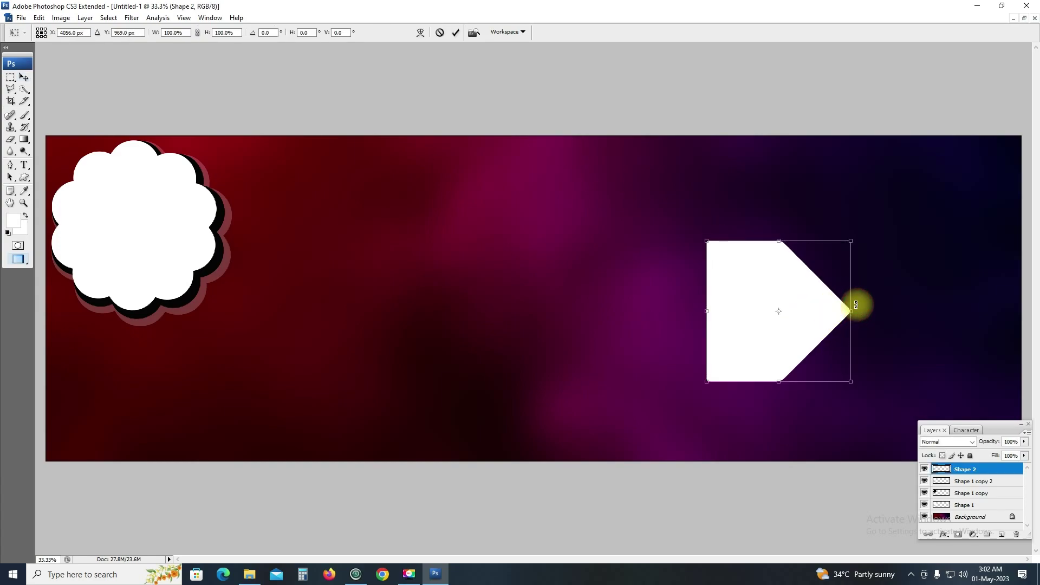
right_click(853, 298)
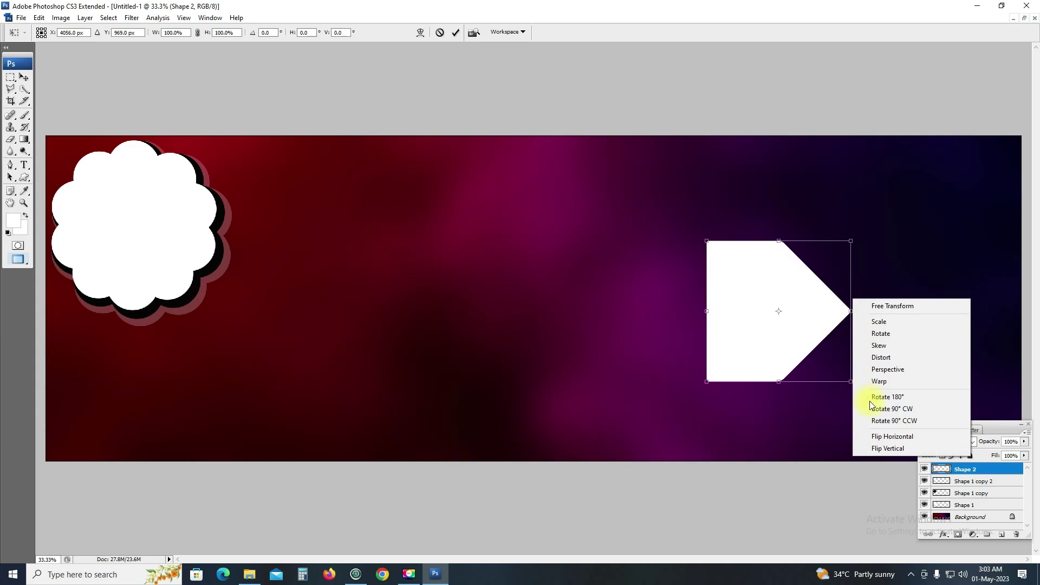
left_click(892, 436)
key("Return")
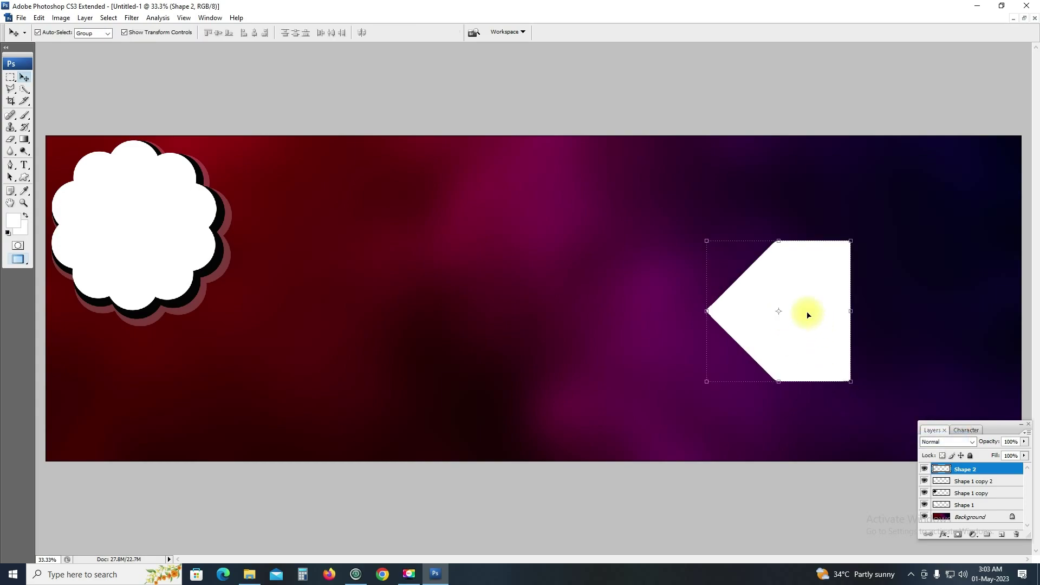
key("ctrl+t")
left_click_drag(851, 240, 899, 196)
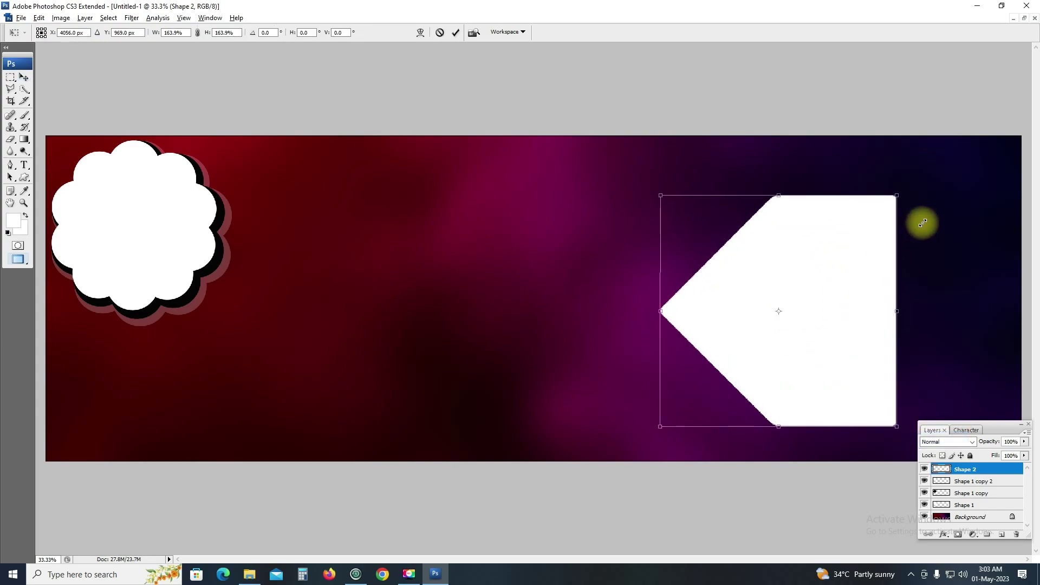
mouse_move(867, 276)
left_mouse_down()
mouse_move(992, 263)
mouse_move(948, 243)
left_mouse_up()
key("Return")
Step: Centre the big left-pointing shape vertically on the canvas
key("ctrl+a")
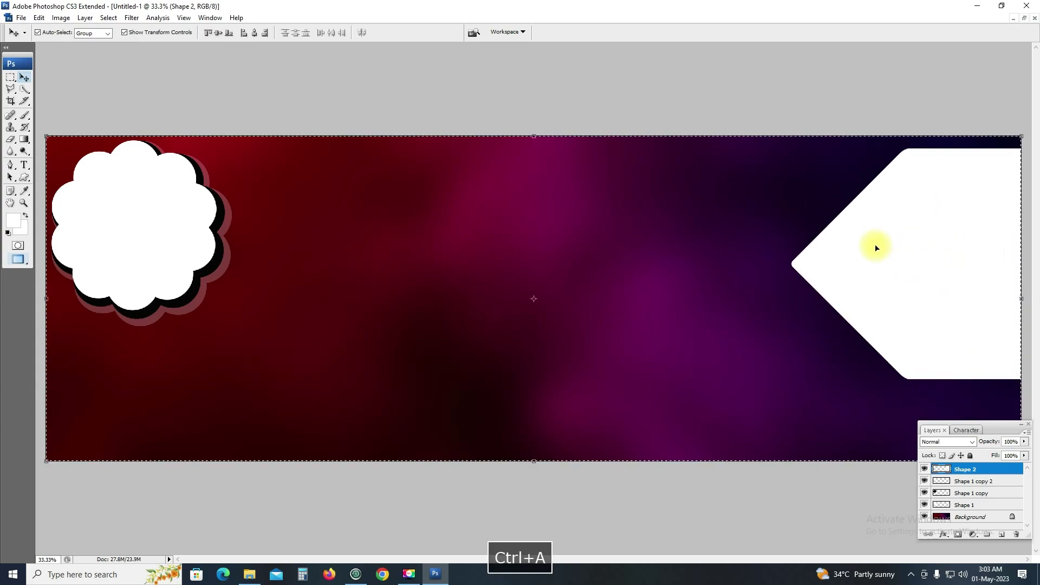
left_click(219, 32)
key("ctrl+d")
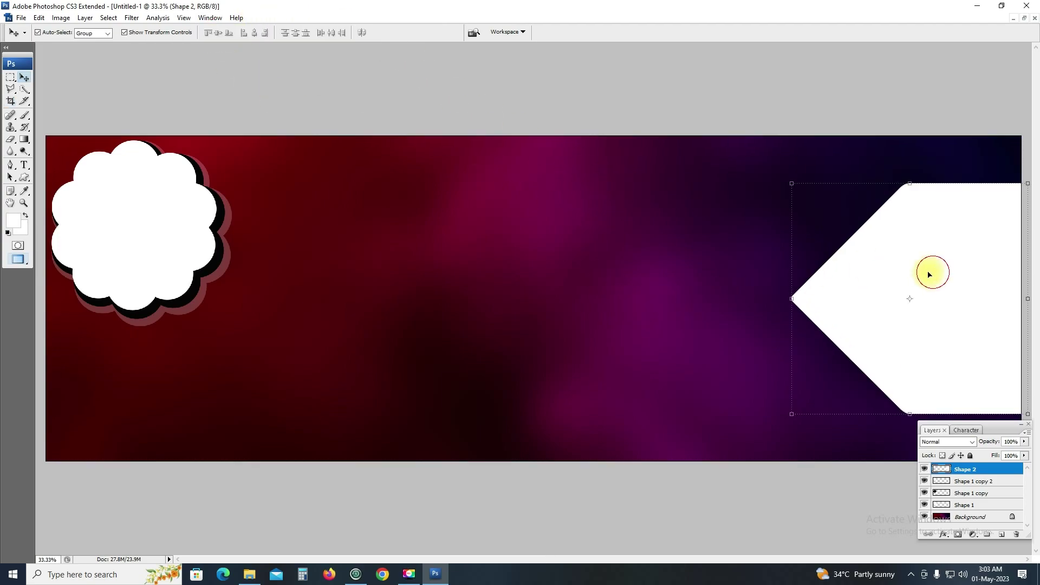
Step: Duplicate the big shape, flip the copy to point right, shrink it and place it near the top
left_click(941, 305)
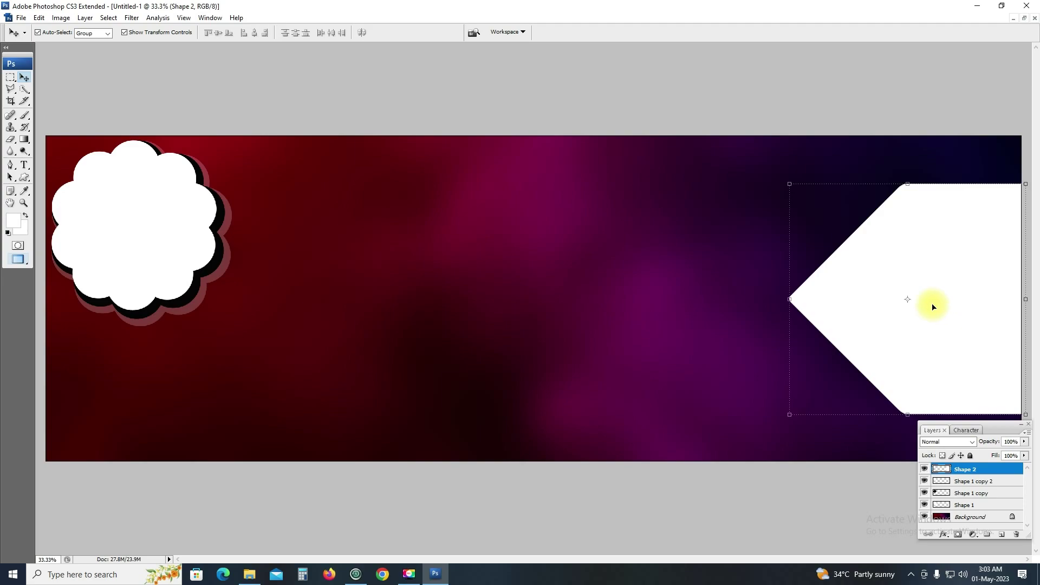
left_click_drag(933, 307, 703, 298)
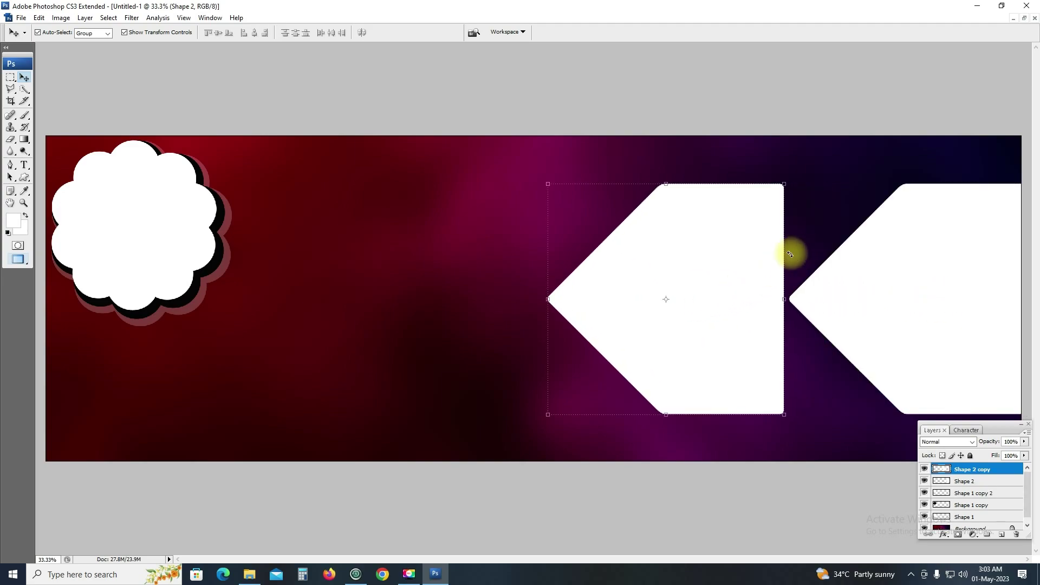
left_click(790, 254)
right_click(786, 253)
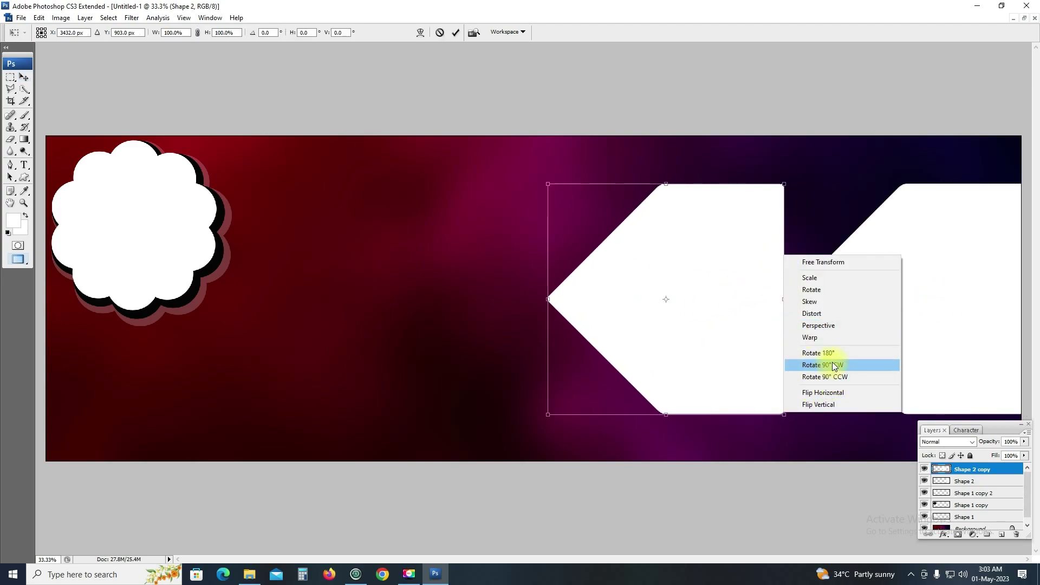
left_click(826, 392)
key("Return")
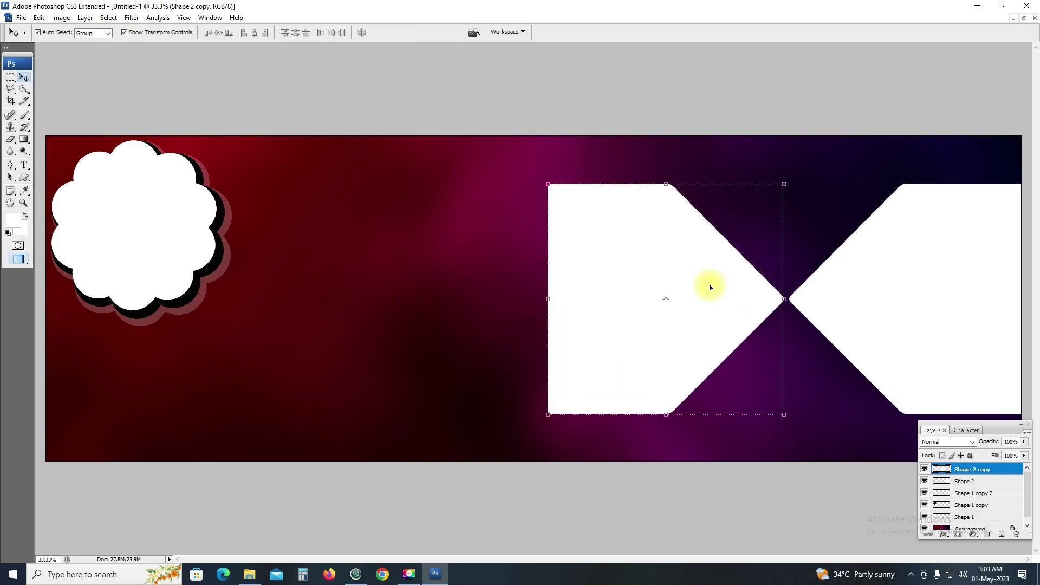
mouse_move(548, 184)
left_mouse_down()
mouse_move(629, 266)
mouse_move(571, 207)
left_mouse_up()
mouse_move(691, 268)
left_mouse_down()
mouse_move(760, 195)
mouse_move(793, 180)
left_mouse_up()
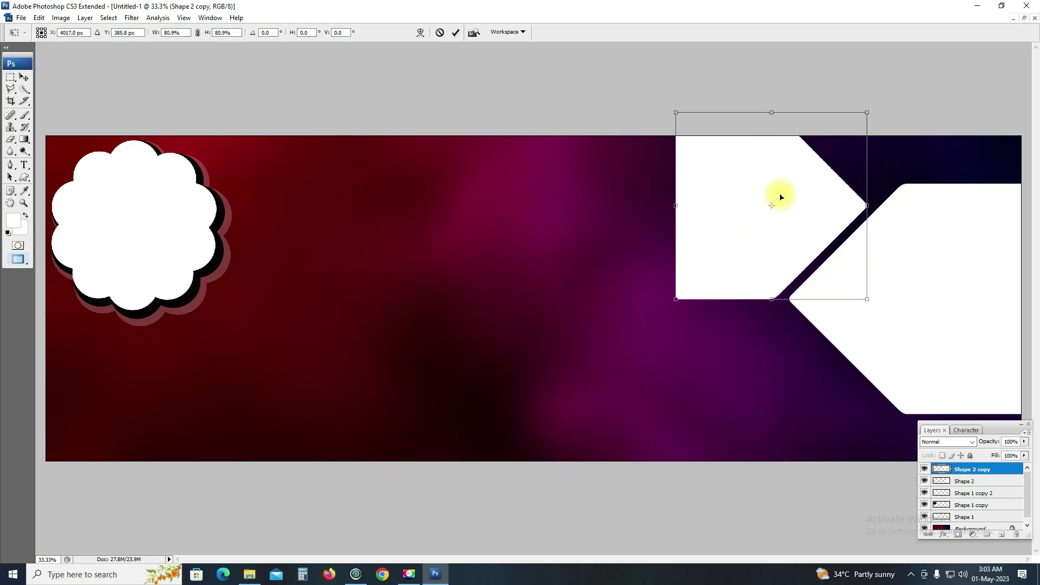
left_click_drag(867, 113, 828, 125)
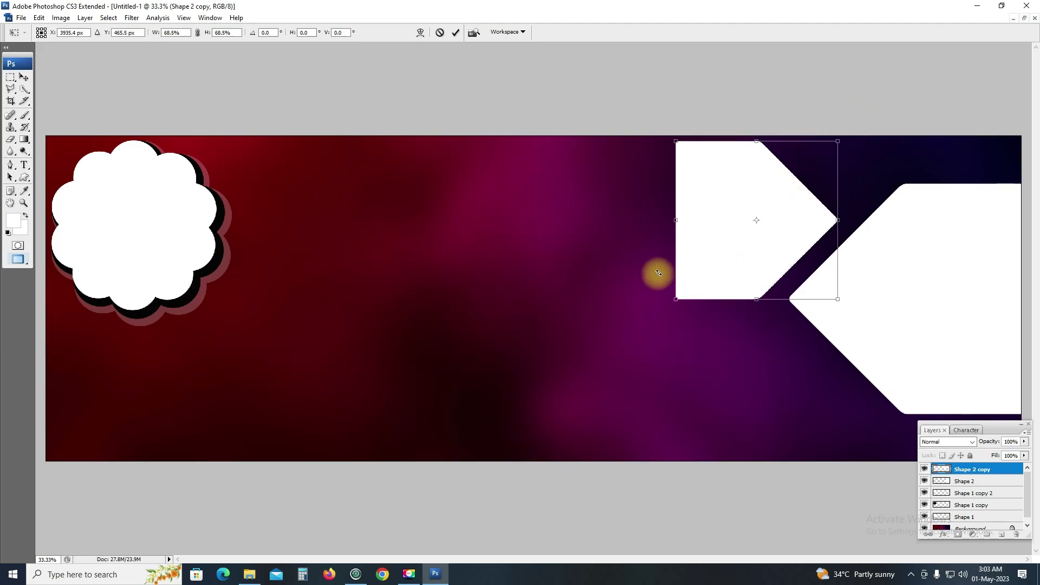
key("Return")
left_click_drag(775, 254, 792, 255)
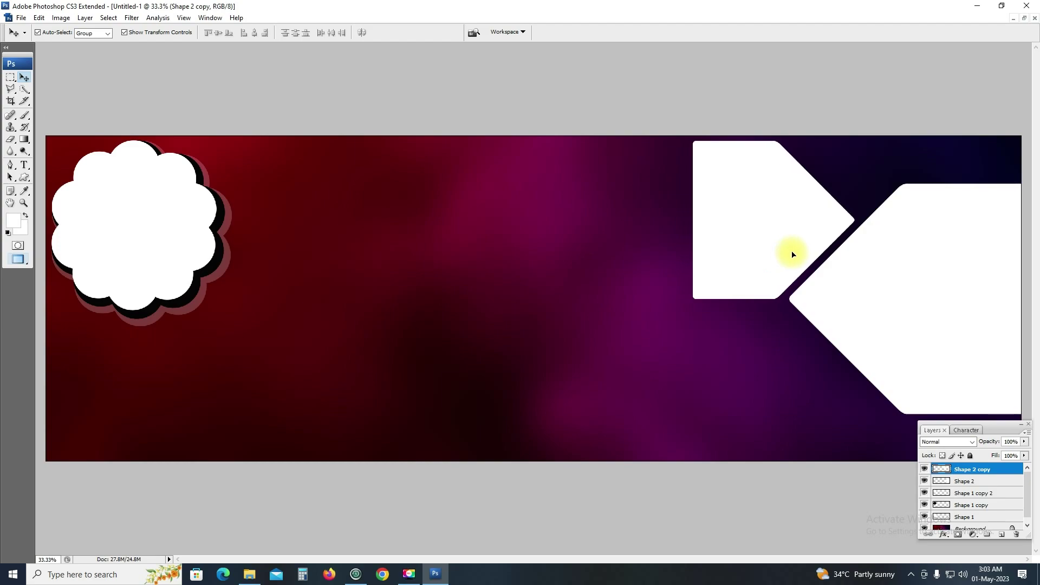
Step: Duplicate the small right-pointing shape into the space below and nudge it right
left_click_drag(770, 181, 772, 351)
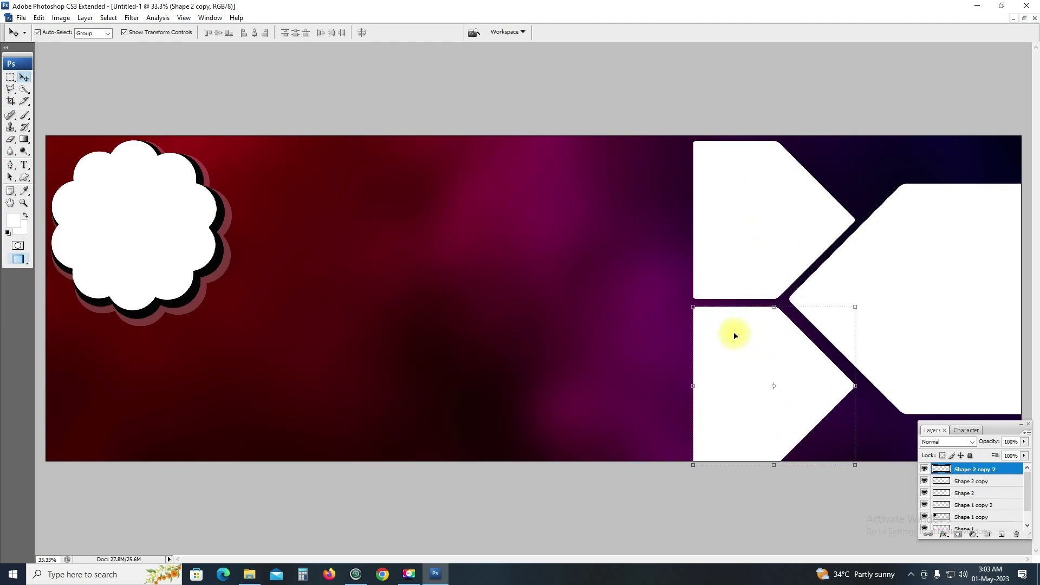
key("Right")
key("Right")
key("Right")
key("Right")
key("Right")
key("Right")
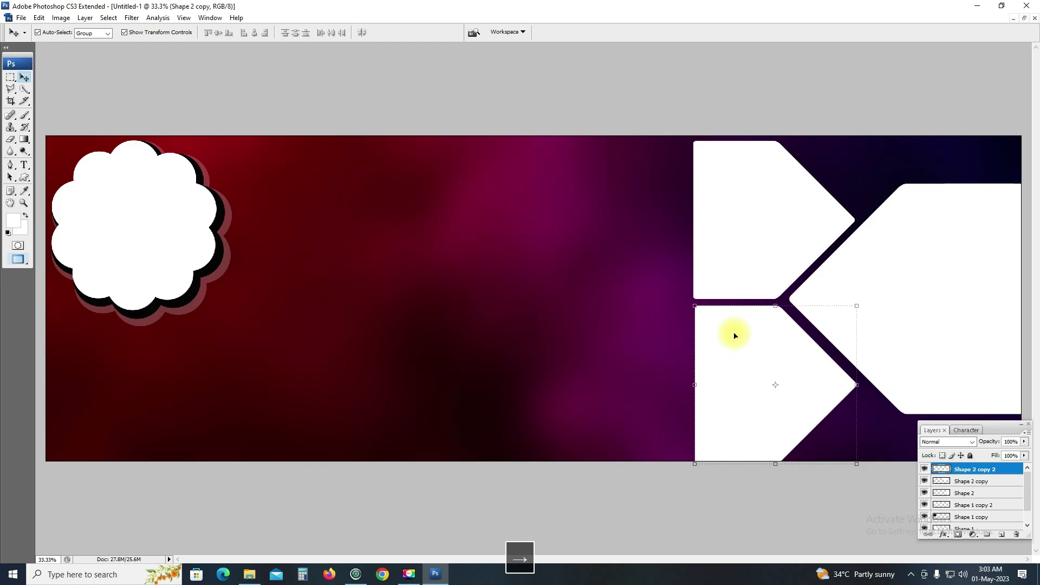
key("Right")
key("Right")
key("Right")
key("Right")
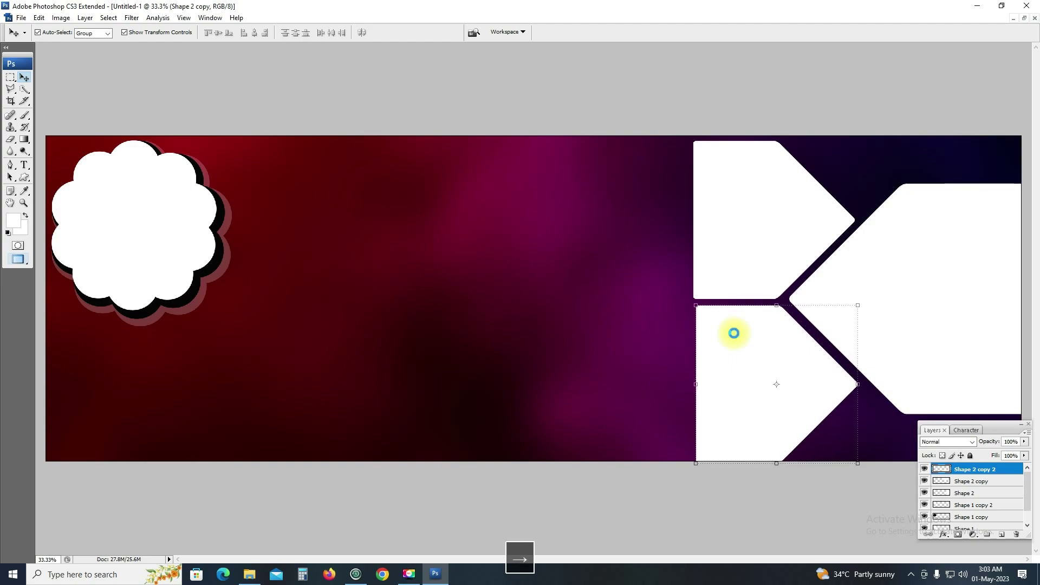
key("Right")
key("Right")
key("Right")
key("Right")
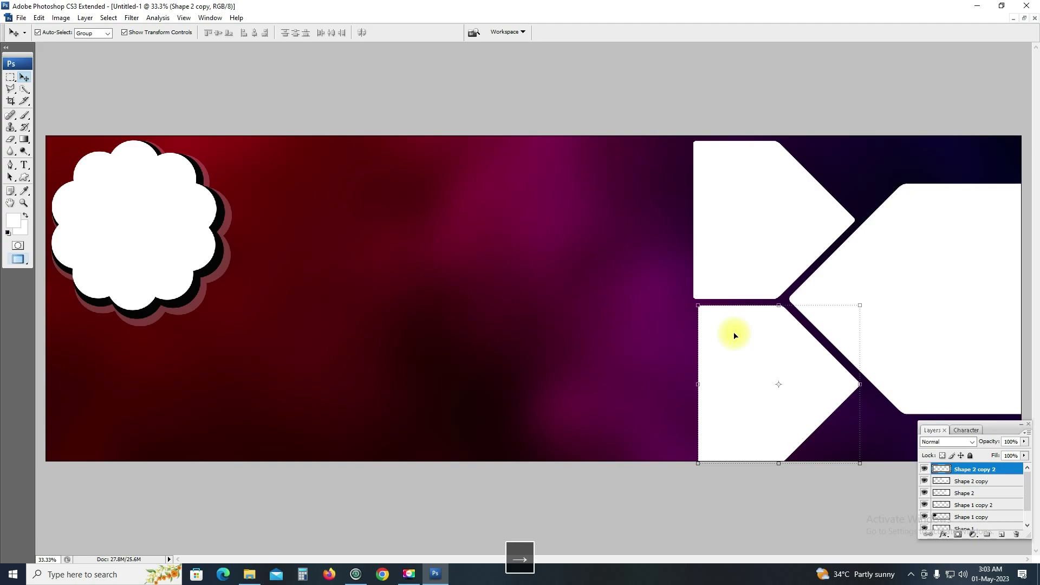
Step: Trim a vertical strip off the left edges of both small shapes
left_click(738, 221)
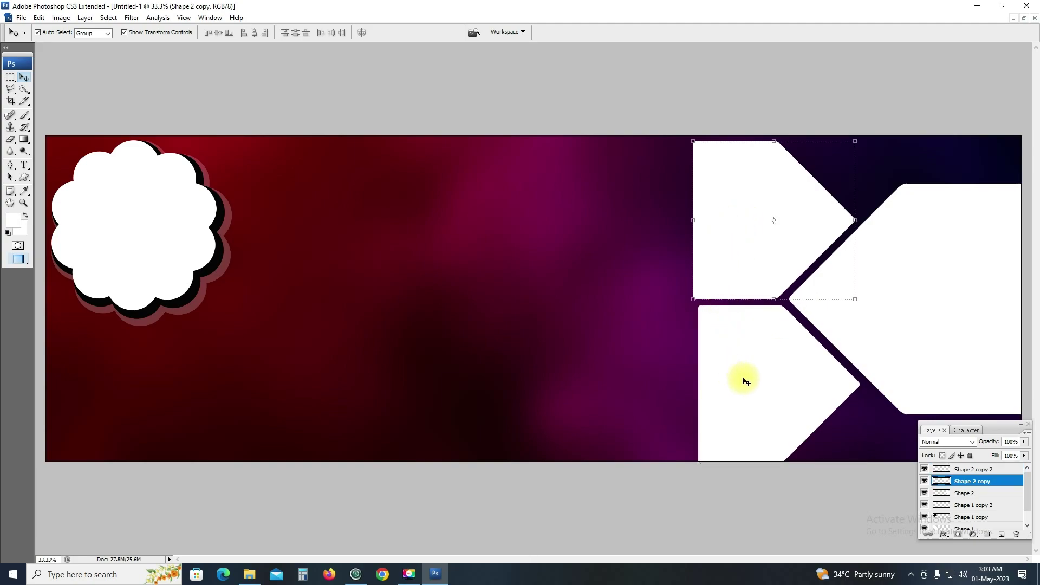
key("m")
mouse_move(638, 96)
left_mouse_down()
mouse_move(717, 455)
mouse_move(702, 486)
left_mouse_up()
key("Delete")
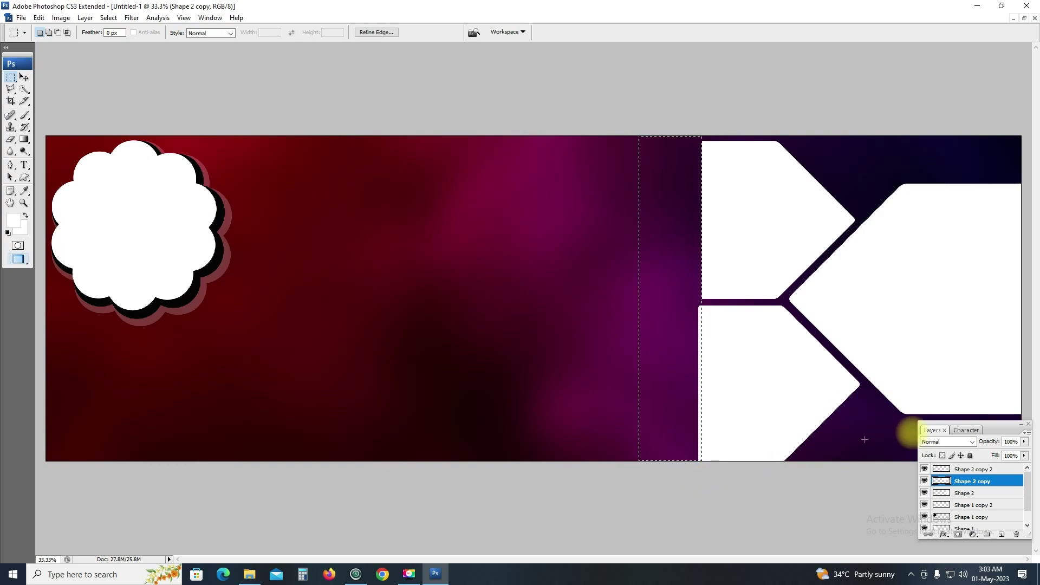
left_click(975, 470)
key("Delete")
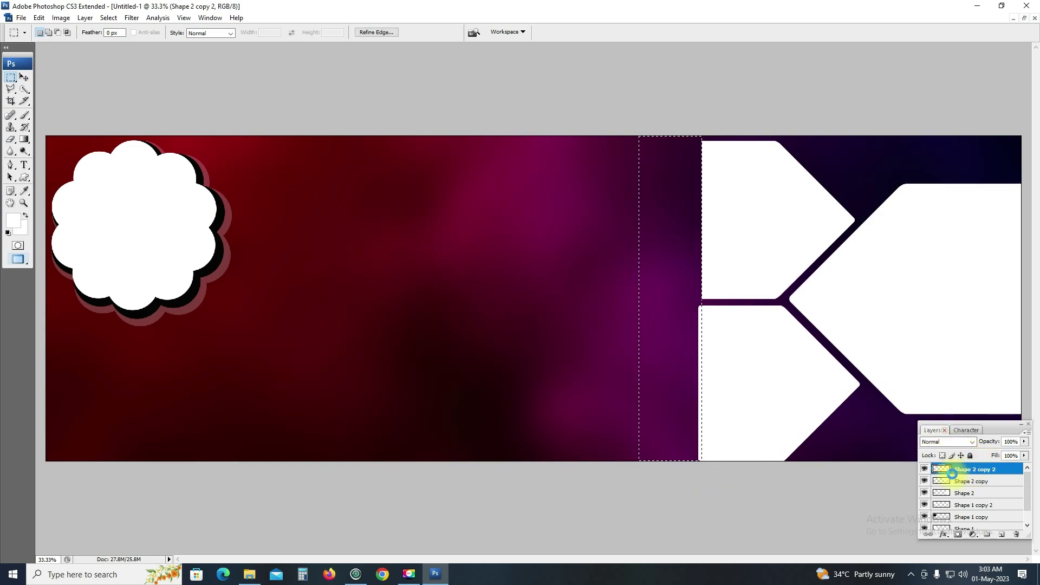
key("ctrl+d")
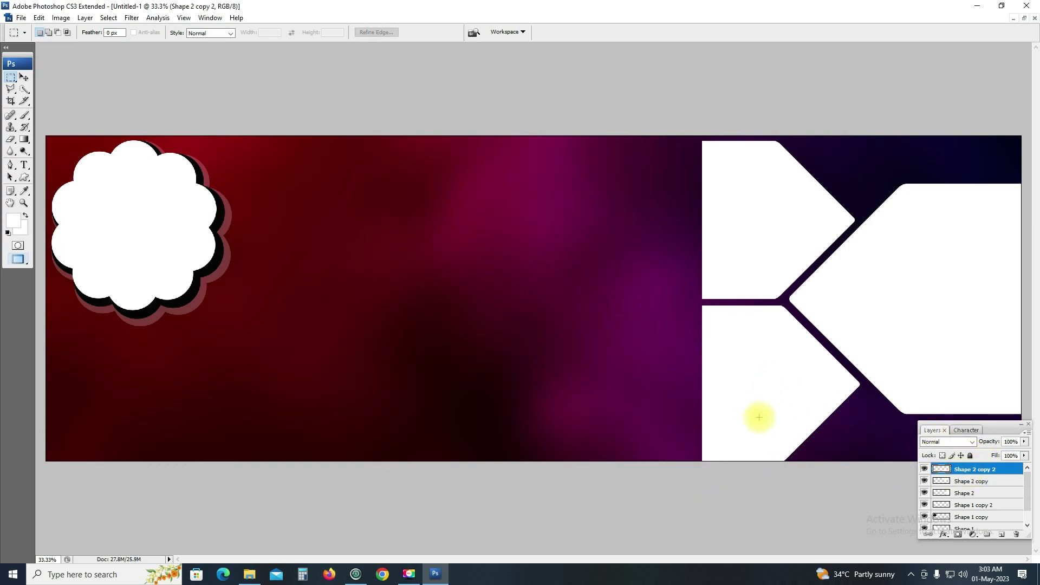
Step: Shrink the lower small shape slightly around its centre
key("v")
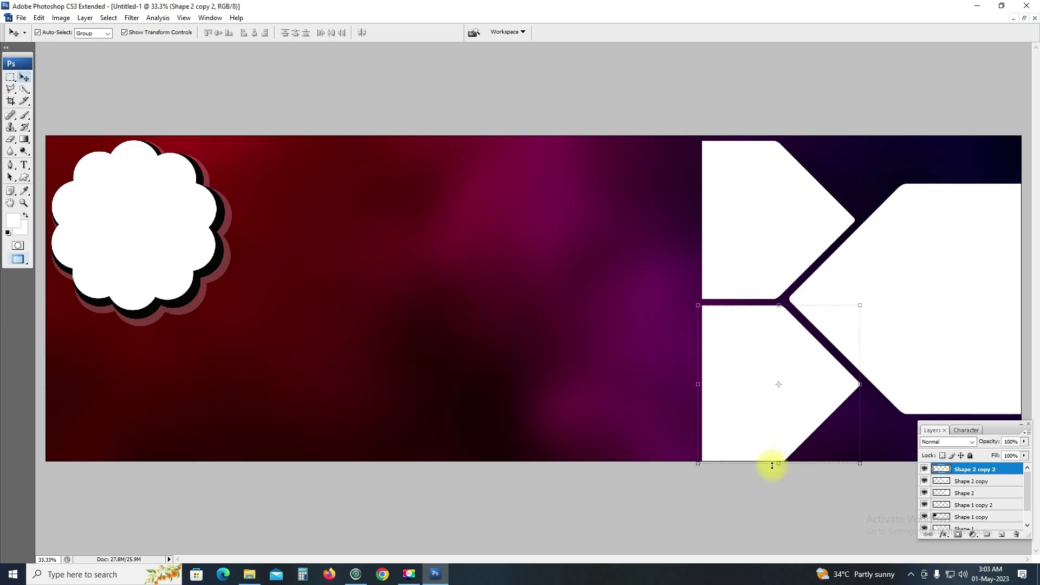
left_click_drag(778, 467, 783, 467)
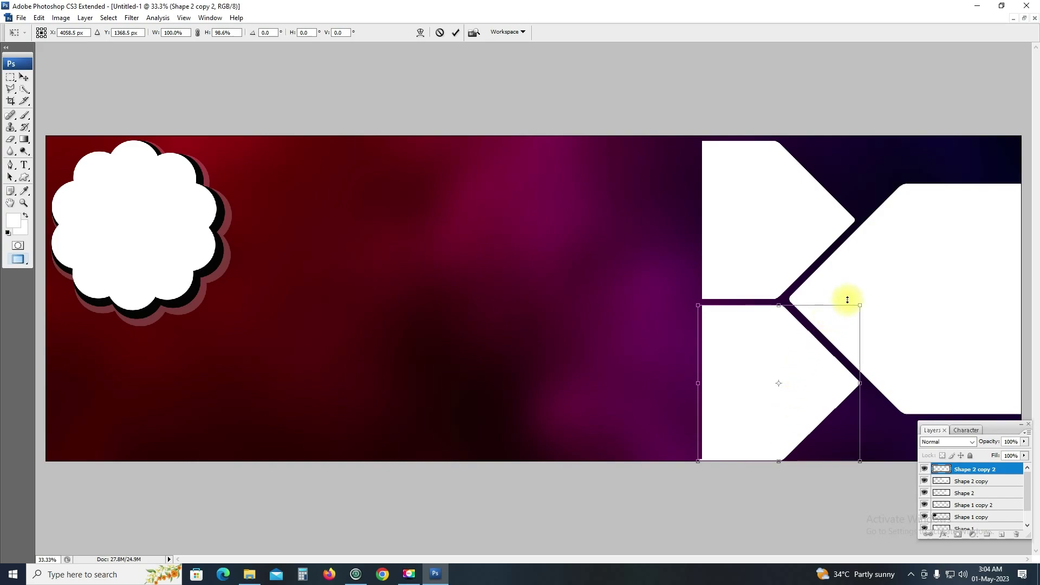
left_click_drag(859, 306, 850, 314)
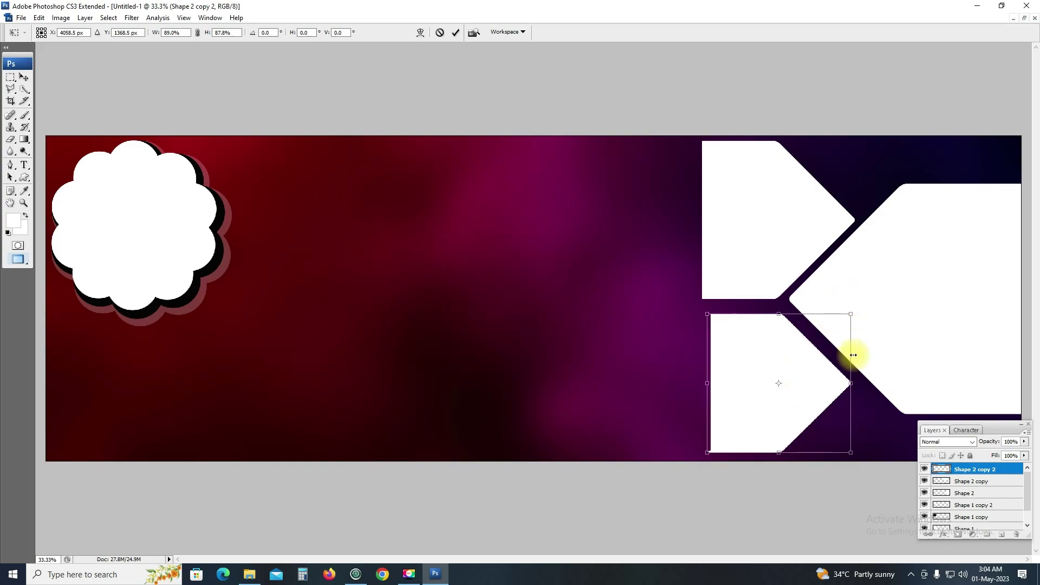
key("Return")
Step: Try moving the lower small shape, then undo the move and its resize
left_click(957, 285)
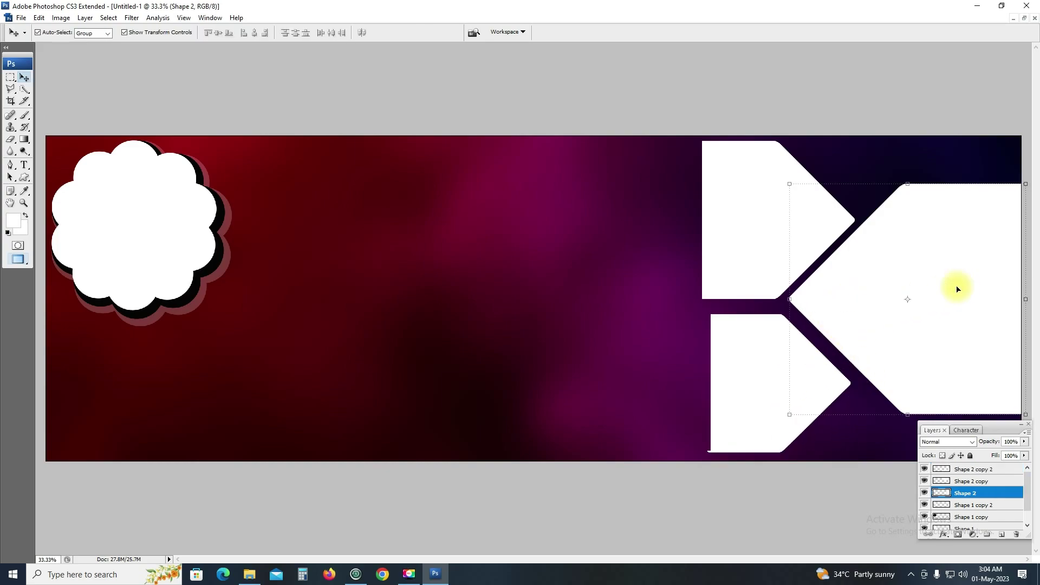
key("ctrl+a")
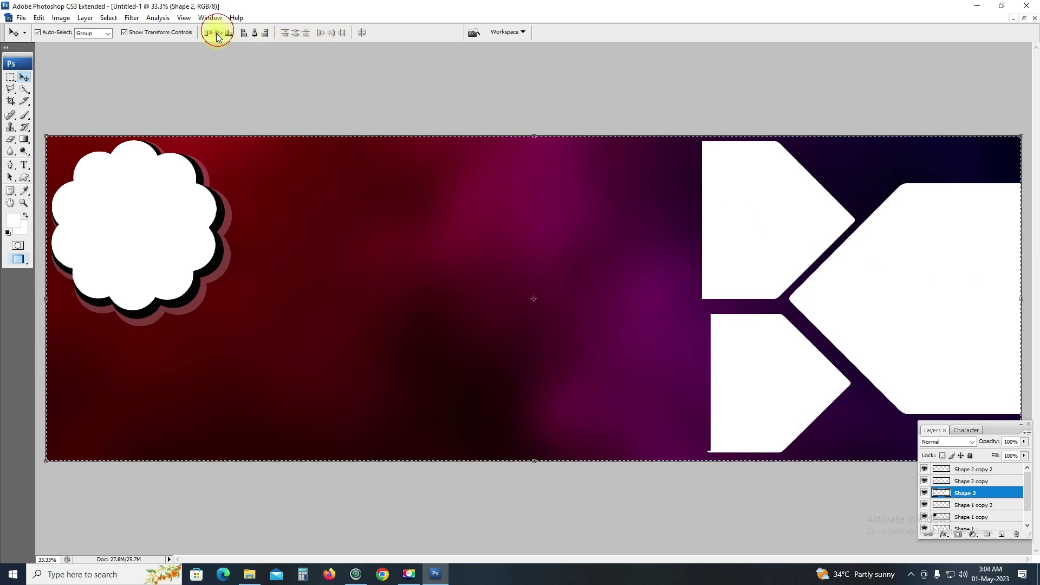
key("ctrl+d")
left_click(772, 352)
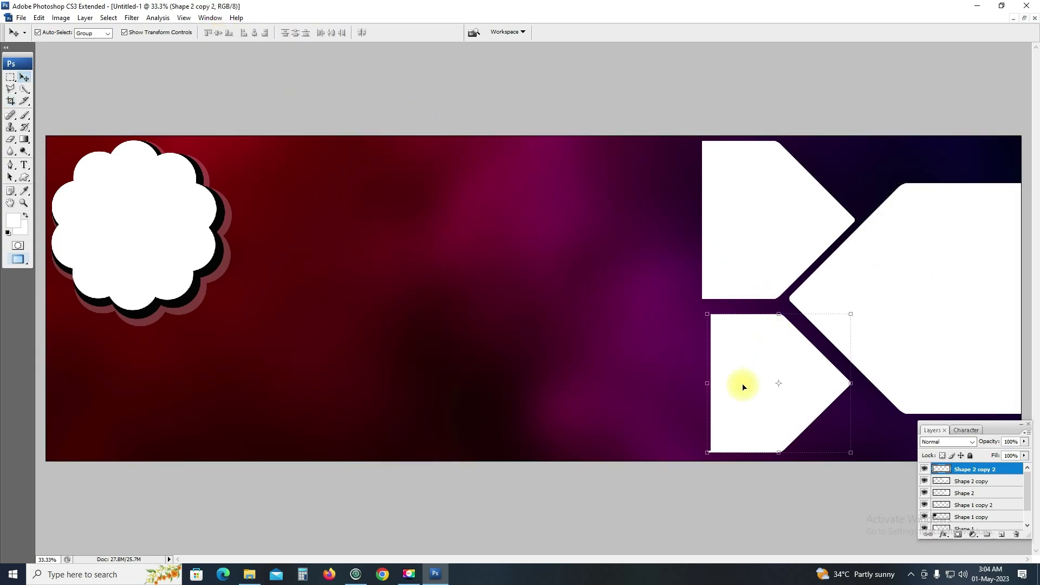
left_click_drag(750, 395, 743, 392)
key("ctrl+alt+z")
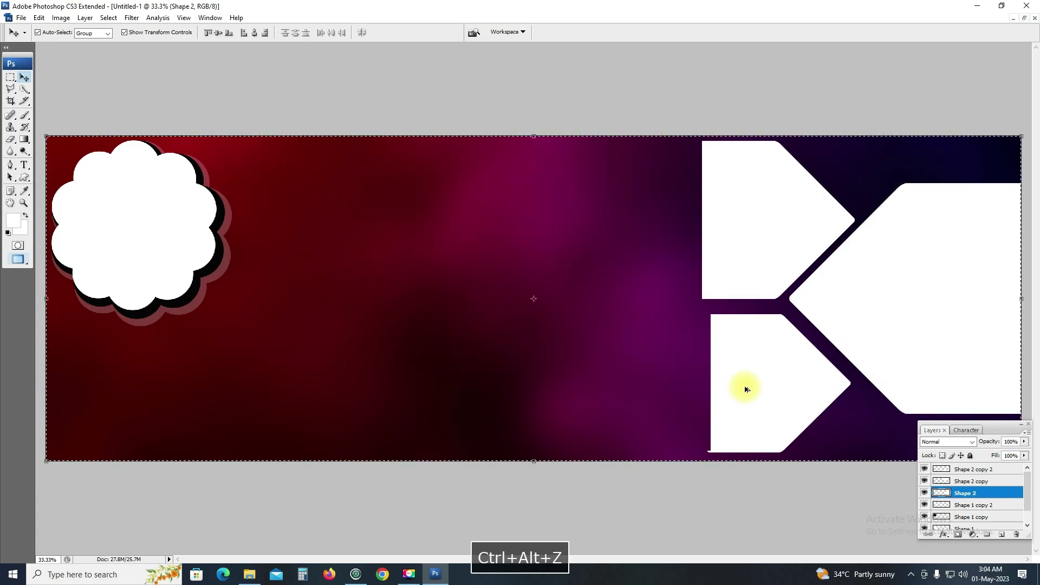
key("ctrl+alt+z")
key("ctrl+alt+z")
key("ctrl+alt+z")
key("ctrl+alt+z")
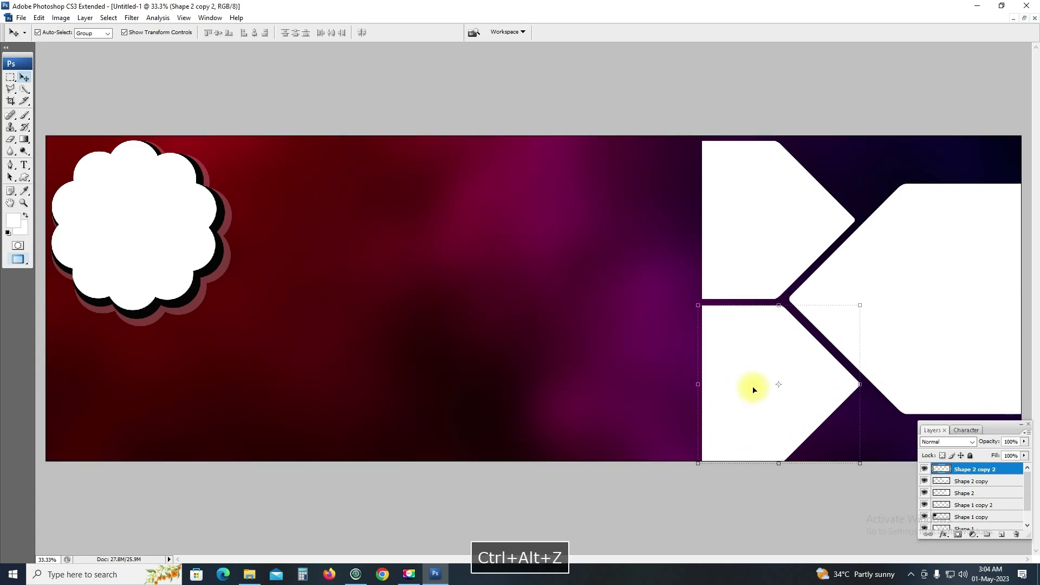
Step: Nudge the large right frame down, the lower-left frame left and the upper-left frame up
key("m")
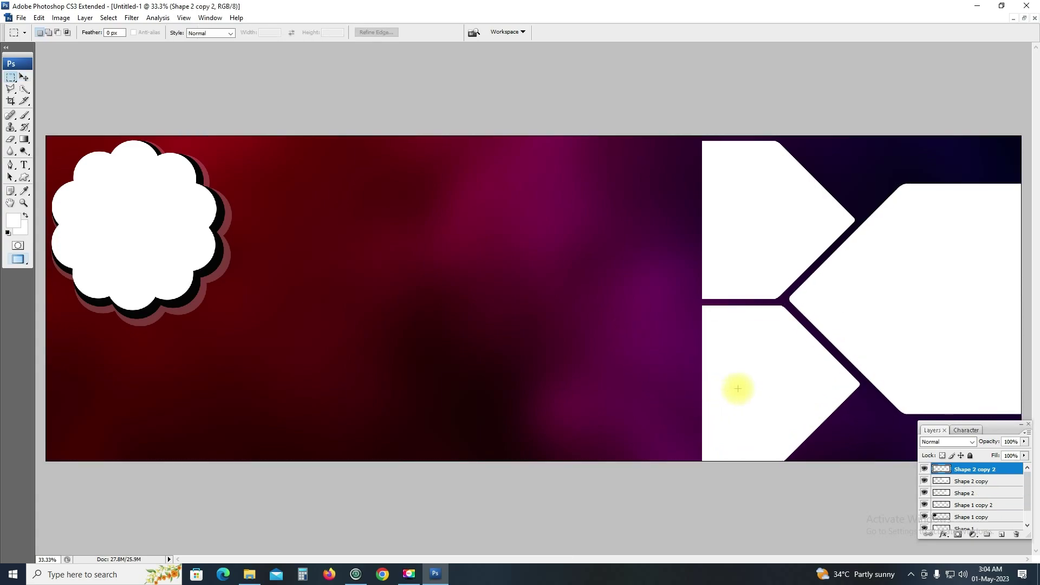
key("v")
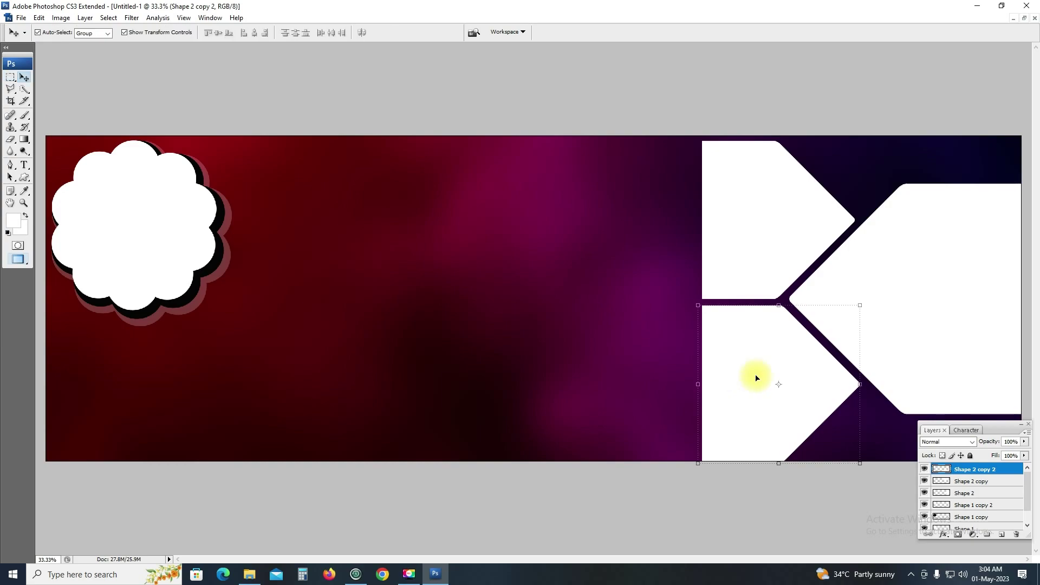
left_click(776, 291)
left_click(787, 387)
left_click(879, 321)
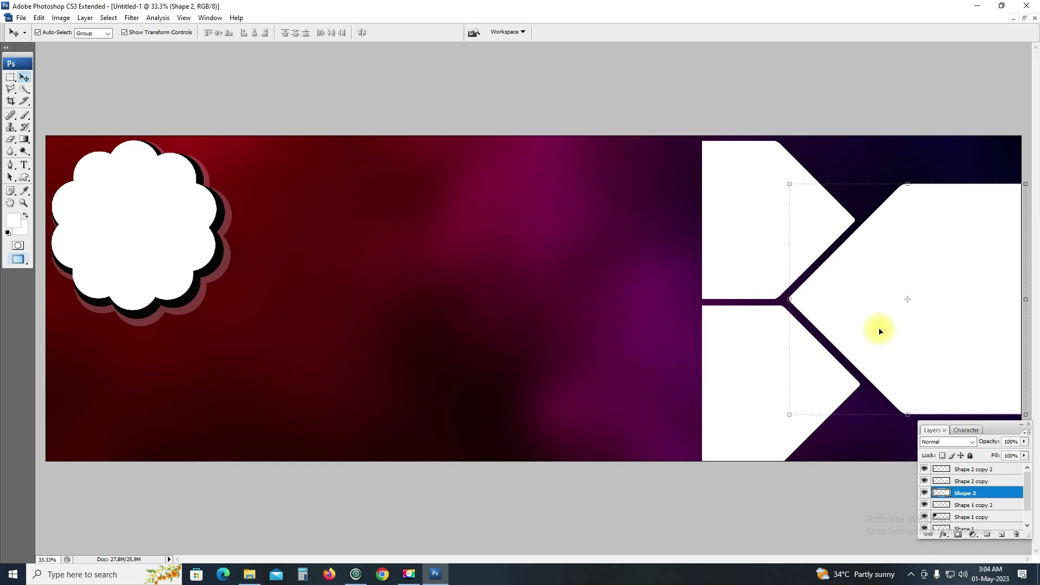
key("Down")
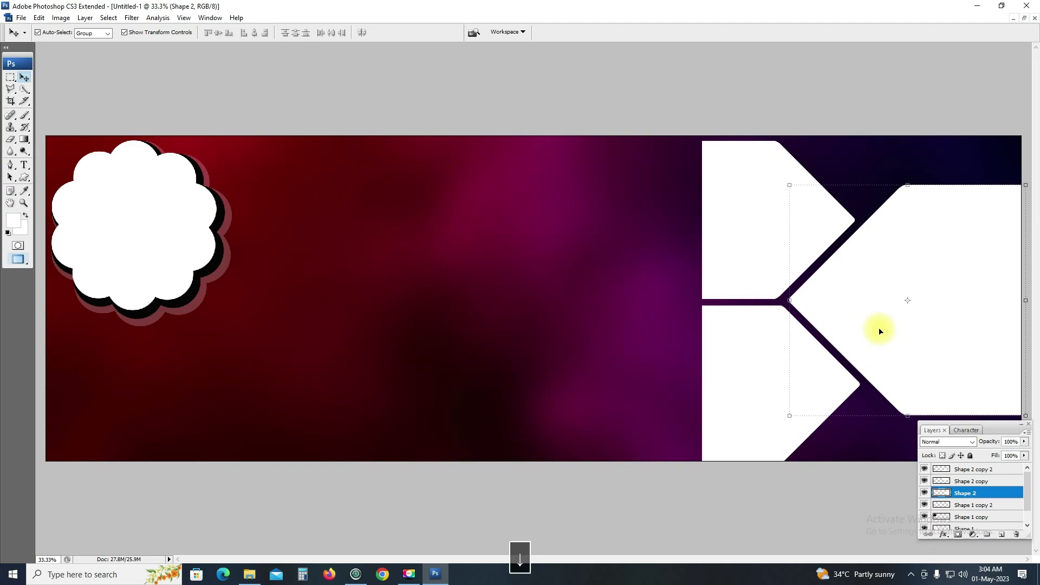
left_click(772, 241)
left_click(768, 383)
key("Left")
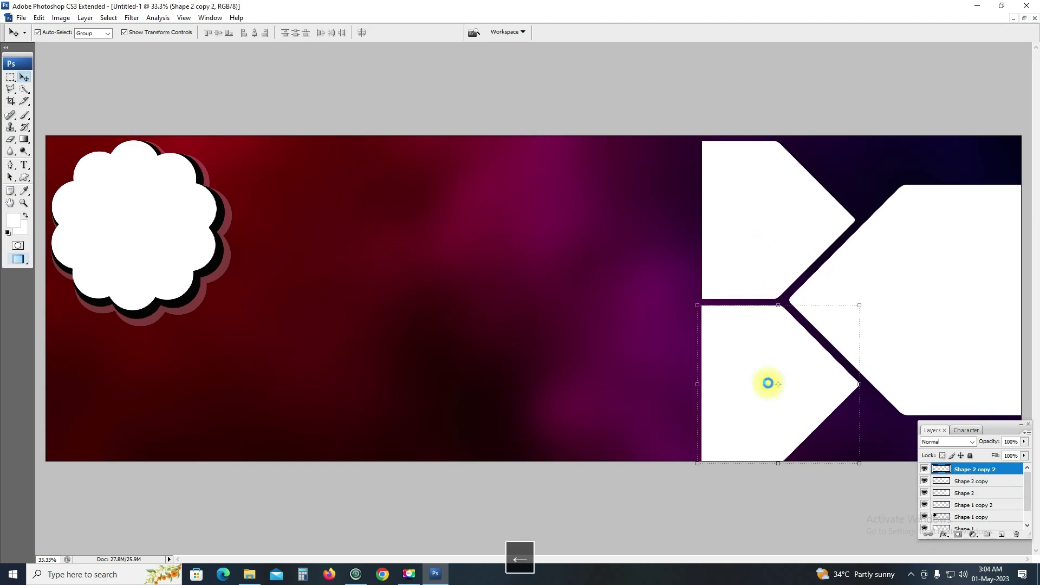
key("Left")
key("Left")
key("Left")
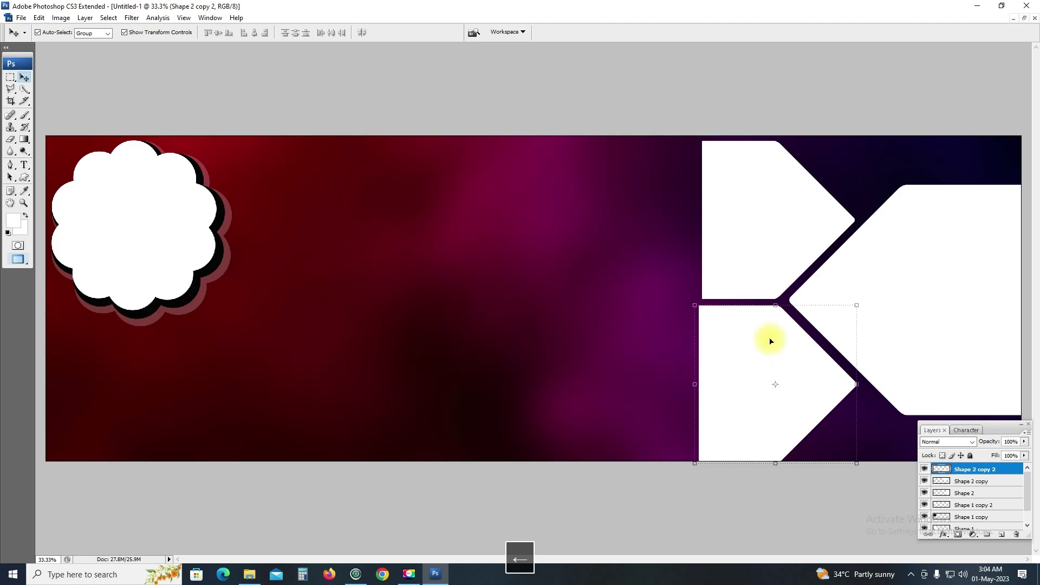
left_click(739, 249)
key("Up")
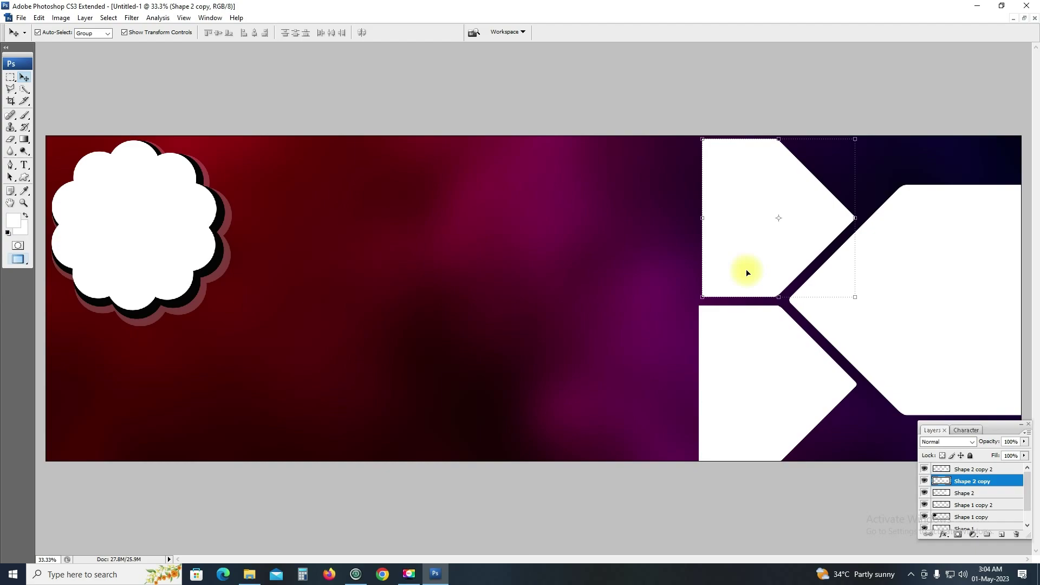
Step: Trim a tall strip off the lower-left frame's left edge
left_click(743, 350)
left_click(712, 250)
key("m")
left_click_drag(636, 120, 703, 475)
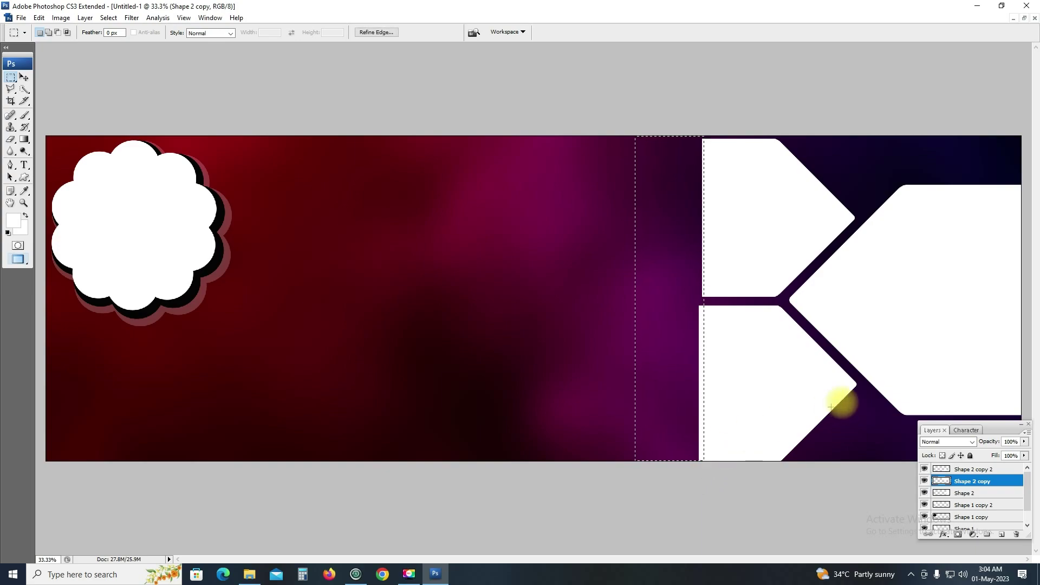
left_click(960, 471)
key("Delete")
key("ctrl+d")
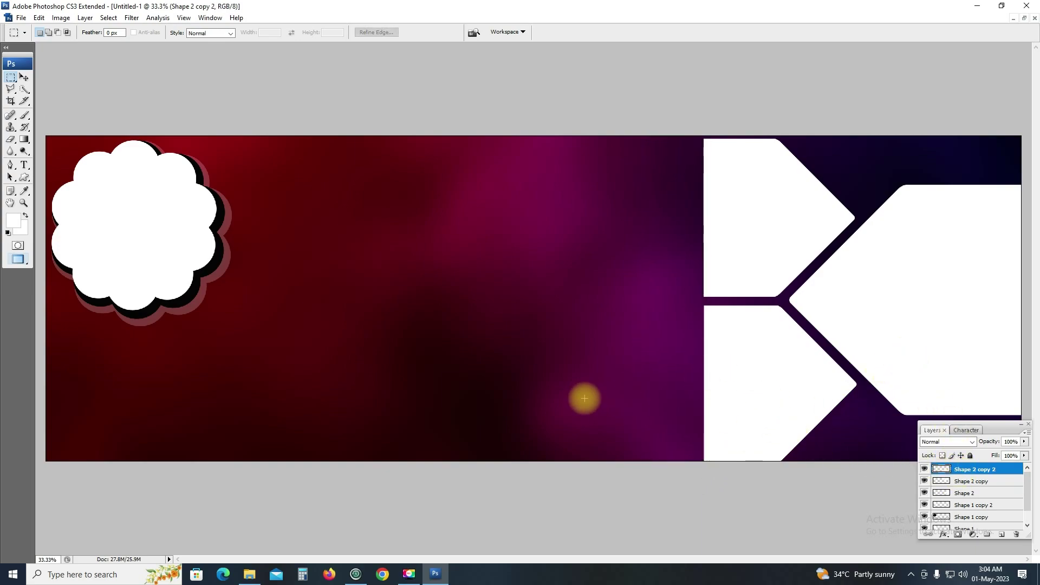
Step: Shrink both left frames slightly from their centre
key("v")
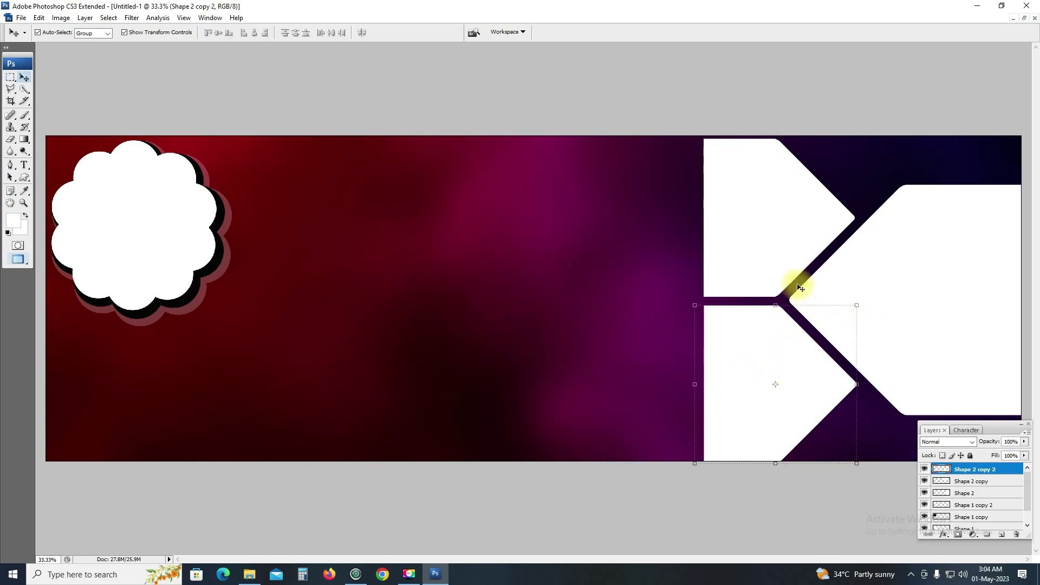
left_click(778, 233, "shift")
left_click_drag(858, 136, 826, 152)
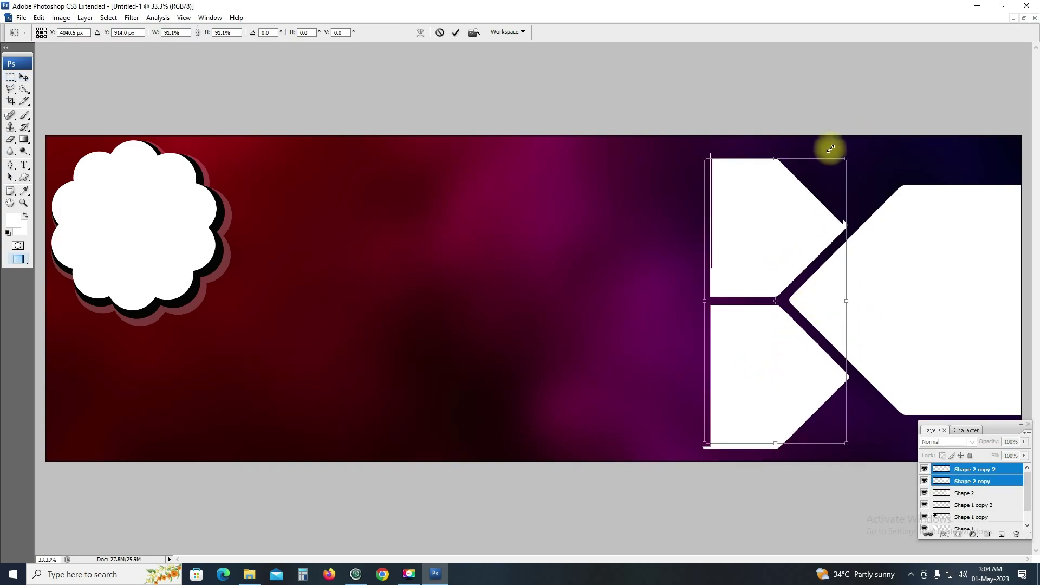
key("Return")
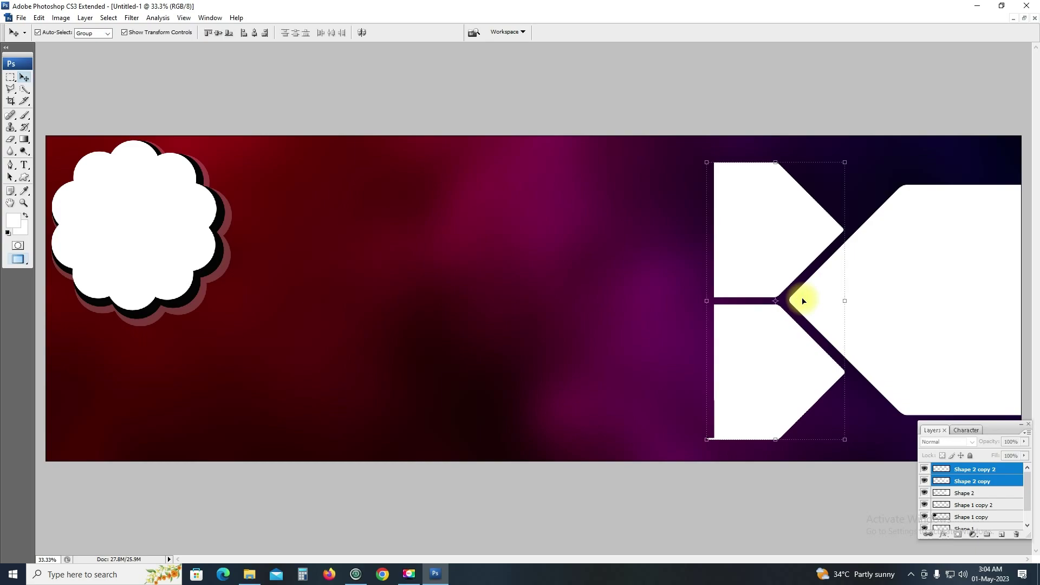
left_click(632, 298)
Step: Select the uneven strip at the lower frame's left edge, shifting it one pixel right
left_click(769, 358)
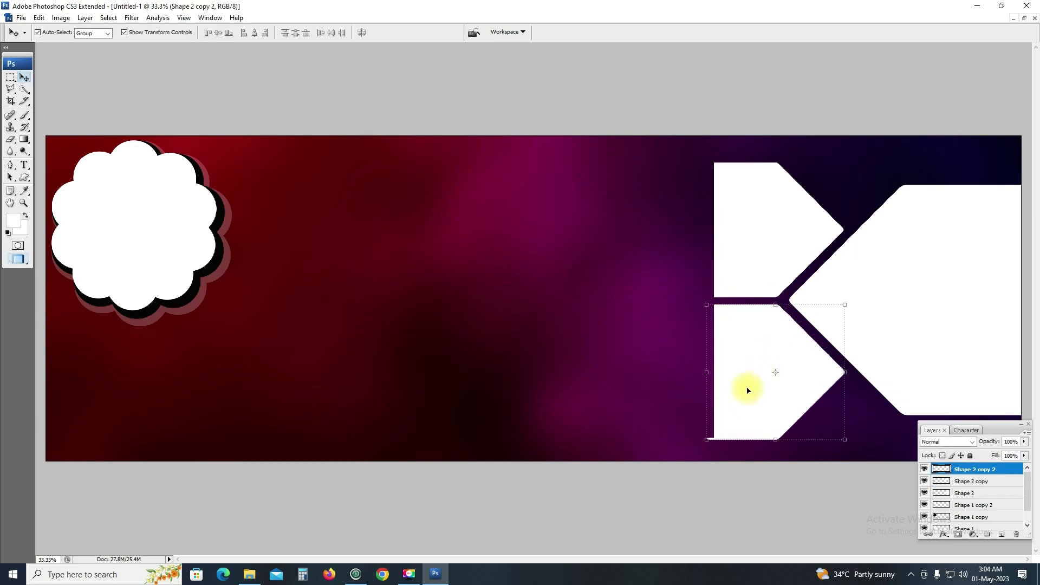
key("m")
left_click_drag(668, 301, 715, 465)
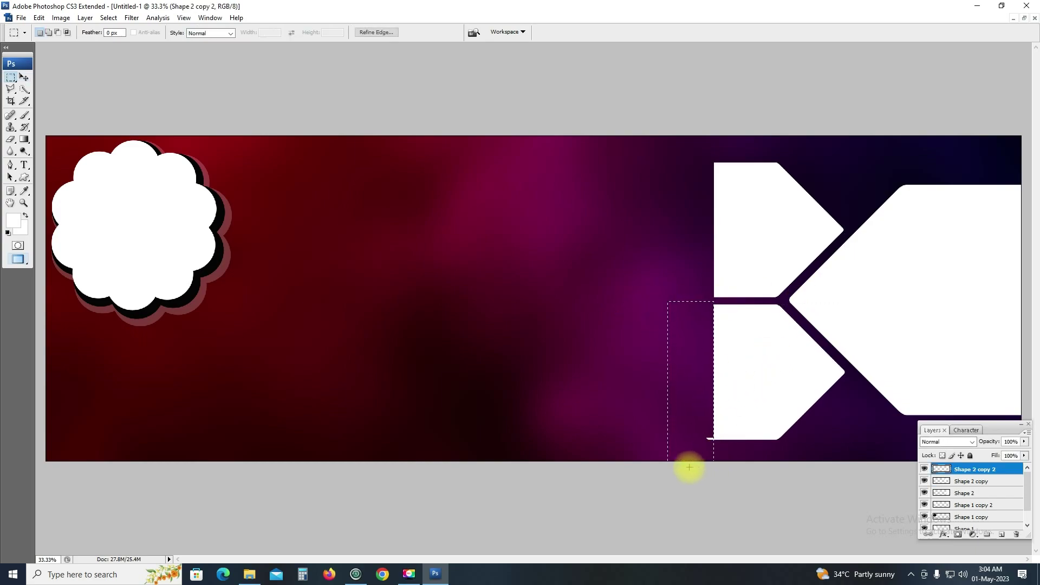
left_click(529, 444)
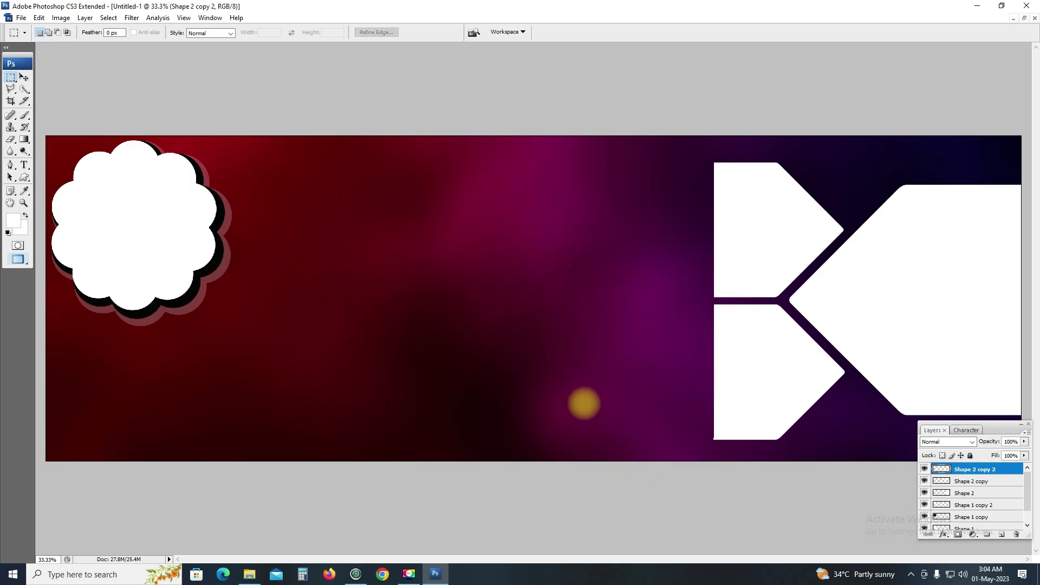
key("ctrl+alt+z")
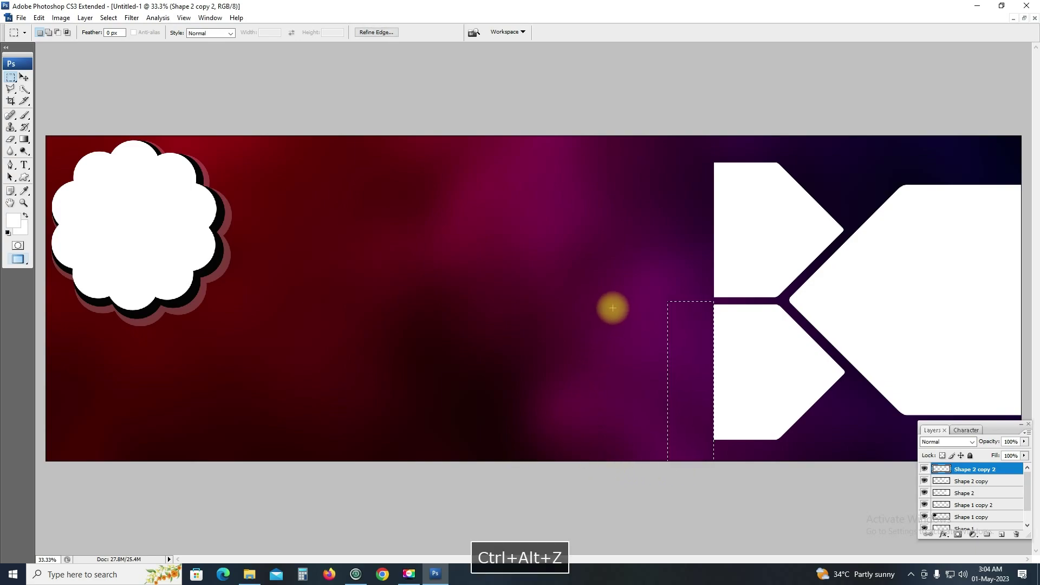
key("Right")
left_click(485, 335)
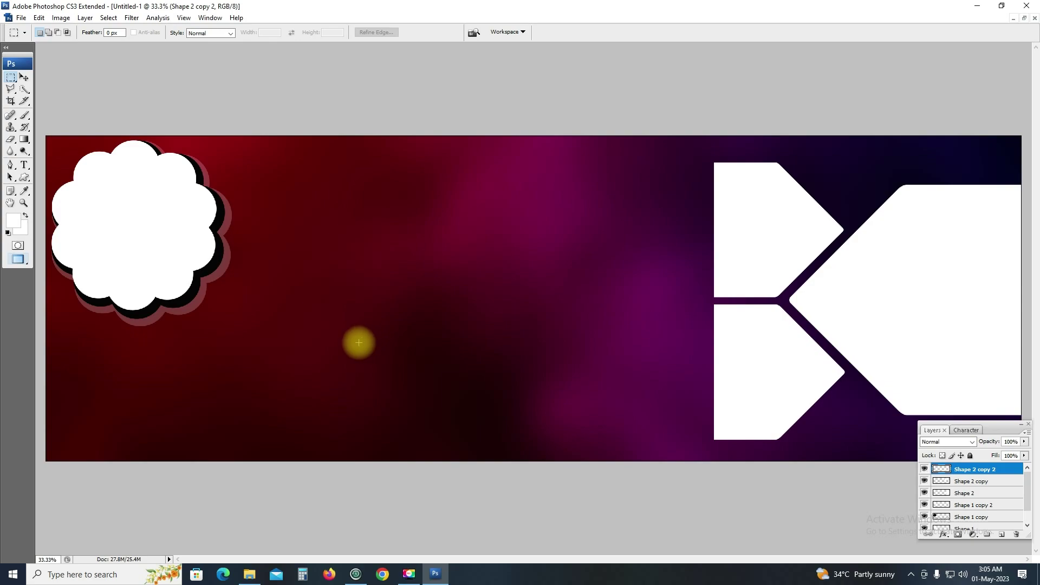
Step: Add a new empty layer with the Custom Shape tool and its shape list ready
key("u")
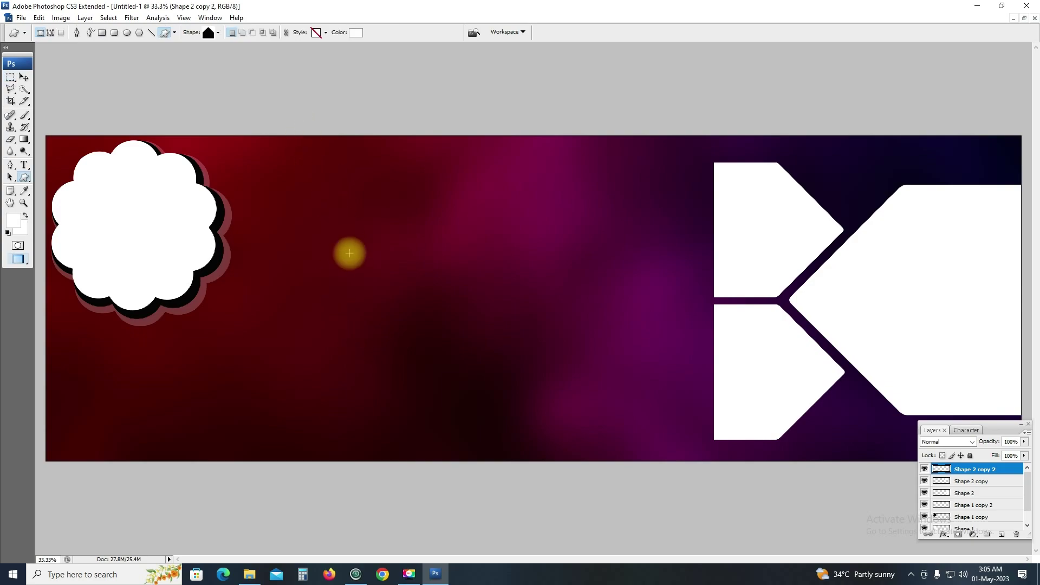
key("ctrl+shift+n")
key("Return")
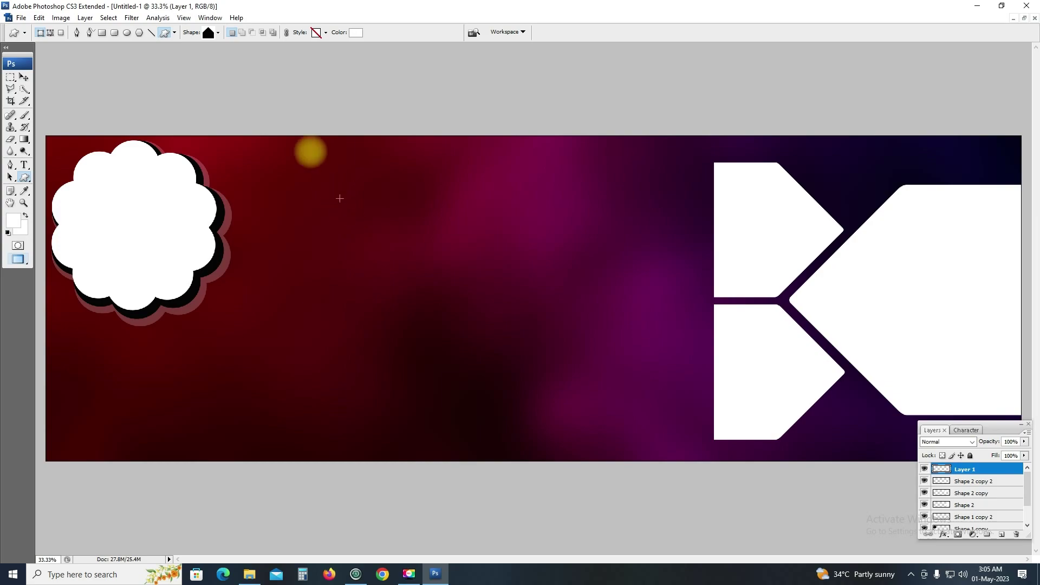
left_click(204, 32)
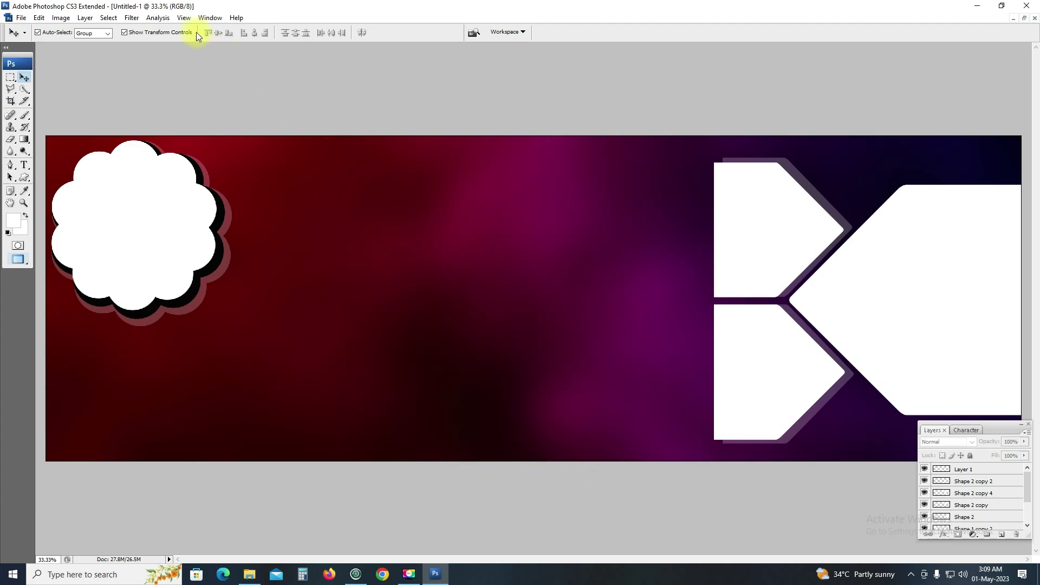
Step: Draw a white rounded diamond custom shape on a new layer, left of the canvas centre
key("u")
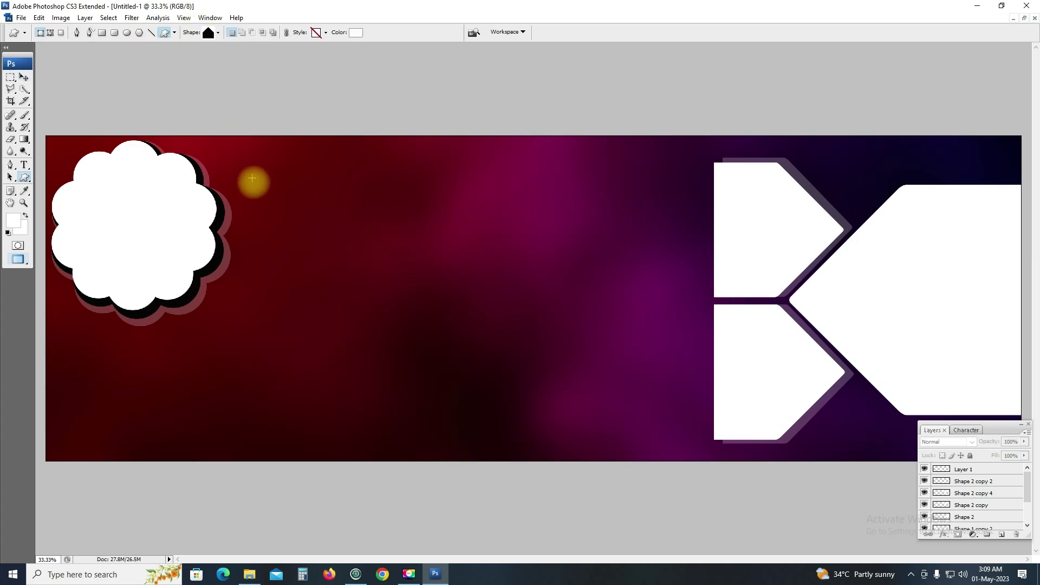
key("ctrl+shift+n")
key("Return")
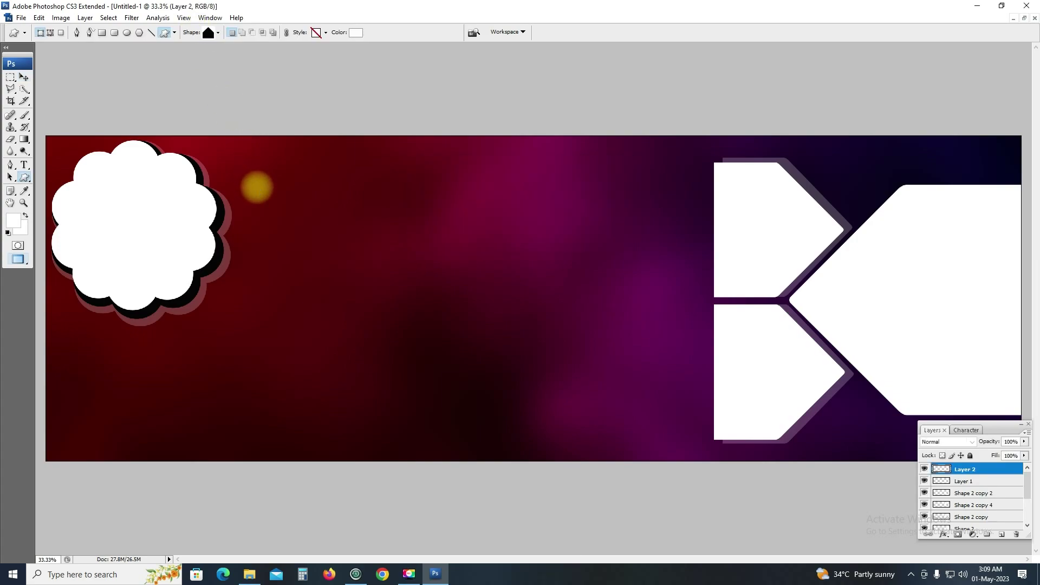
left_click(210, 33)
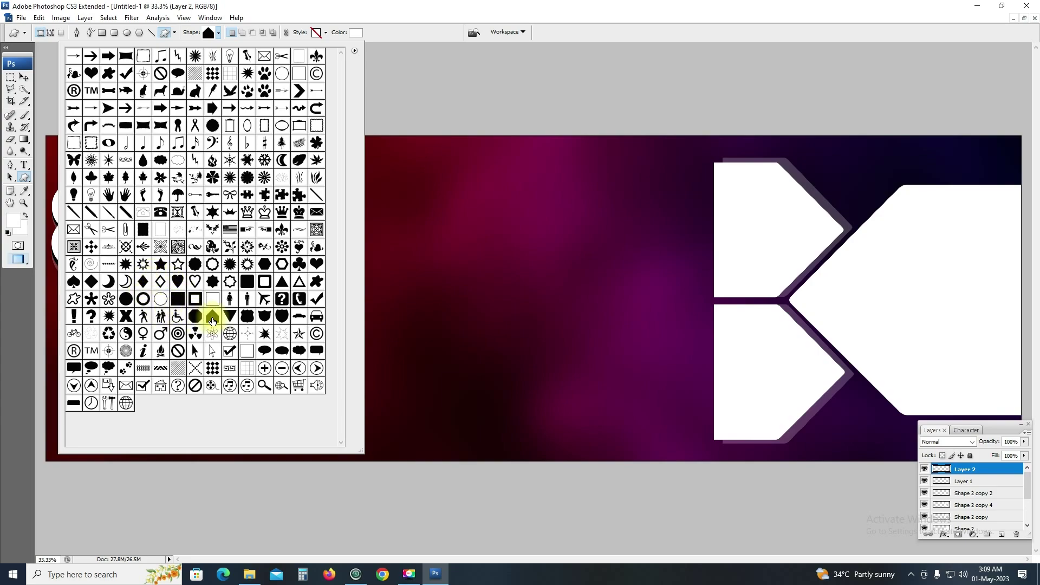
left_click(91, 283)
key("Return")
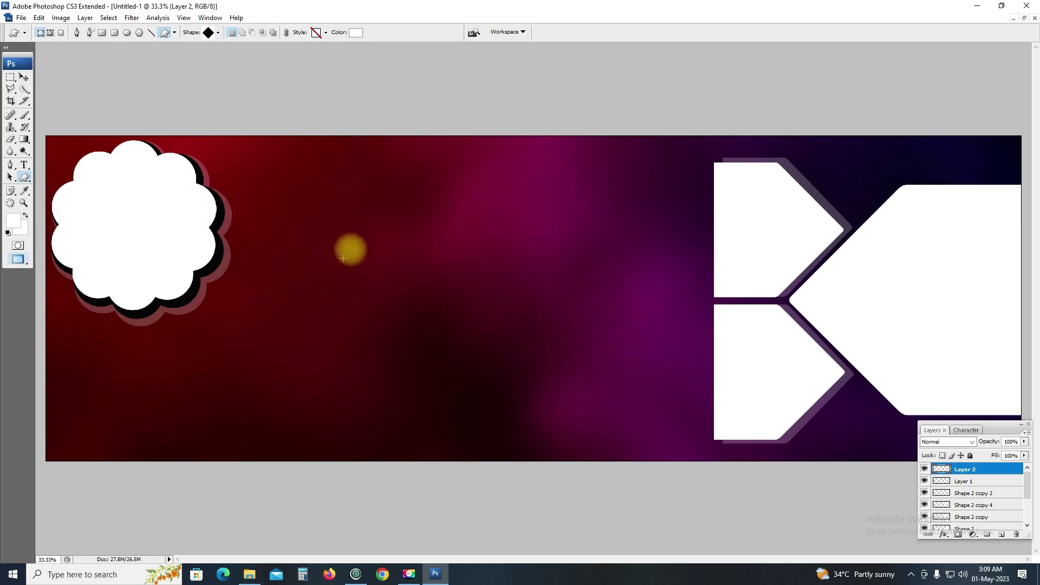
left_click_drag(391, 184, 525, 349)
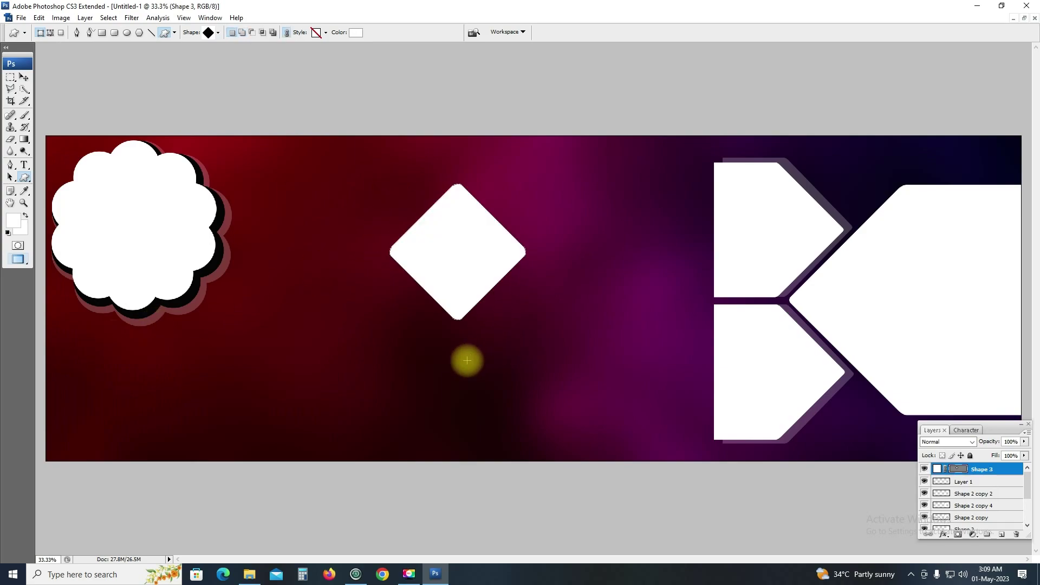
key("Return")
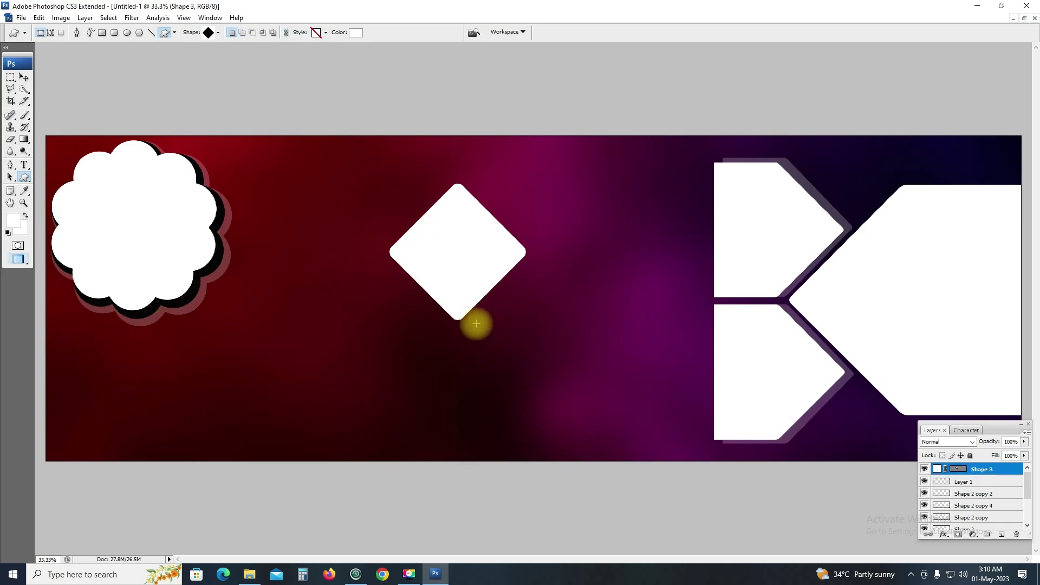
Step: Rasterize the diamond layer and copy it into a cluster of four diamonds
key("v")
right_click(975, 474)
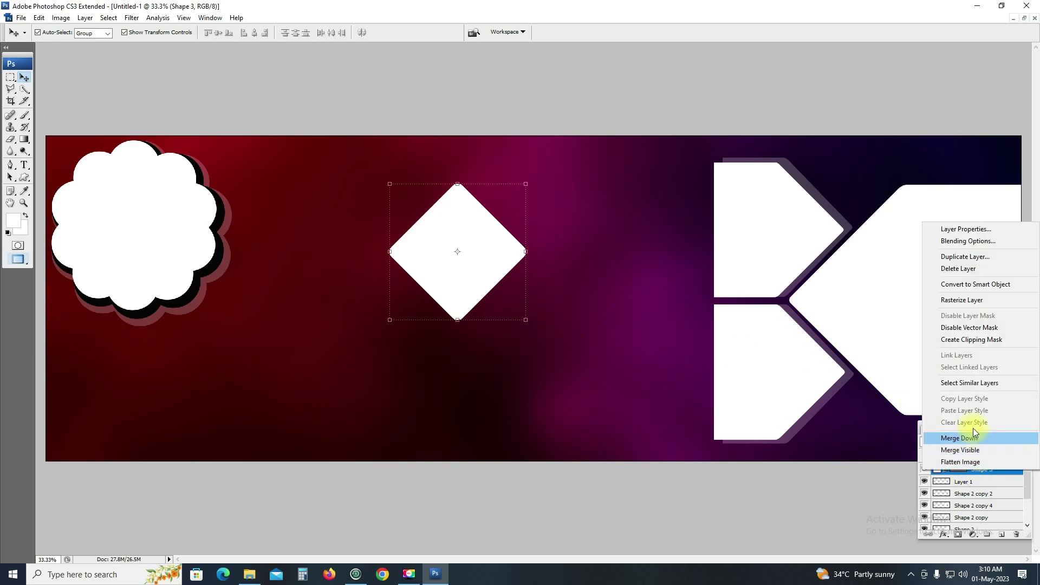
left_click(956, 301)
left_click_drag(466, 226, 485, 375)
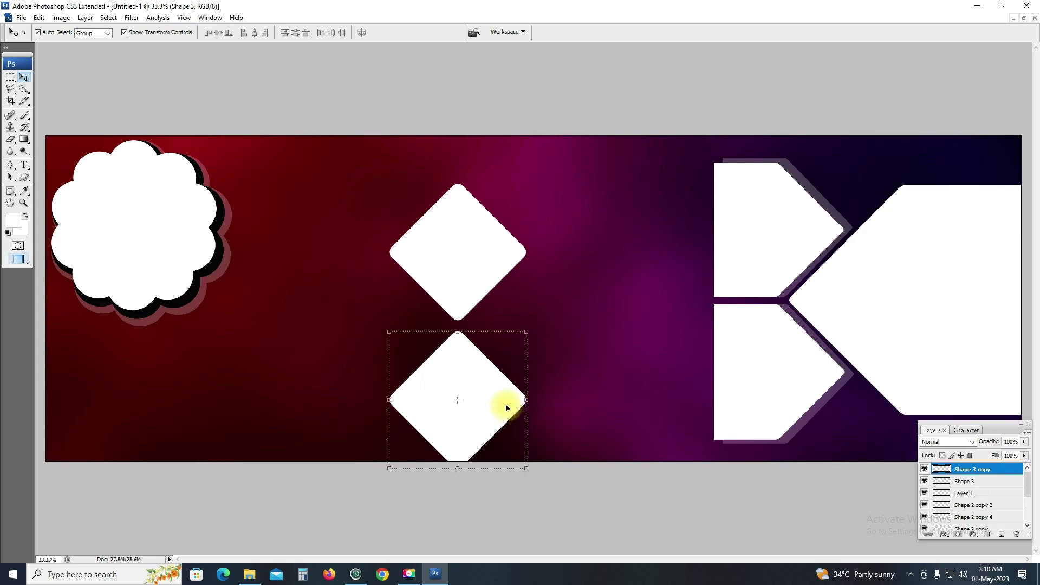
left_click_drag(498, 404, 367, 330)
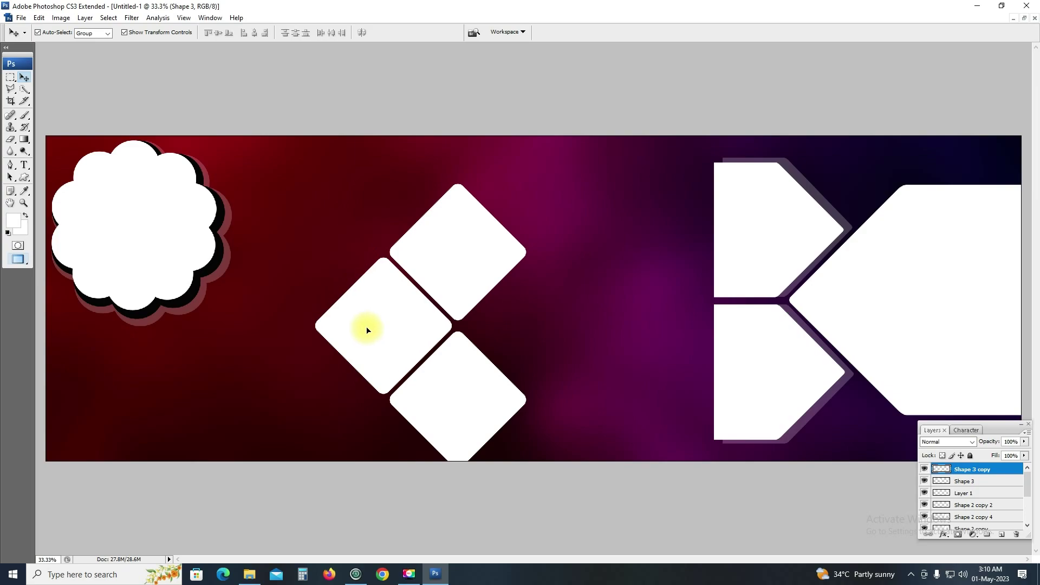
key("Left")
key("Left")
key("Left")
key("Left")
key("Left")
key("Left")
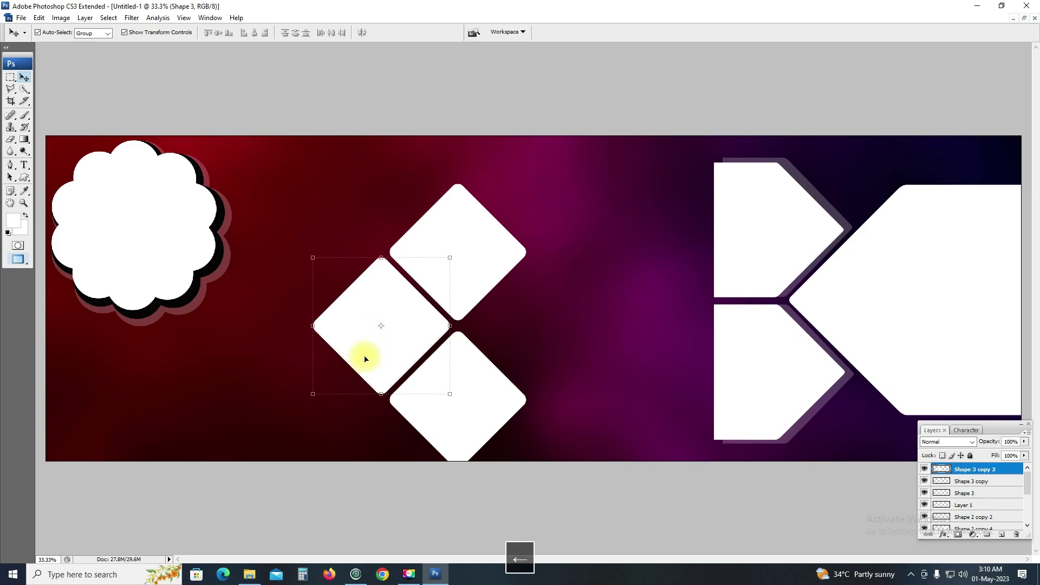
key("Left")
key("Left")
key("Left")
mouse_move(369, 320)
left_mouse_down()
mouse_move(529, 333)
mouse_move(517, 333)
left_mouse_up()
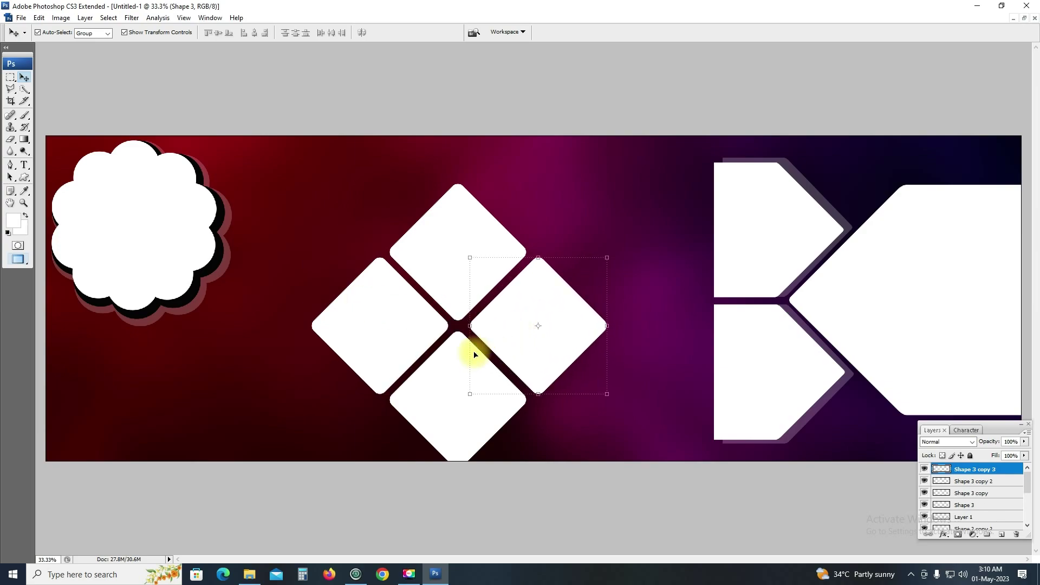
key("Left")
key("Left")
key("Left")
key("Left")
key("Left")
key("Left")
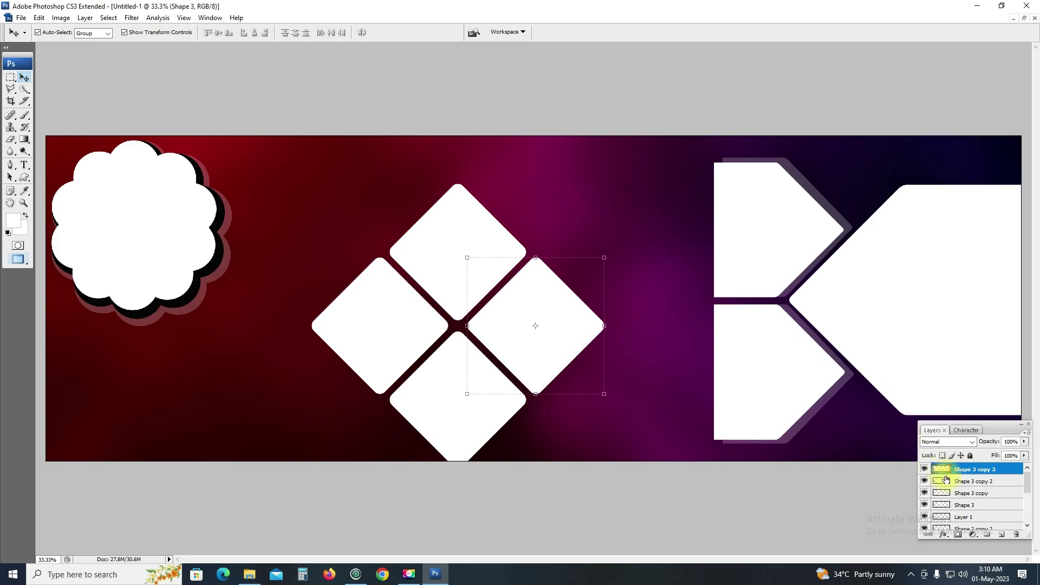
Step: Merge the four diamonds into one layer and shrink them slightly near the centre
key("ctrl+e")
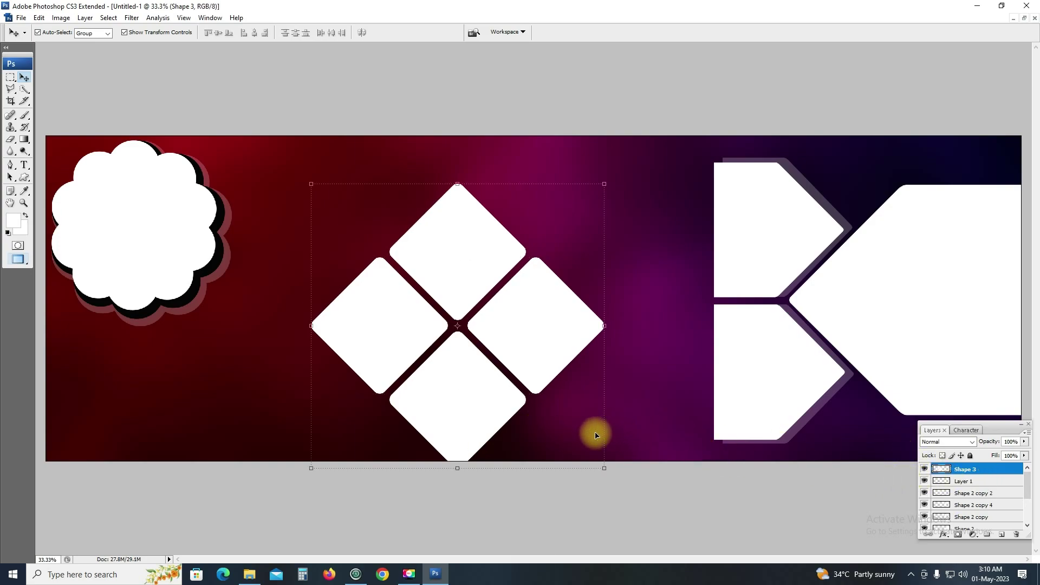
key("ctrl+e")
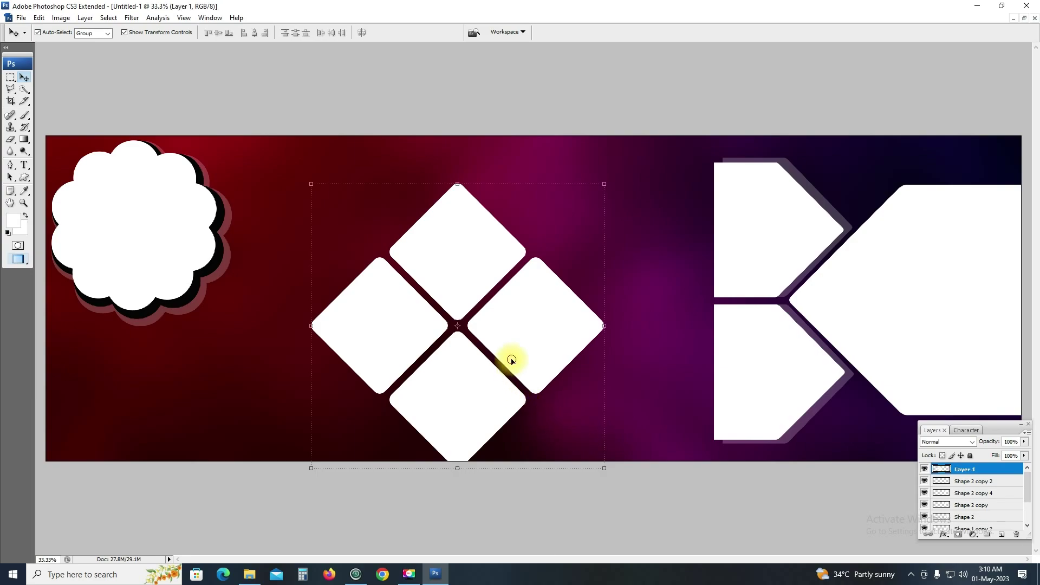
left_click_drag(506, 360, 520, 323)
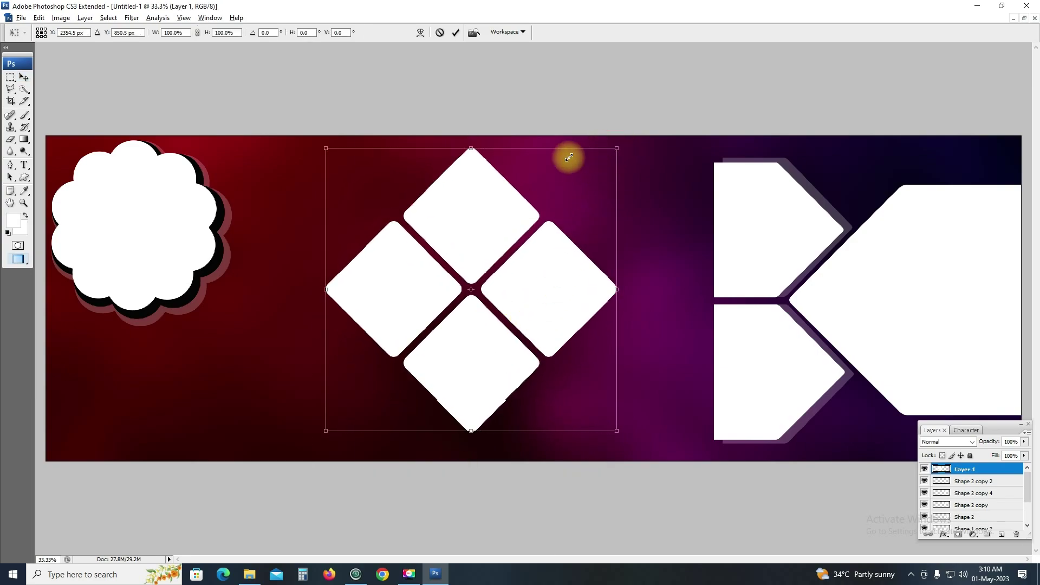
left_click_drag(612, 156, 577, 189)
key("Return")
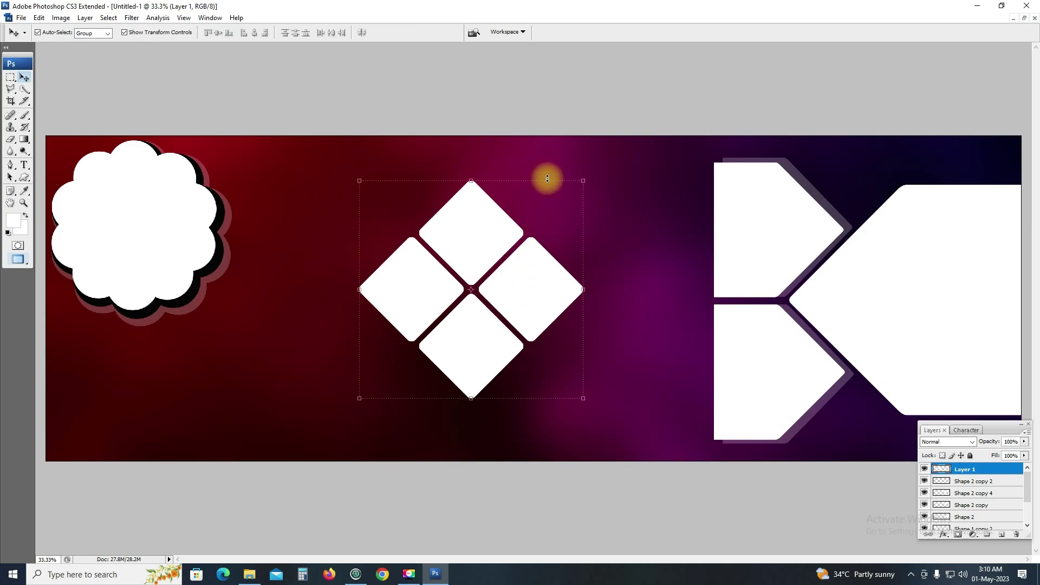
Step: Duplicate the diamonds, darken the copy to black with Lightness -100, and shrink it
key("ctrl+j")
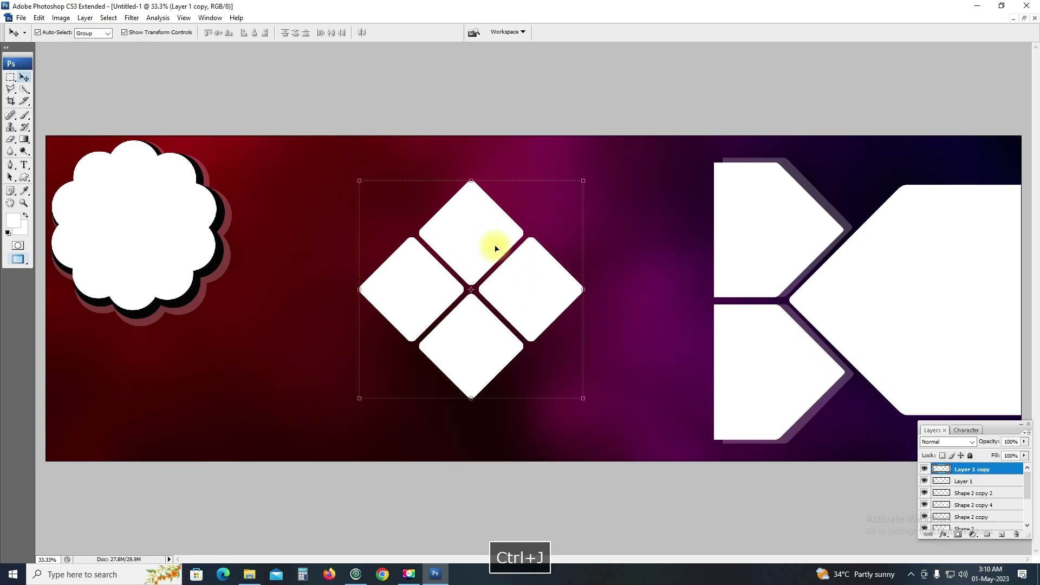
key("ctrl+u")
left_click_drag(864, 162, 683, 173)
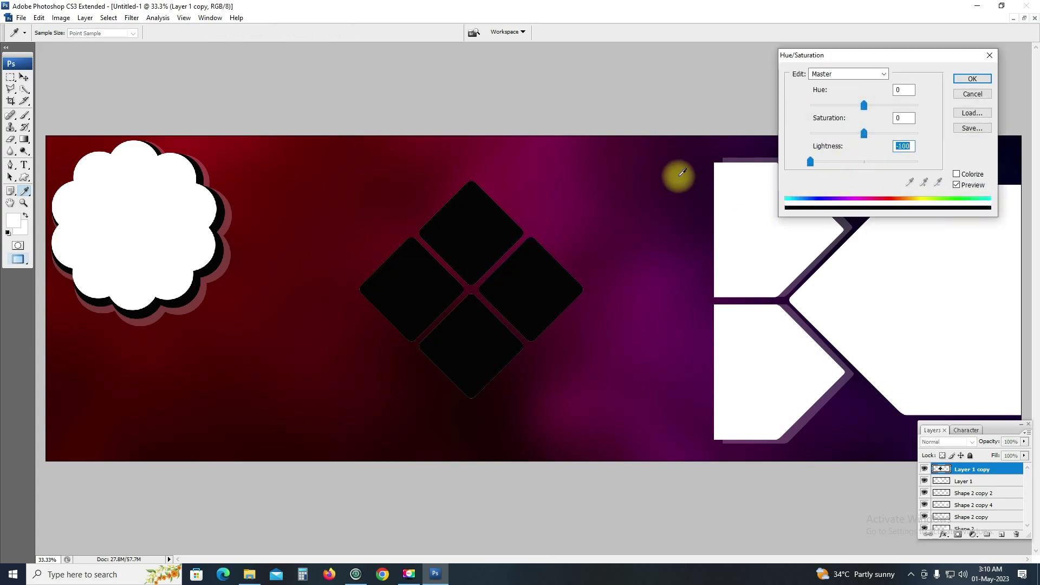
key("Return")
left_click_drag(587, 177, 579, 189)
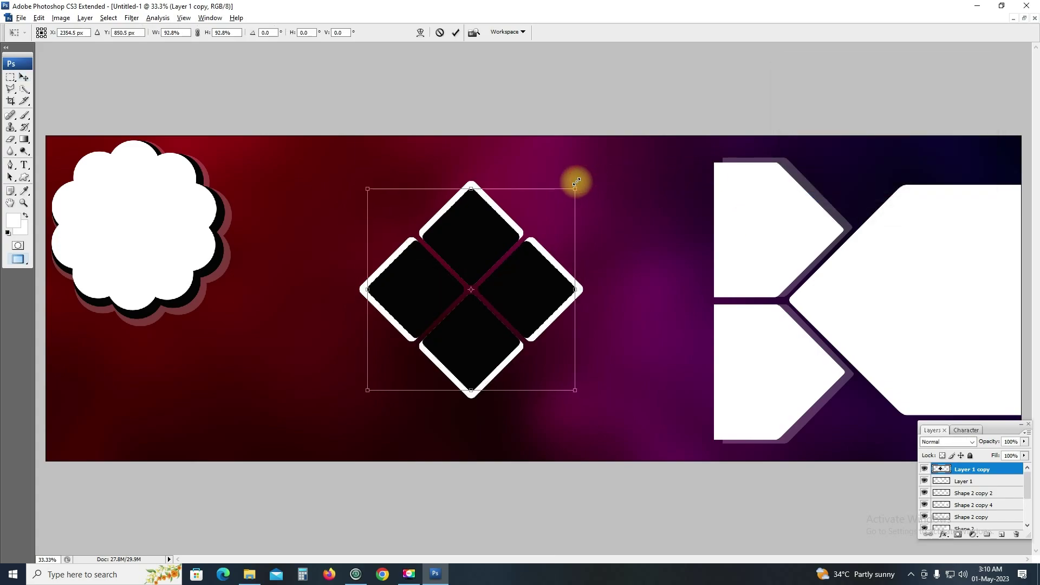
key("Return")
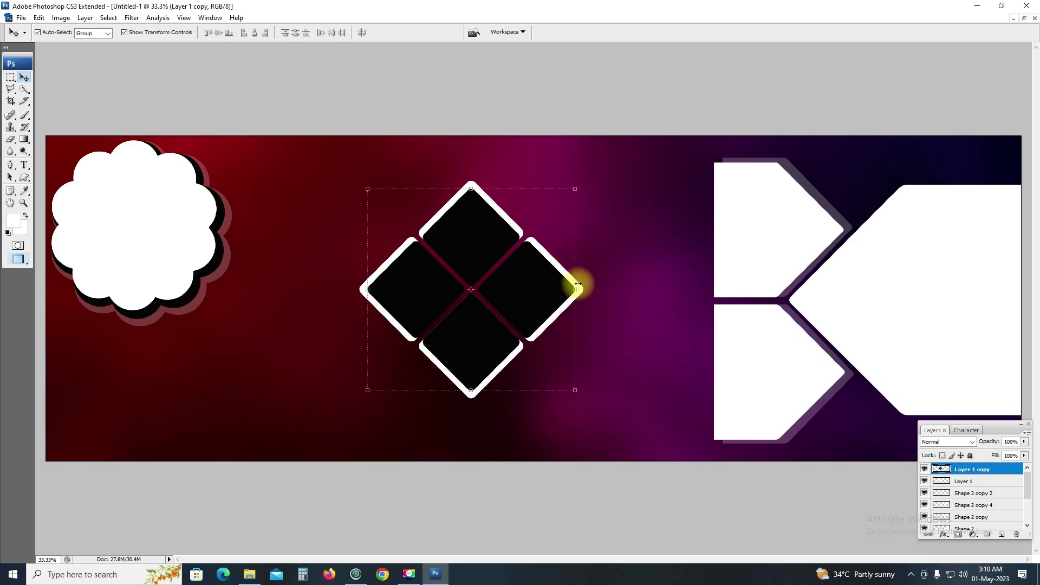
Step: Move both diamond layers down-left together and shrink them slightly
left_click(525, 307, "shift")
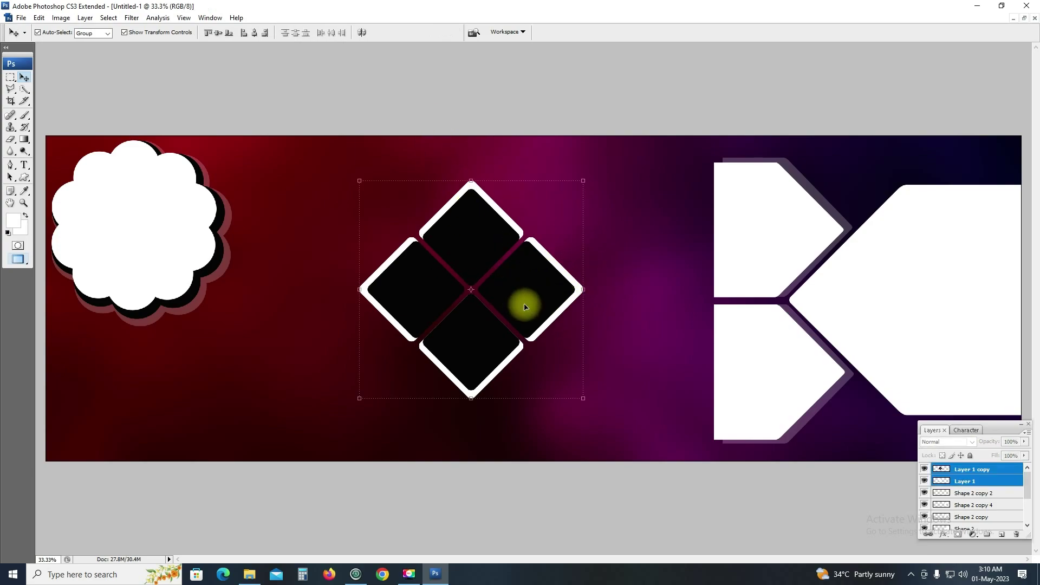
mouse_move(525, 306)
left_mouse_down()
mouse_move(590, 327)
mouse_move(497, 341)
left_mouse_up()
left_click_drag(545, 229, 539, 236)
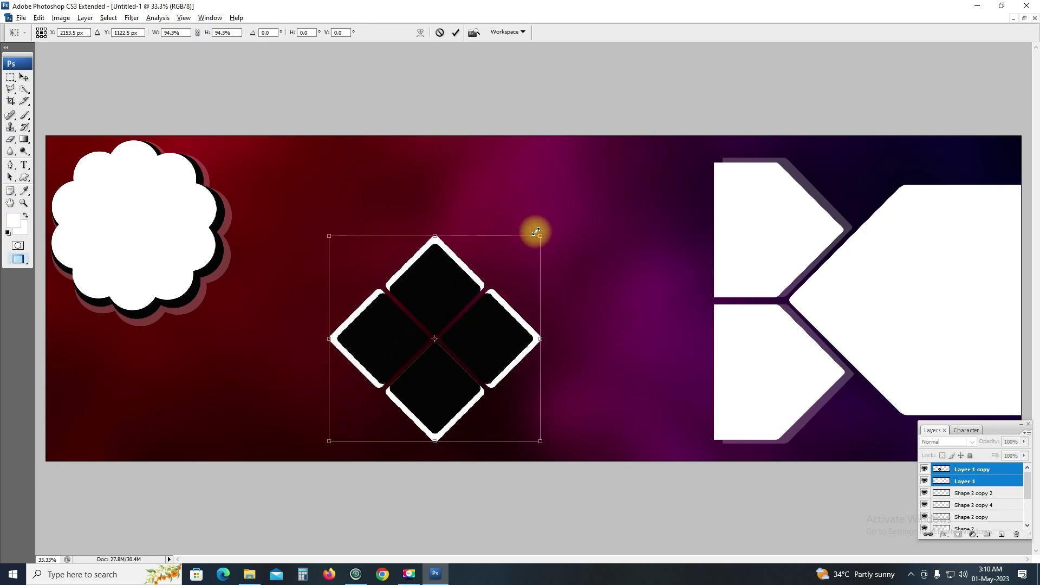
key("Return")
Step: Duplicate the black diamonds, lighten the copy to white with Lightness +100, and shrink it inside
left_click(492, 332)
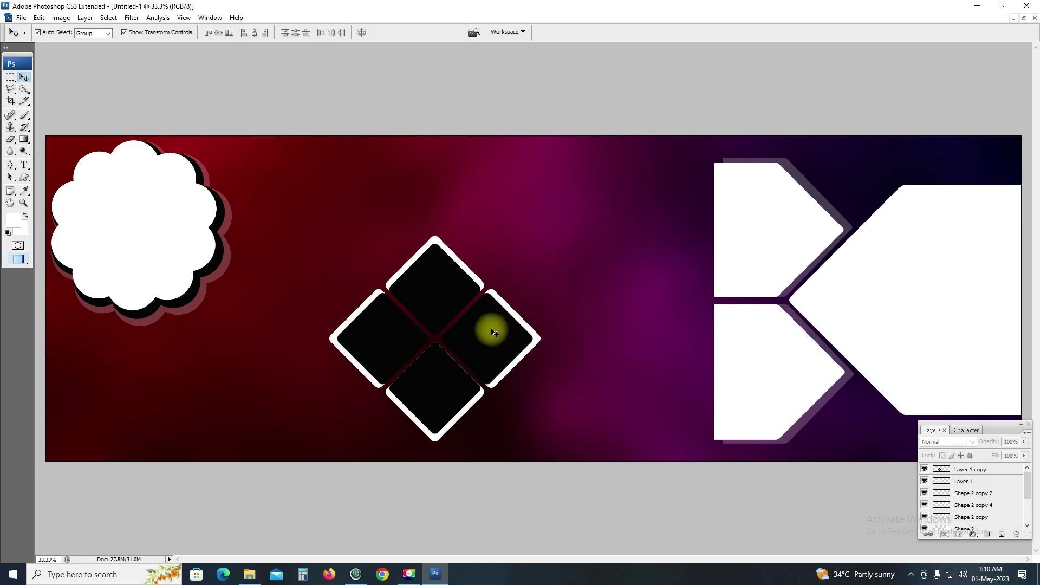
key("ctrl+j")
key("ctrl+u")
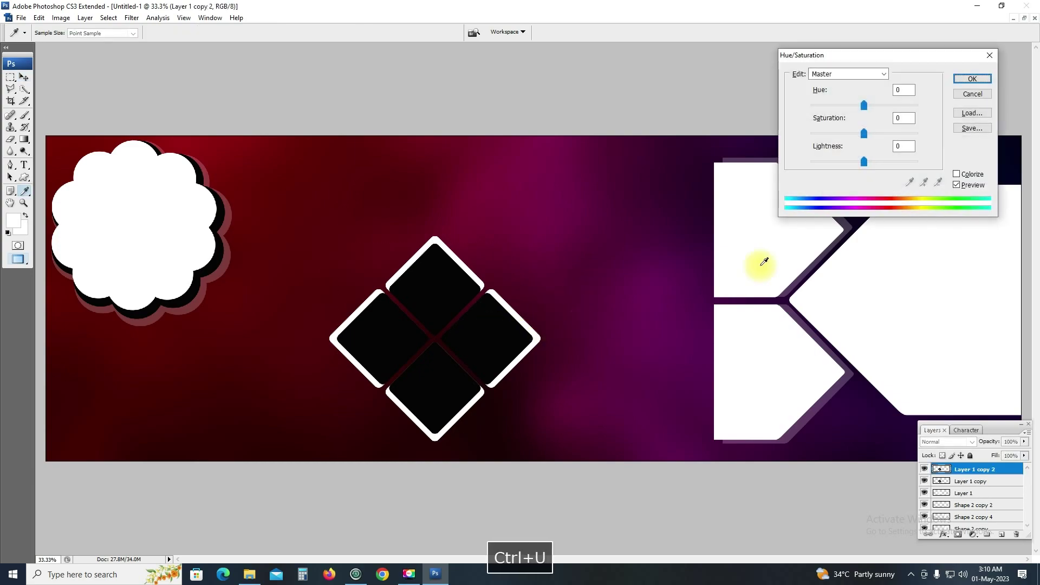
left_click_drag(869, 169, 917, 161)
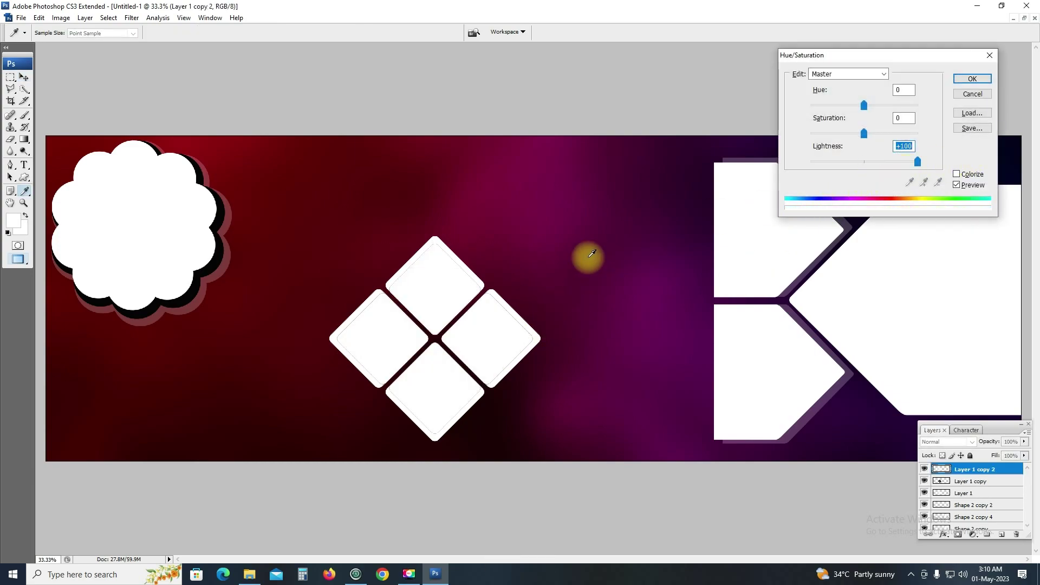
key("Return")
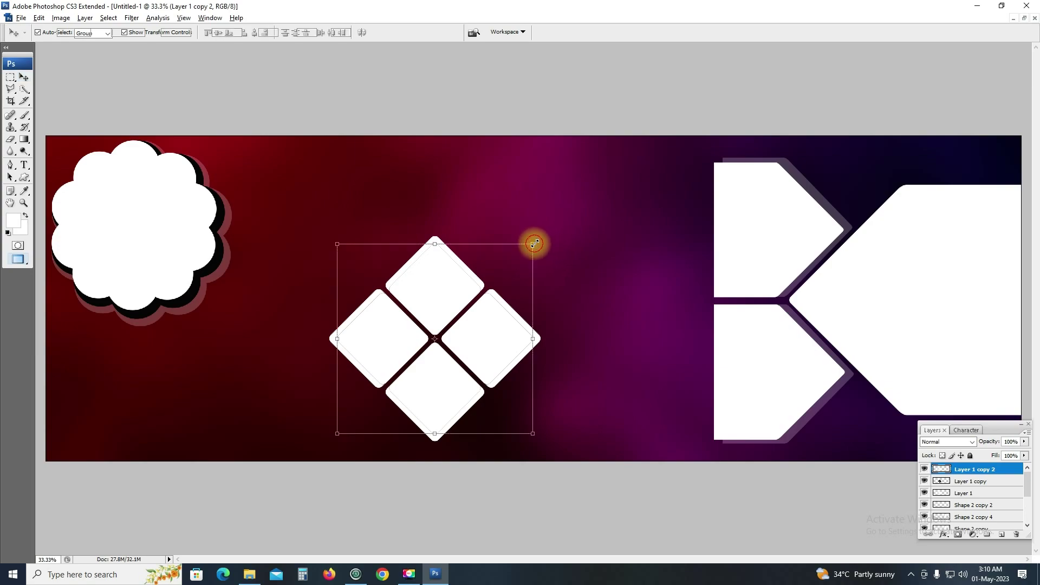
left_click_drag(534, 244, 527, 246)
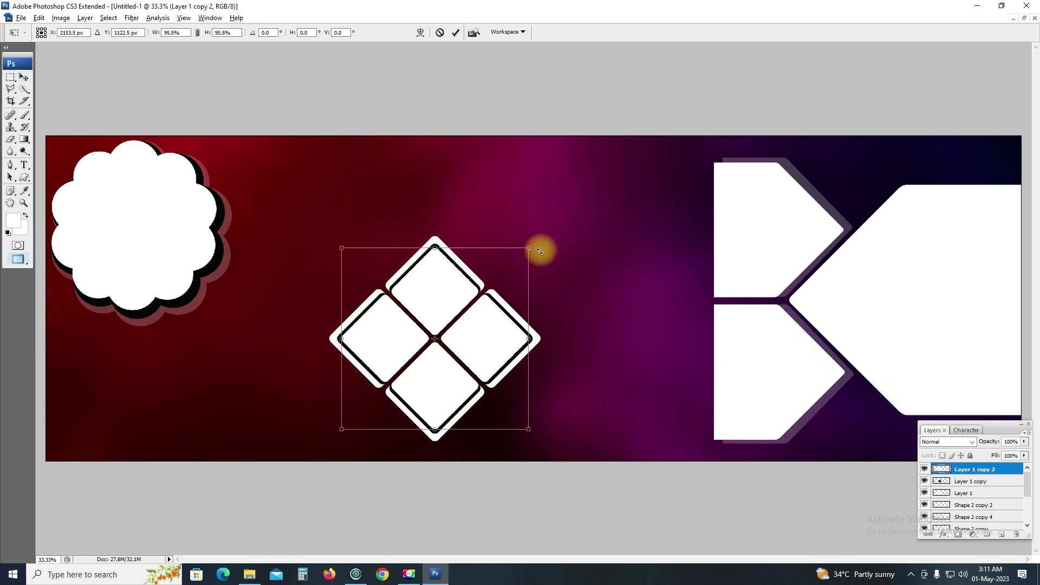
key("Return")
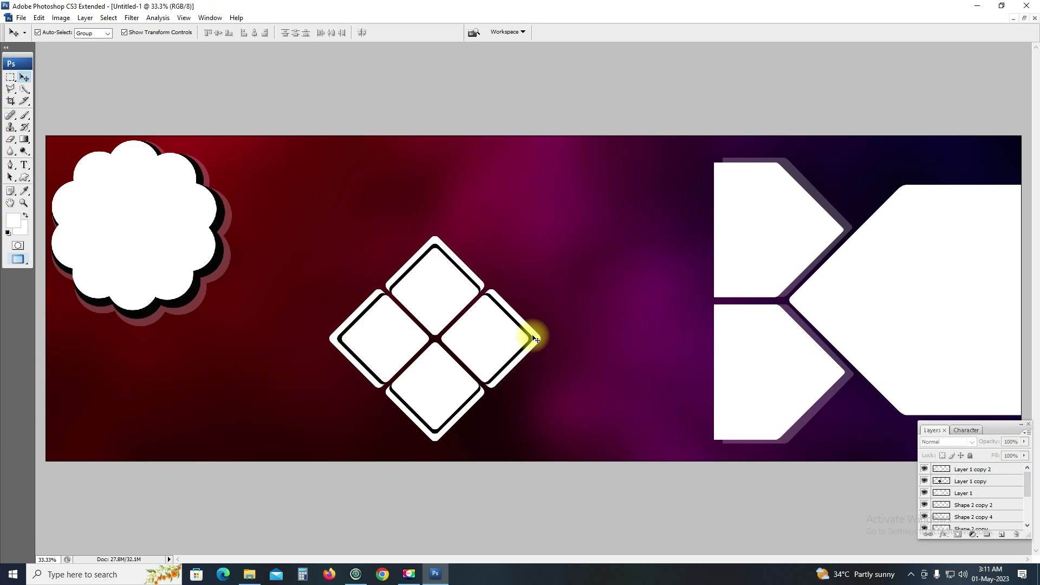
Step: Set the outermost white diamond layer to 30% opacity
left_click(541, 339)
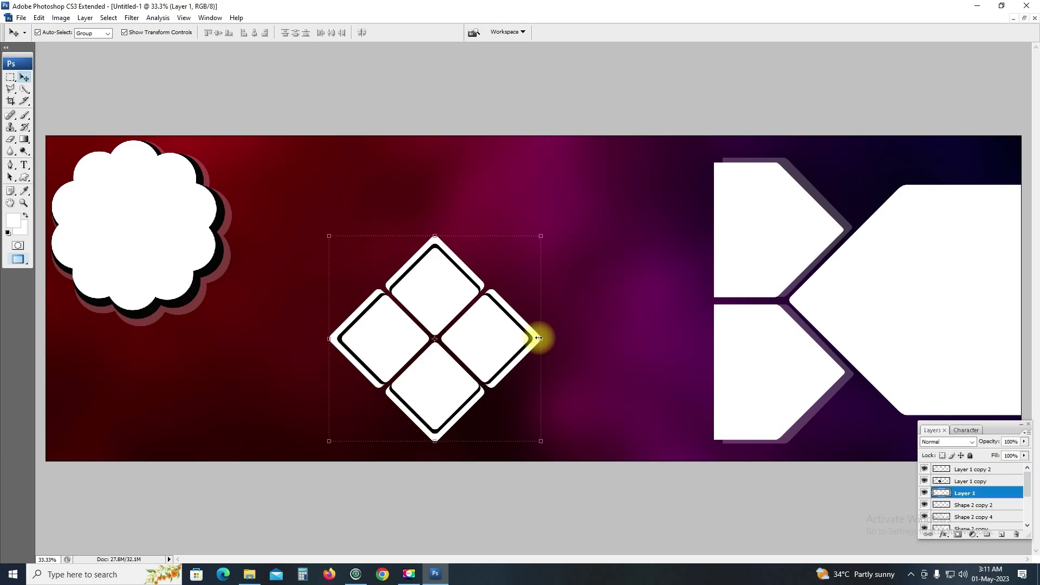
key("3")
left_click(210, 325)
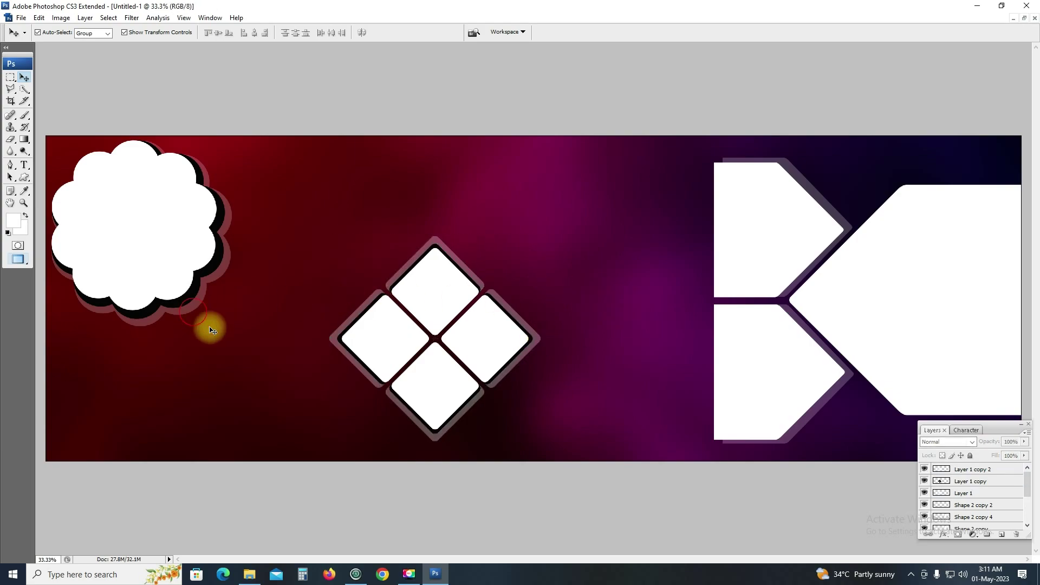
left_click(914, 333)
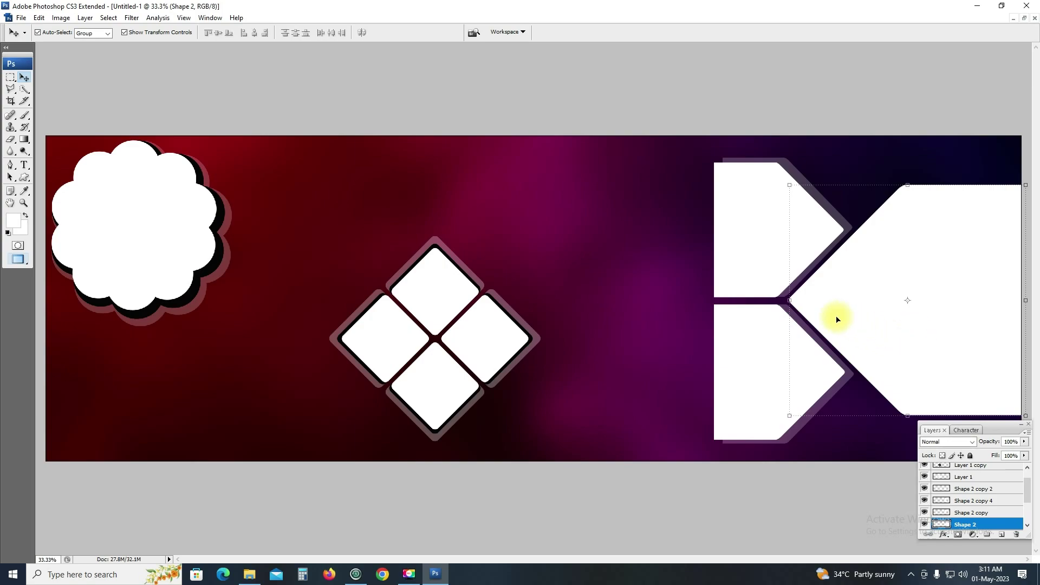
Step: Nudge the large right-hand white shape right and move it up slightly
key("Right")
key("Right")
key("Right")
key("Right")
key("Right")
key("Right")
key("Right")
key("Right")
key("Right")
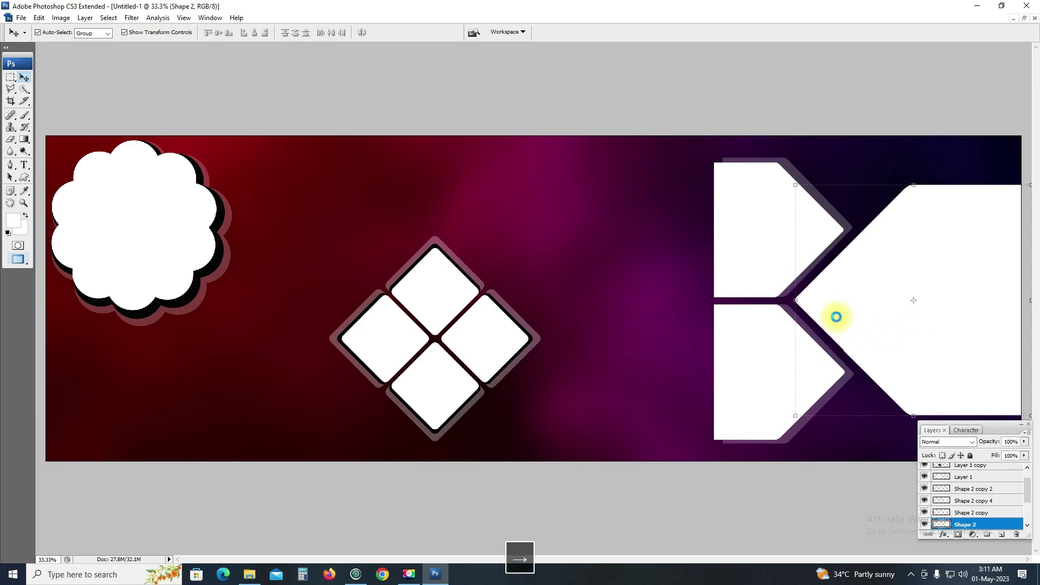
key("Right")
key("Right")
key("Right")
key("Right")
key("Right")
key("Right")
key("Right")
key("Right")
key("Right")
key("Right")
key("Right")
key("Right")
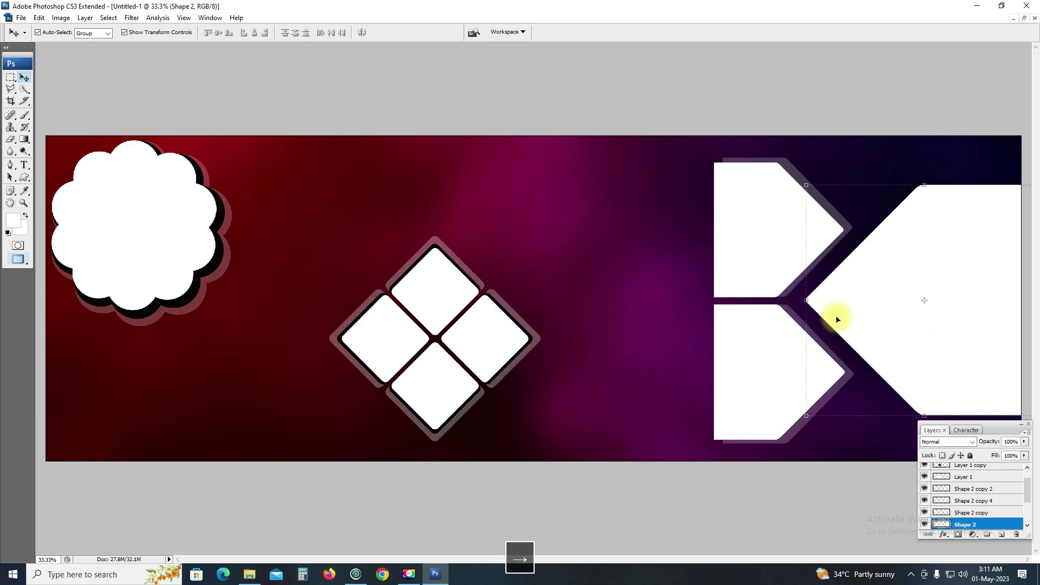
left_click(790, 193)
left_click(605, 263)
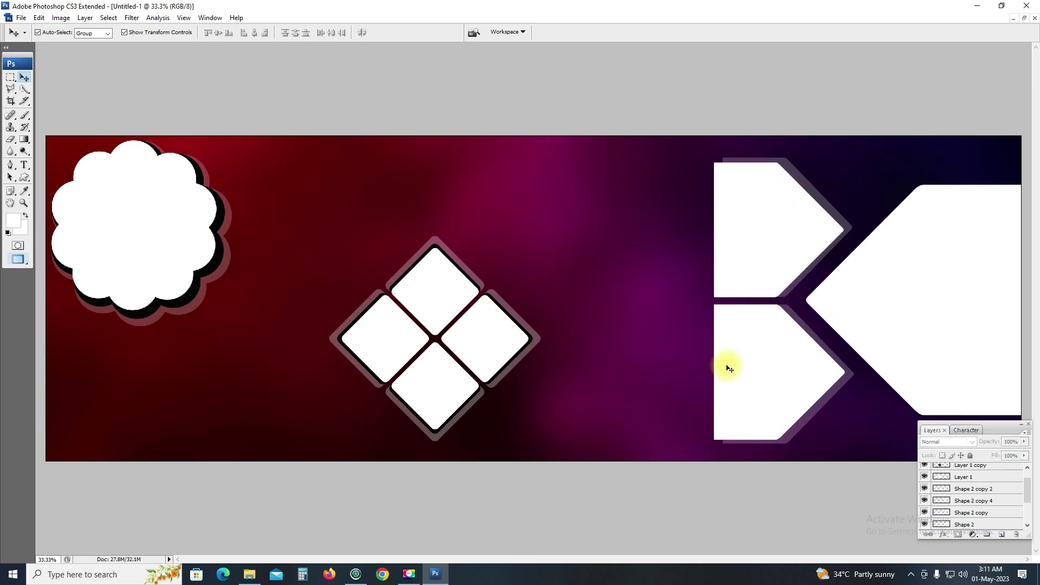
left_click(871, 325)
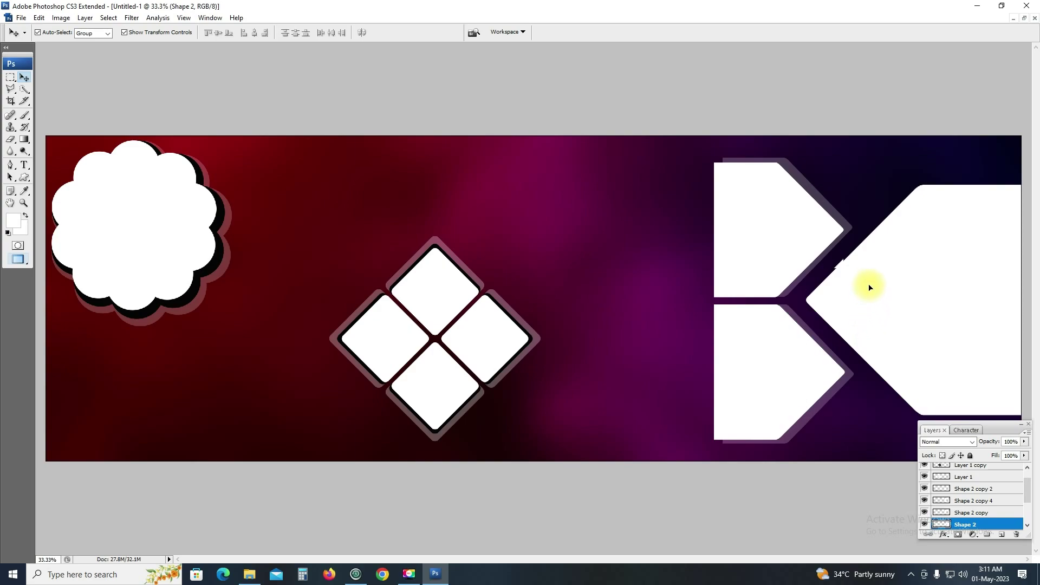
left_click_drag(870, 287, 871, 277)
Step: Put a 20% opacity copy behind the shape, offset slightly downward as a faint frame
key("ctrl+j")
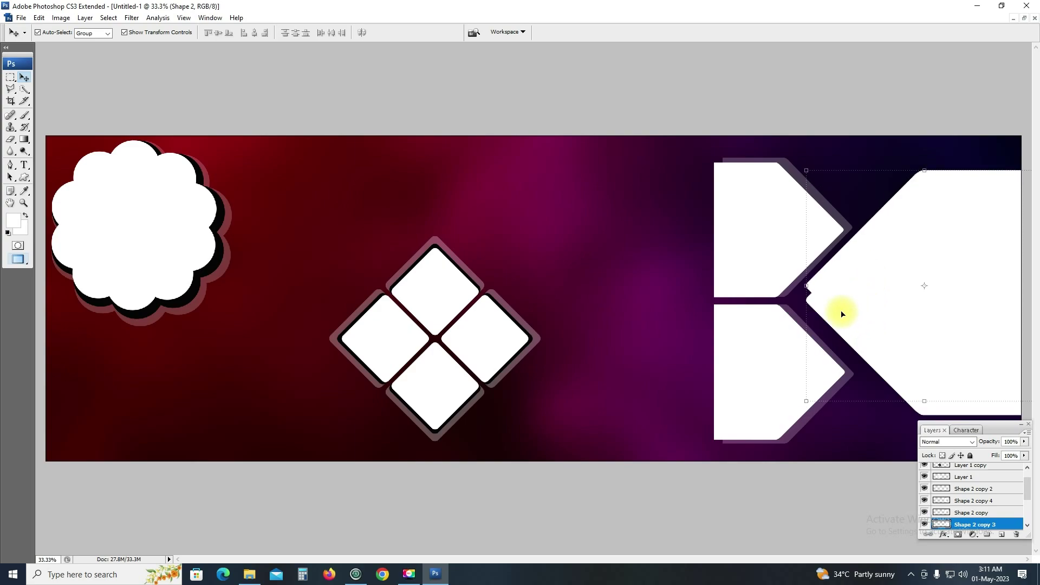
key("ctrl+bracketleft")
key("2")
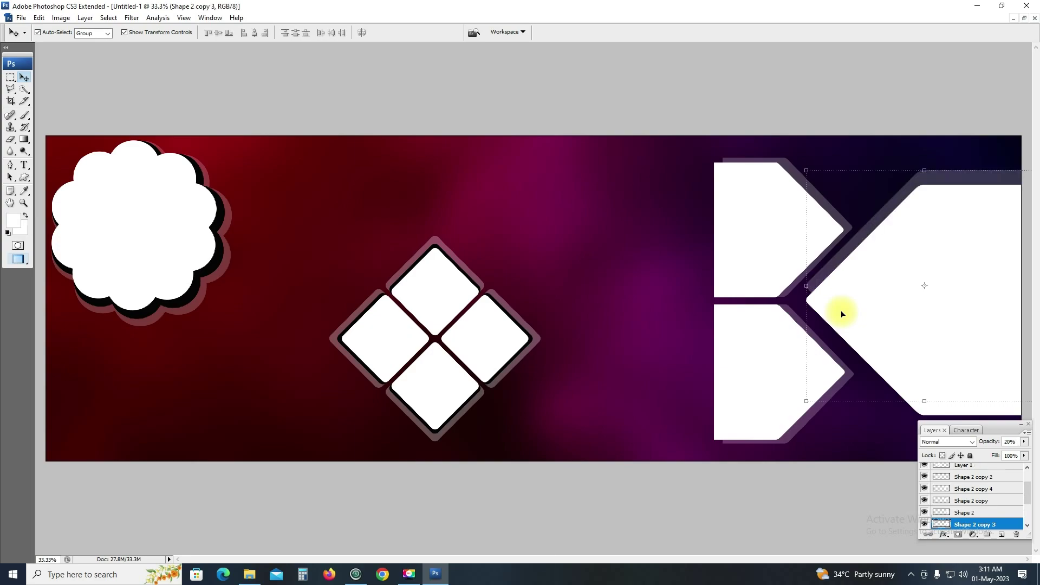
left_click_drag(841, 311, 843, 314)
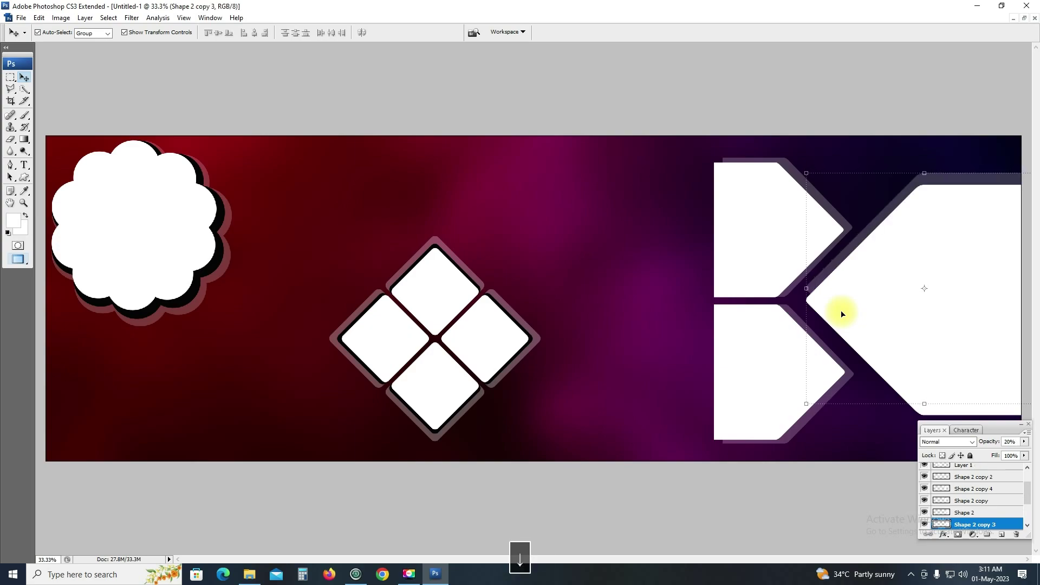
left_click(358, 497)
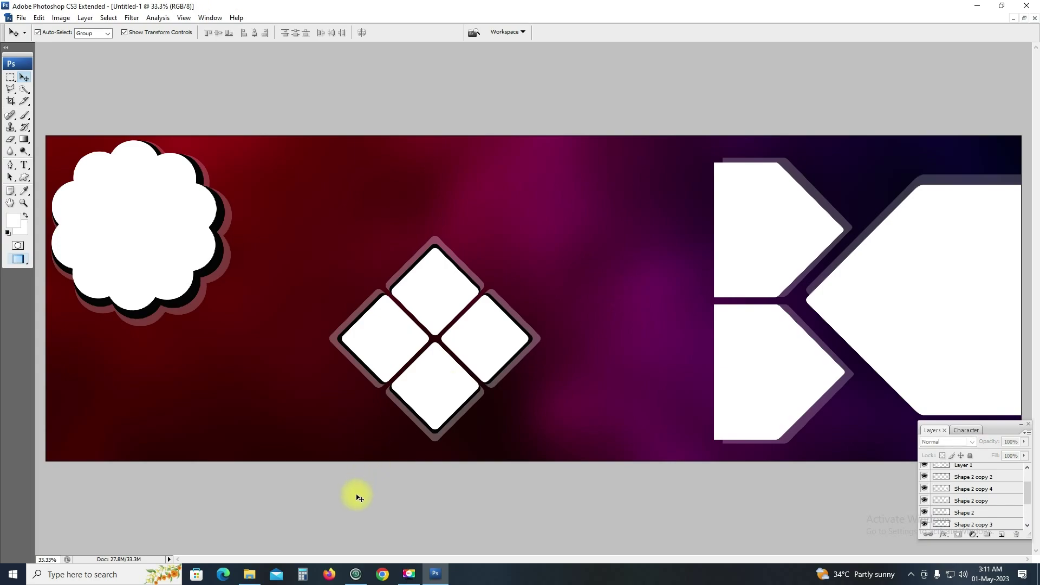
Step: Open the MGP01745 couple photo from the Background Image folder in Photoshop
left_click(252, 574)
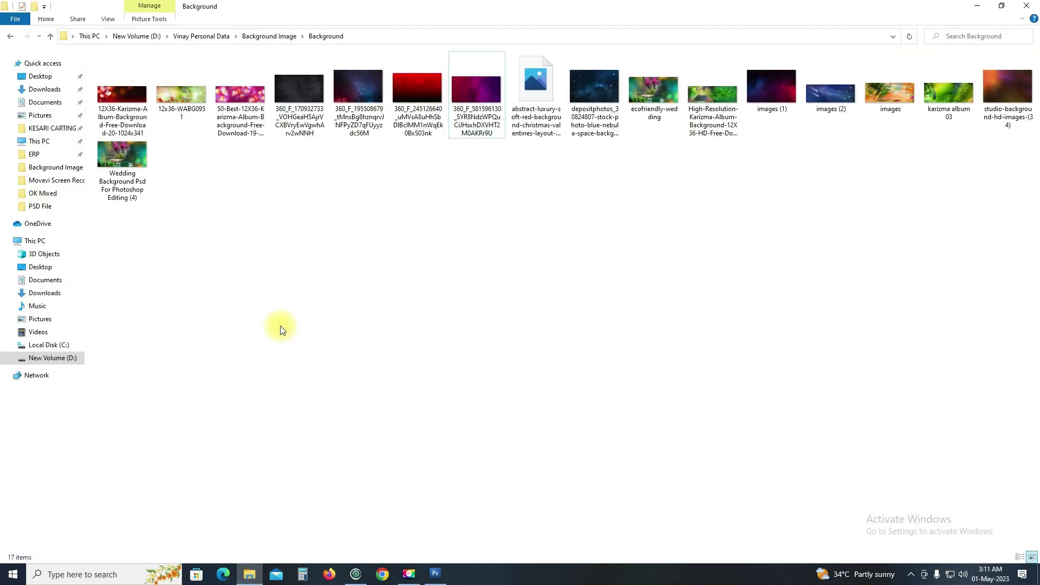
key("BackSpace")
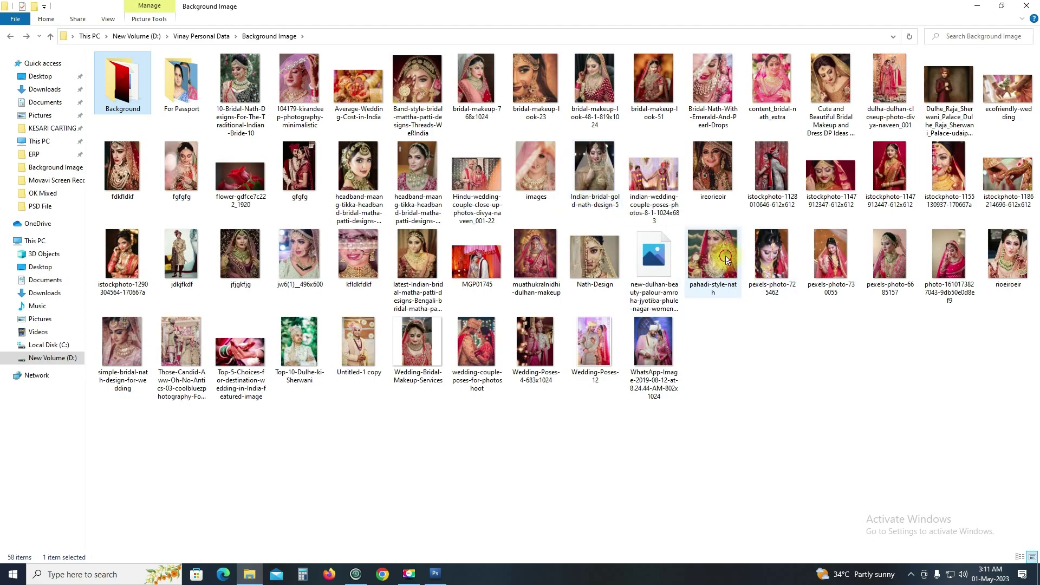
left_click(718, 271)
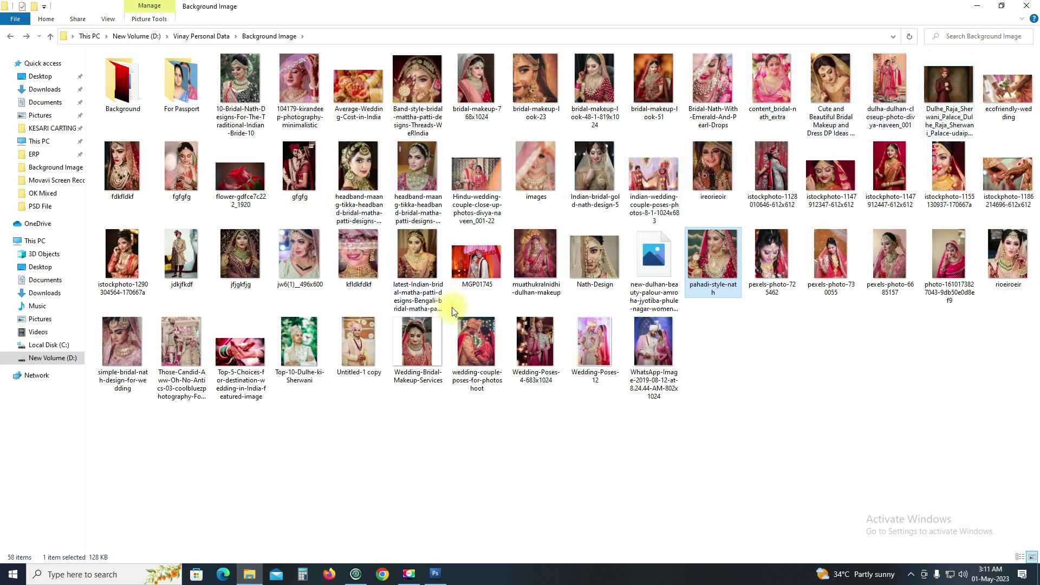
mouse_move(477, 260)
left_mouse_down()
mouse_move(438, 578)
mouse_move(473, 400)
left_mouse_up()
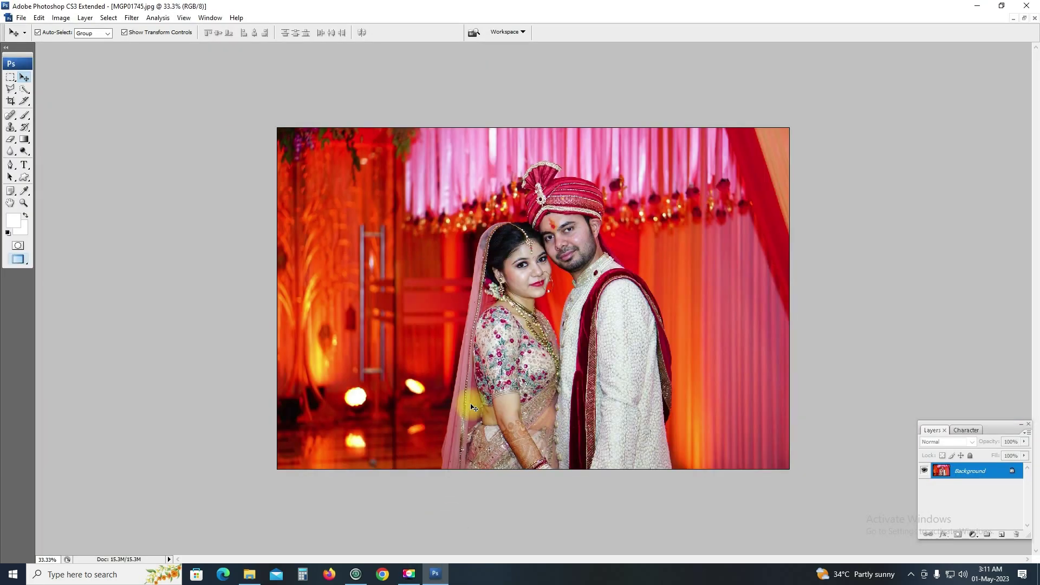
Step: Copy a rectangular area around the couple and close the photo
key("m")
left_click_drag(387, 140, 708, 432)
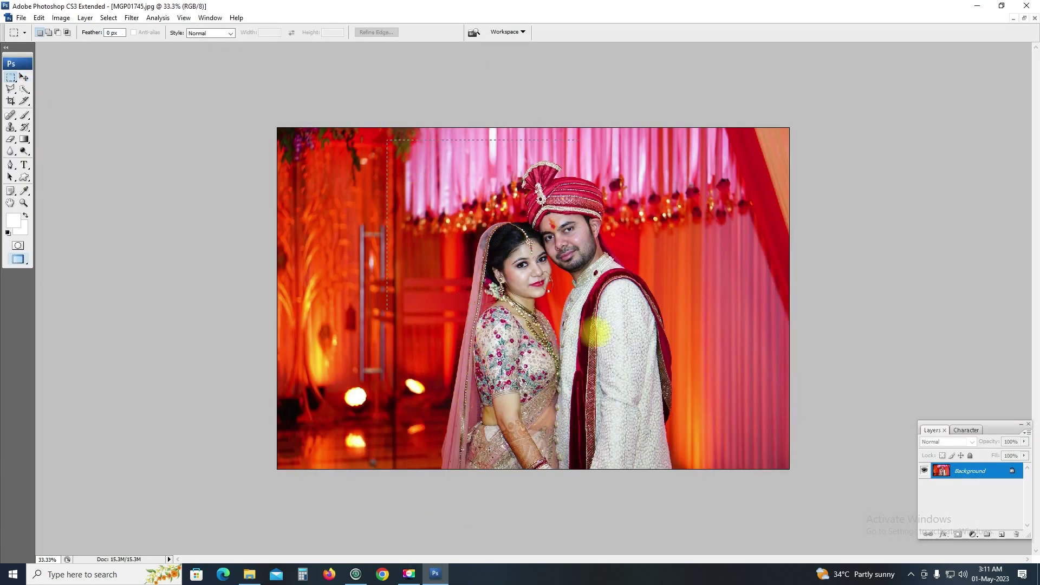
key("ctrl+c")
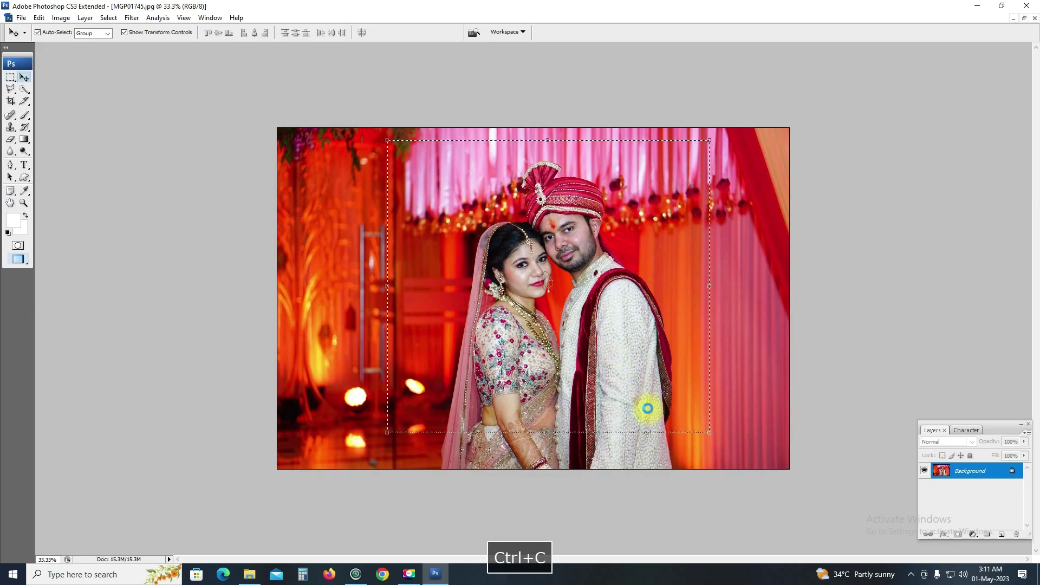
key("ctrl+w")
Step: Paste the bride-and-groom photo into the large right frame's selection and shift it right
left_click(937, 331)
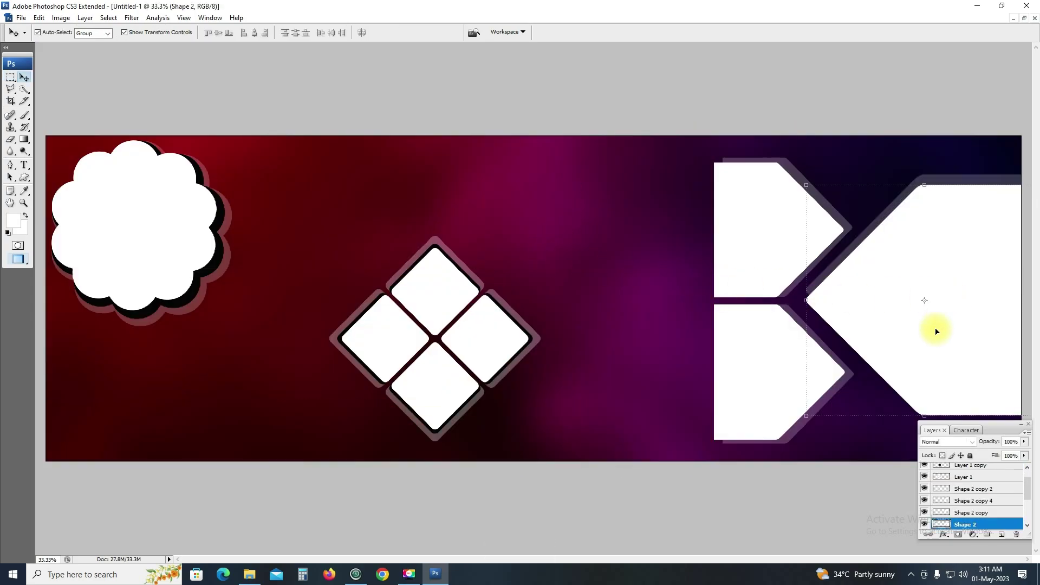
left_click(957, 524, "ctrl")
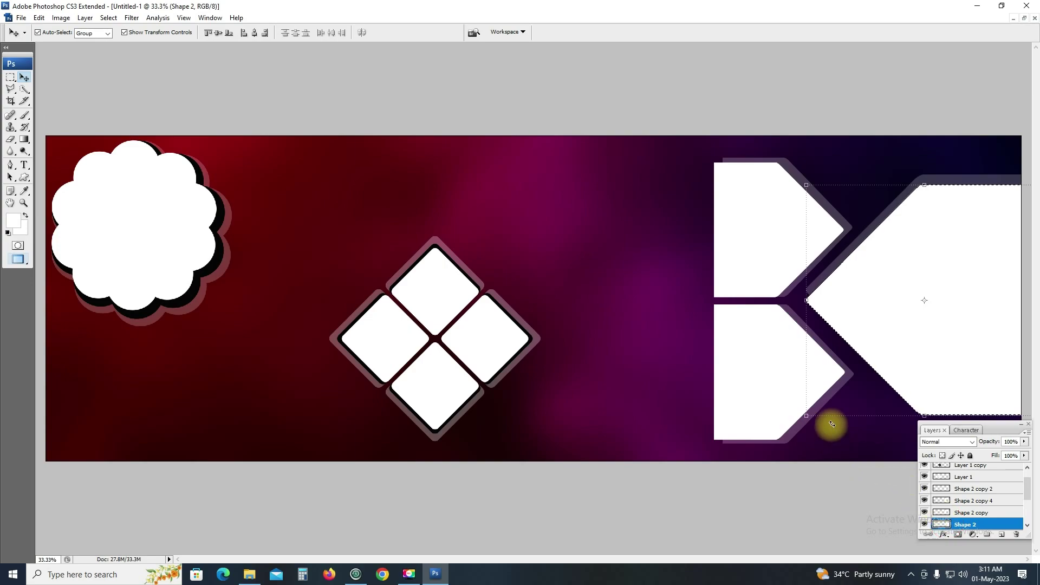
key("ctrl+shift+v")
left_click_drag(902, 290, 975, 295)
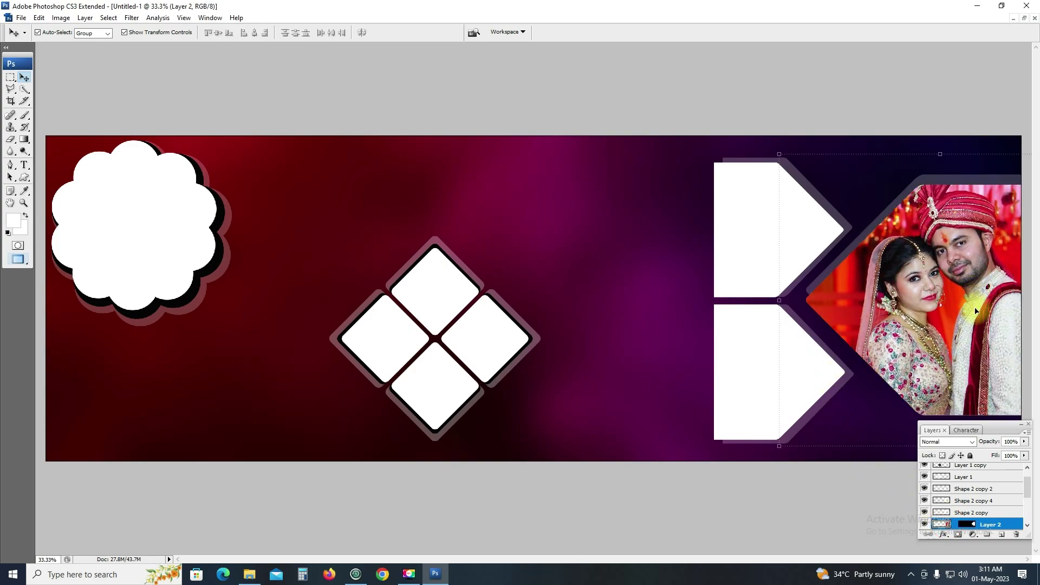
Step: Send the faded 22% shape layer below the couple photo with Ctrl+[
left_click(647, 330)
left_click(714, 301)
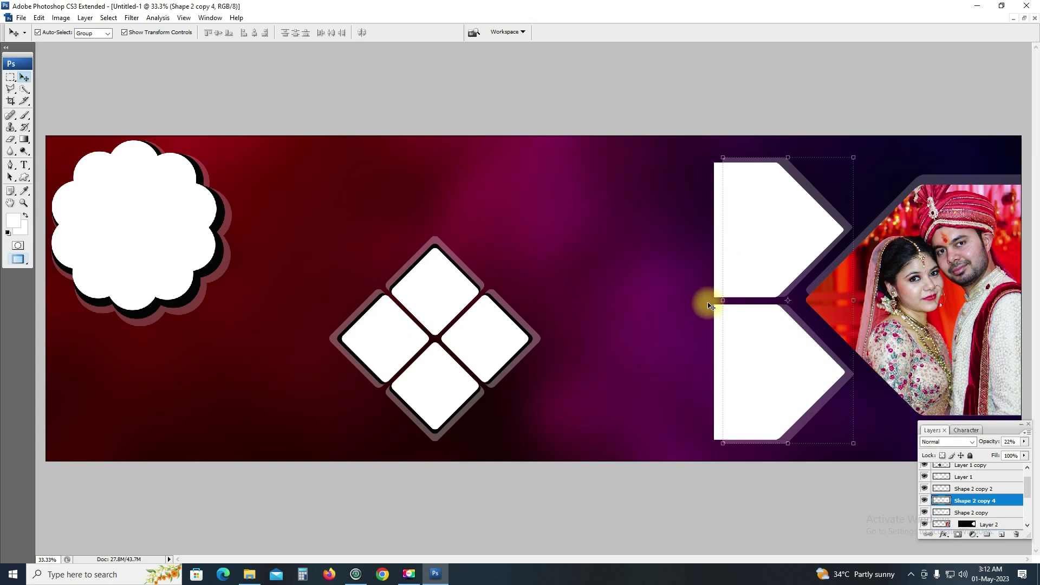
left_click(721, 214)
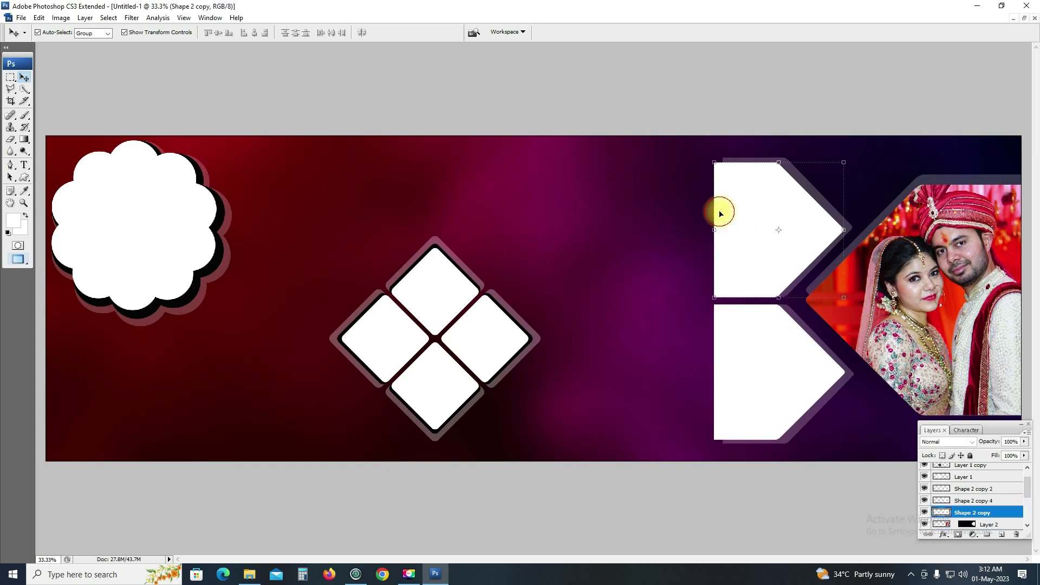
left_click(807, 182)
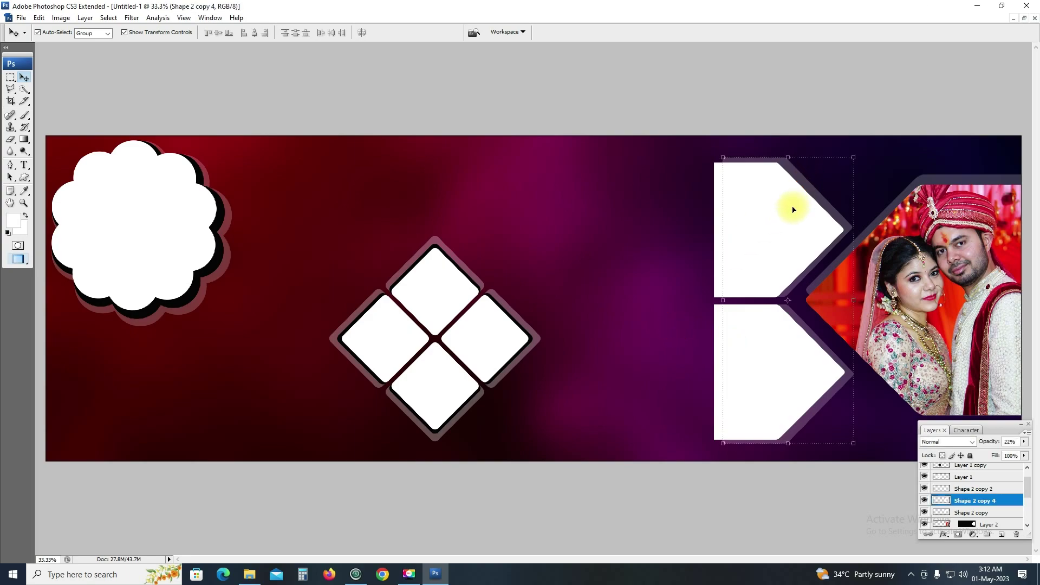
key("ctrl+bracketleft")
key("ctrl+bracketleft")
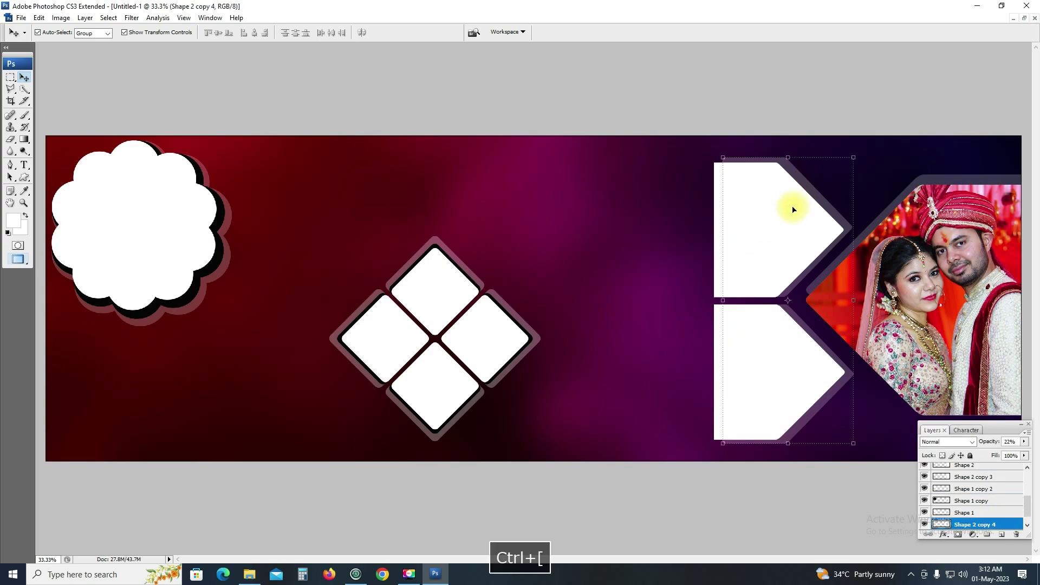
left_click(730, 227)
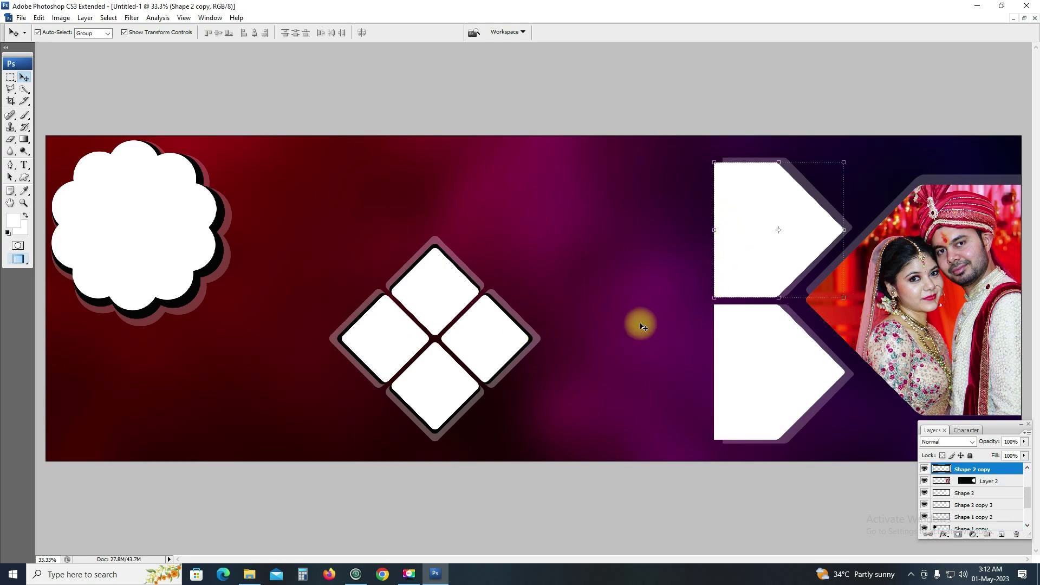
key("alt+Tab")
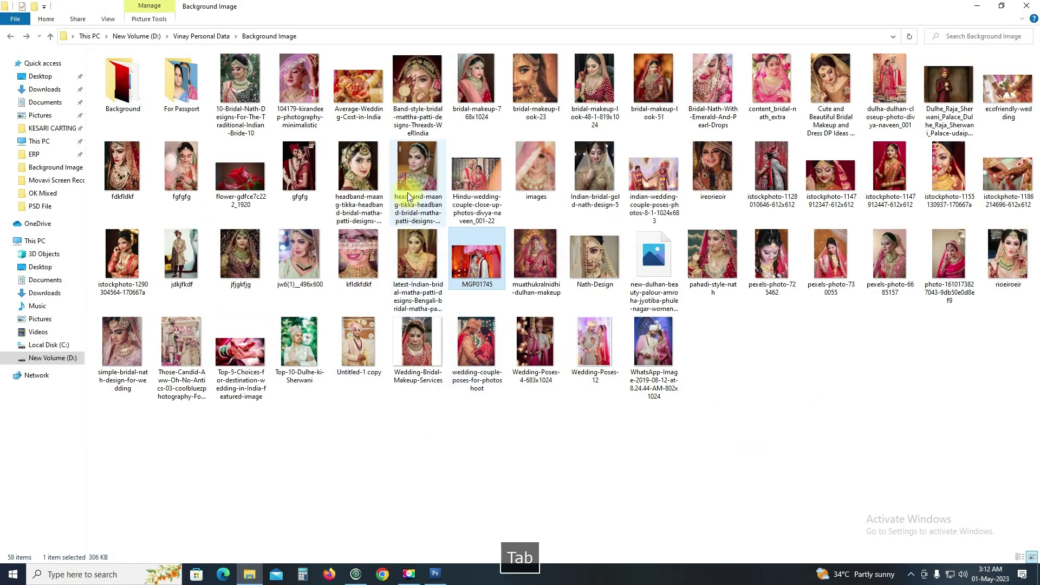
Step: Bring images.jpg into Photoshop, cut its whole contents, and close it unsaved
left_click(537, 187)
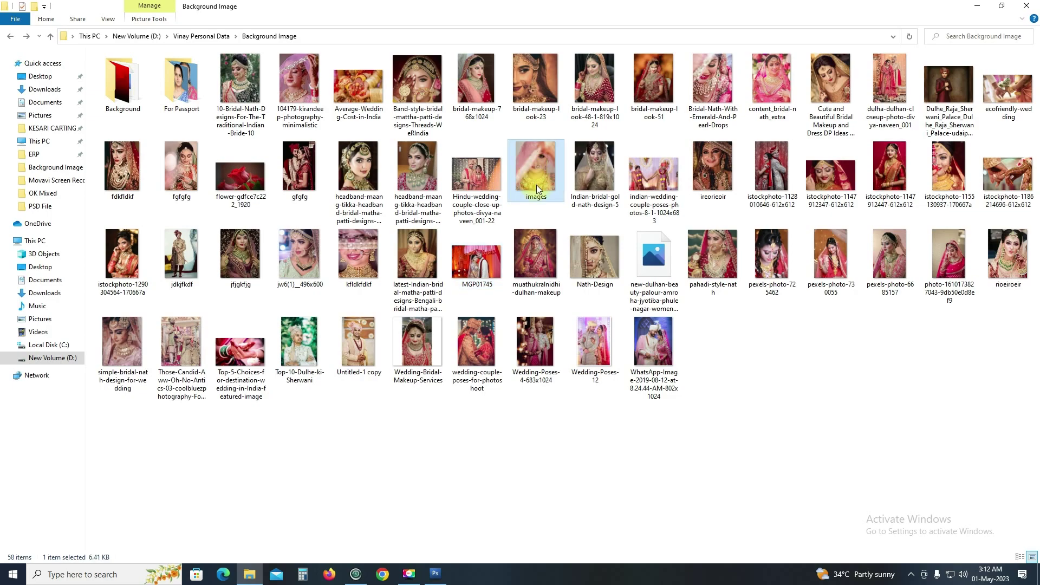
mouse_move(531, 163)
left_mouse_down()
mouse_move(469, 581)
mouse_move(486, 495)
left_mouse_up()
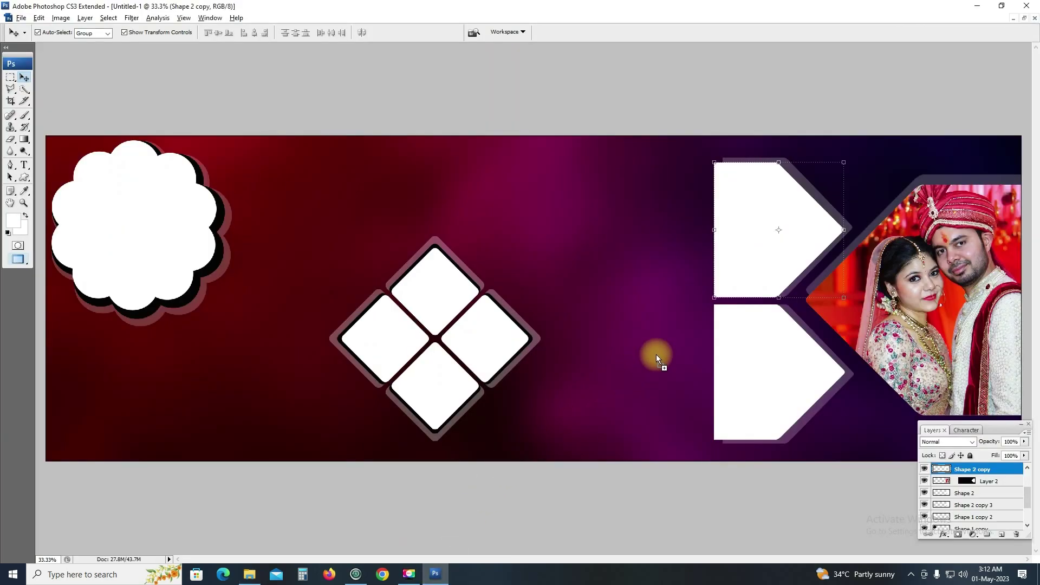
left_click_drag(656, 355, 656, 355)
key("ctrl+a")
key("ctrl+x")
key("ctrl+w")
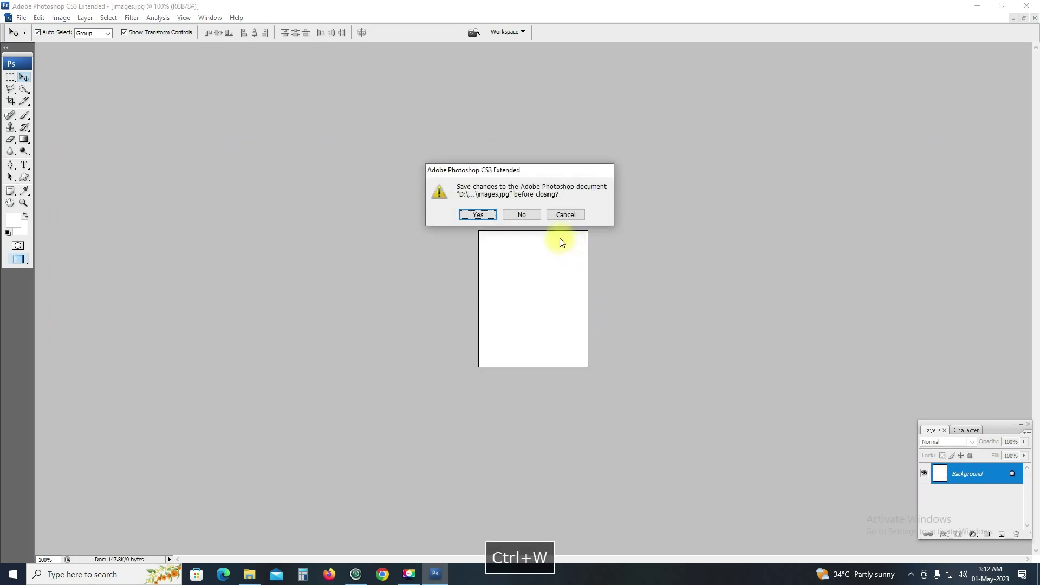
left_click(523, 216)
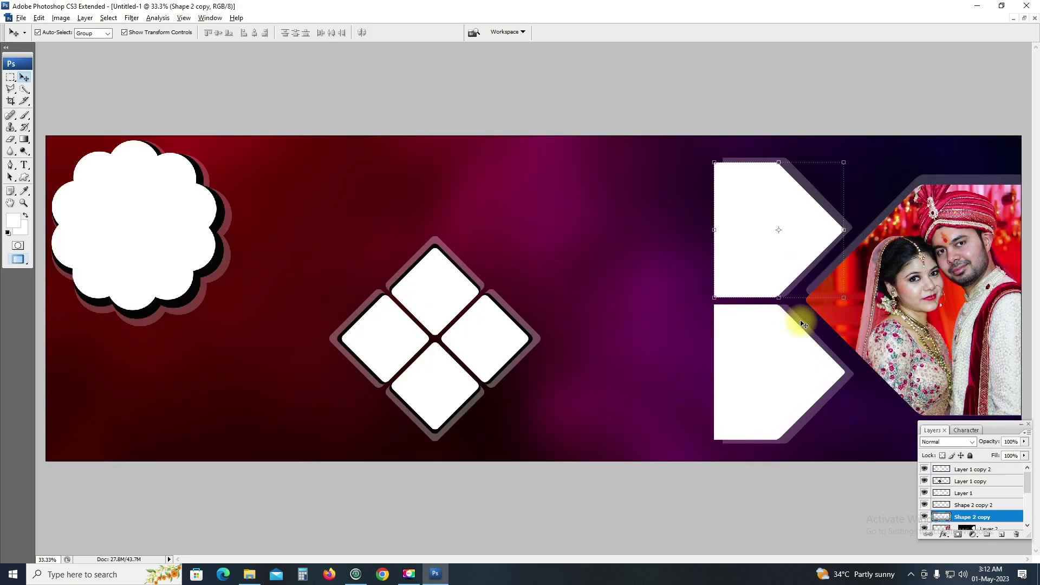
Step: Paste the bride photo into the upper small frame, enlarged and moved down to fill it
left_click(943, 522, "ctrl")
key("ctrl+shift+v")
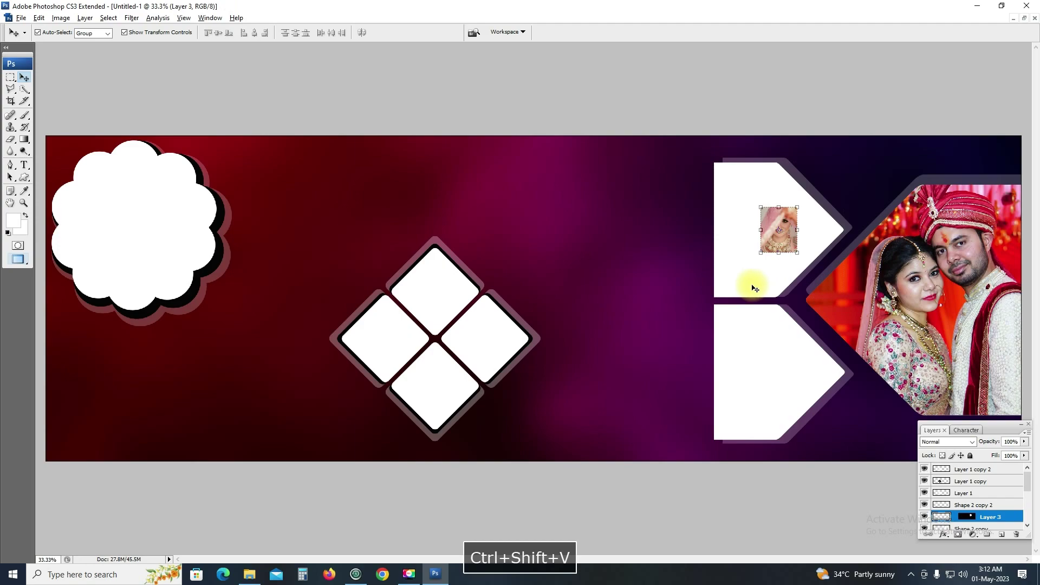
left_click_drag(798, 214, 909, 201)
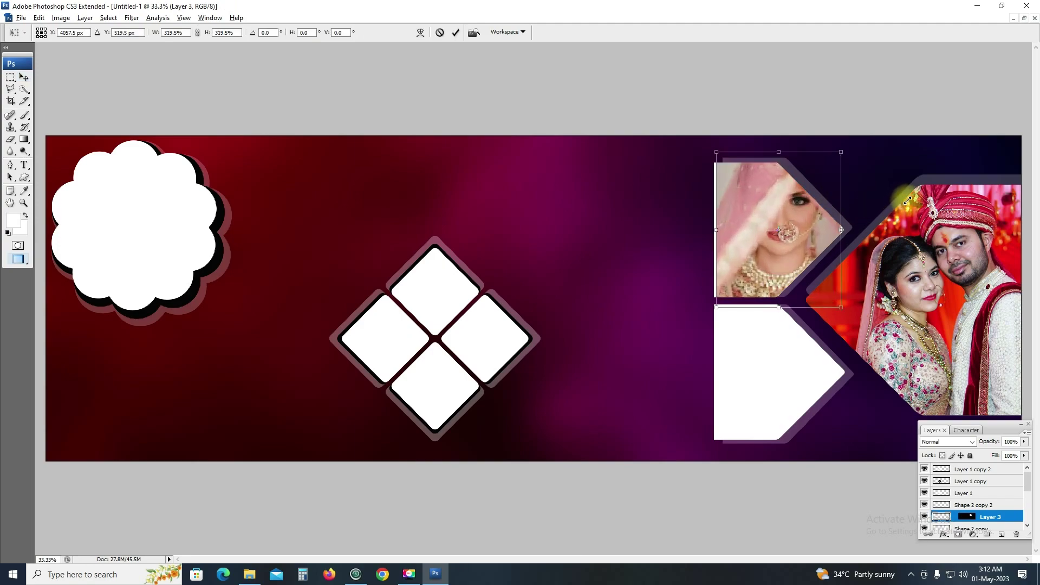
left_click_drag(756, 222, 755, 237)
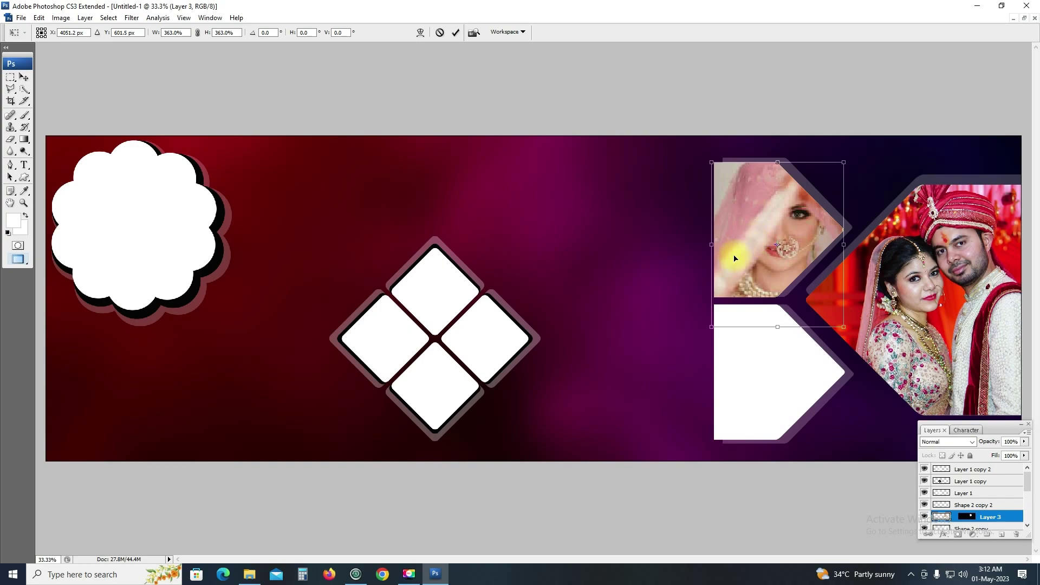
key("Return")
Step: Cut the bridal-makeup-look-48-1-819x1024 photo from its own file and close it unsaved
left_click(750, 381)
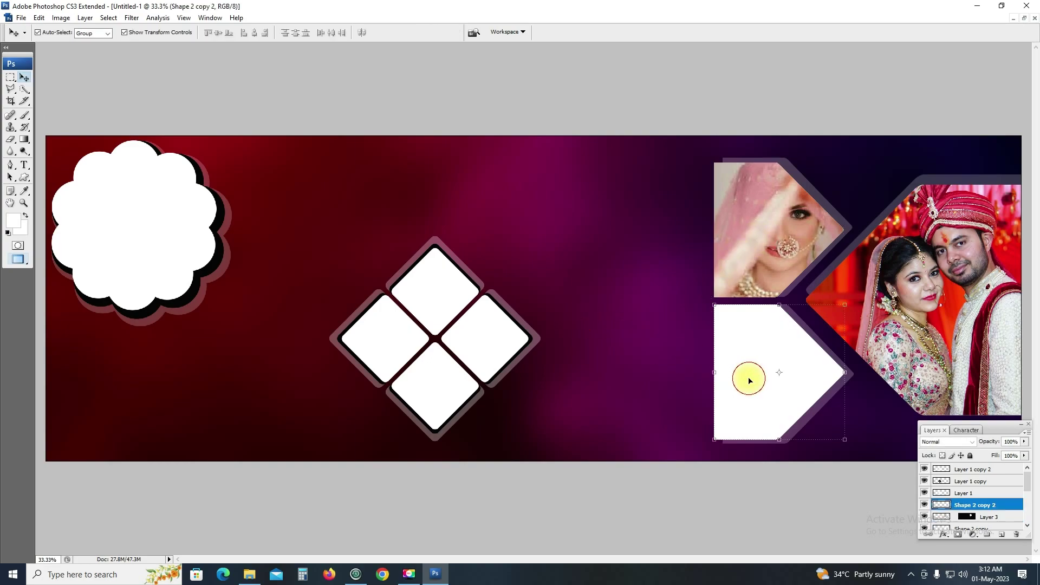
key("alt+Tab")
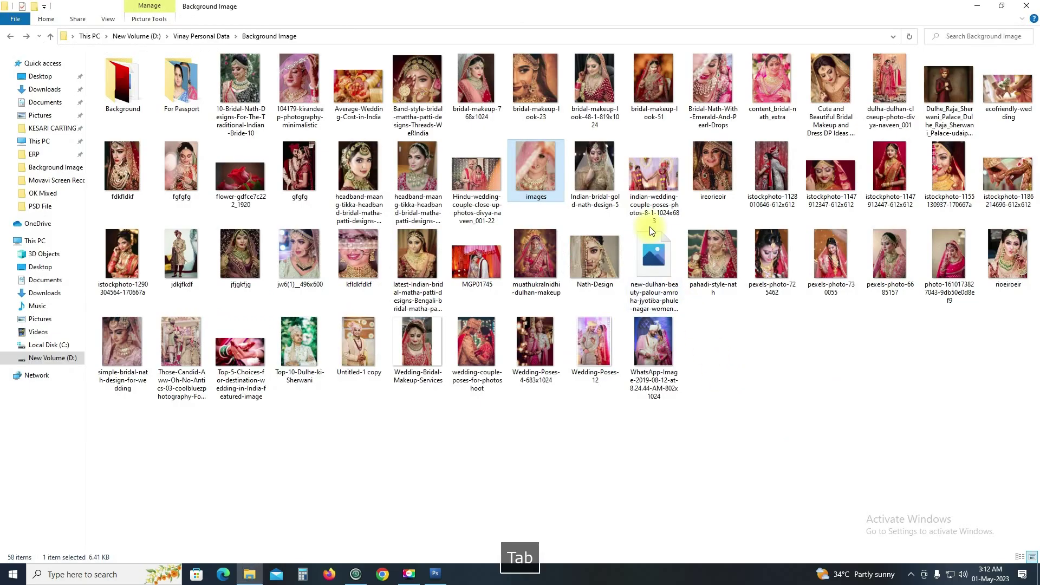
left_click(490, 80)
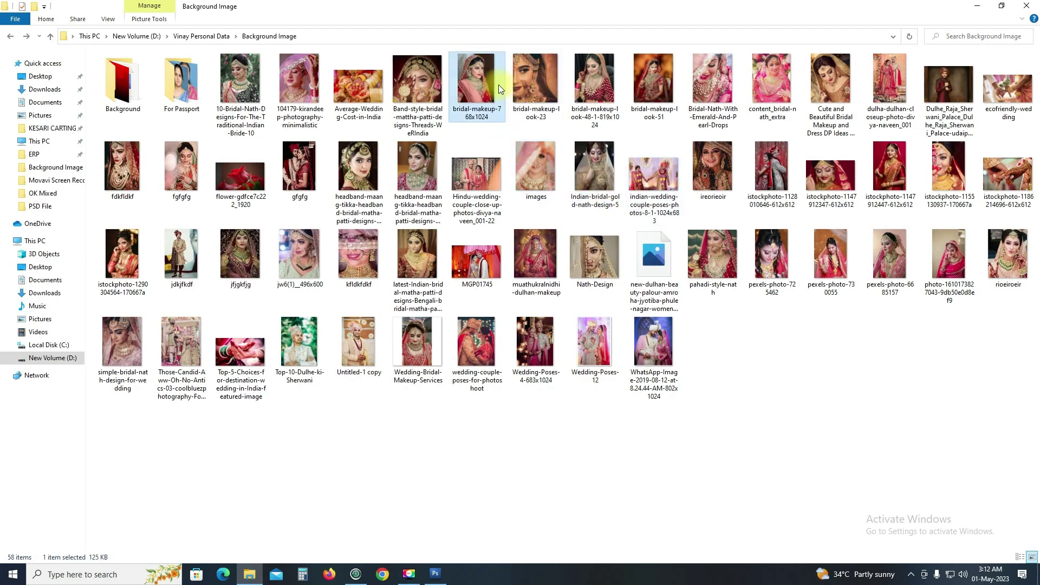
left_click(591, 80)
left_click_drag(600, 154, 505, 397)
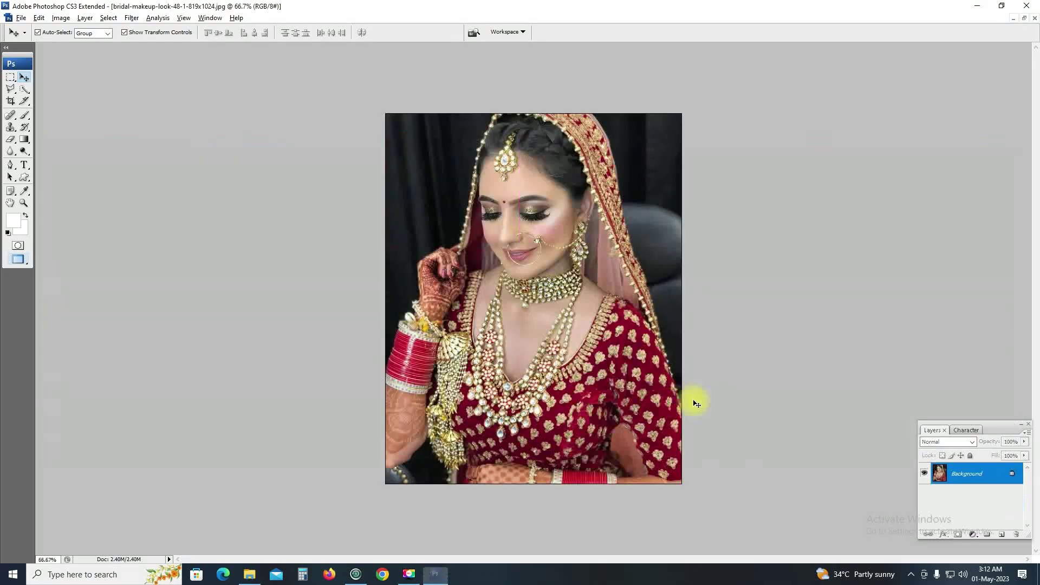
key("ctrl+x")
key("ctrl+w")
left_click(517, 220)
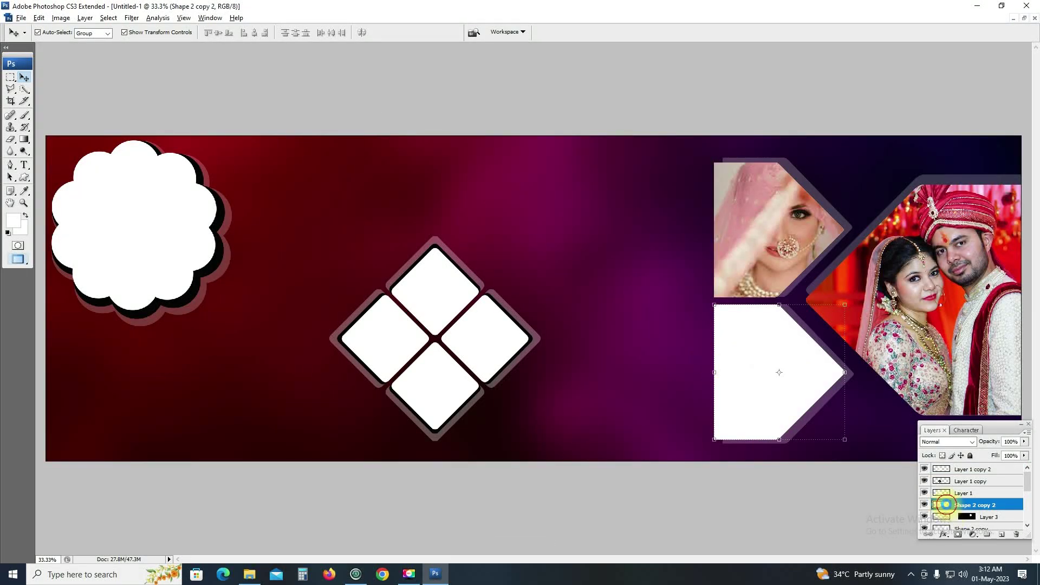
Step: Paste the bridal photo into the lower small frame, scaled to about 88% and repositioned
key("ctrl+shift+v")
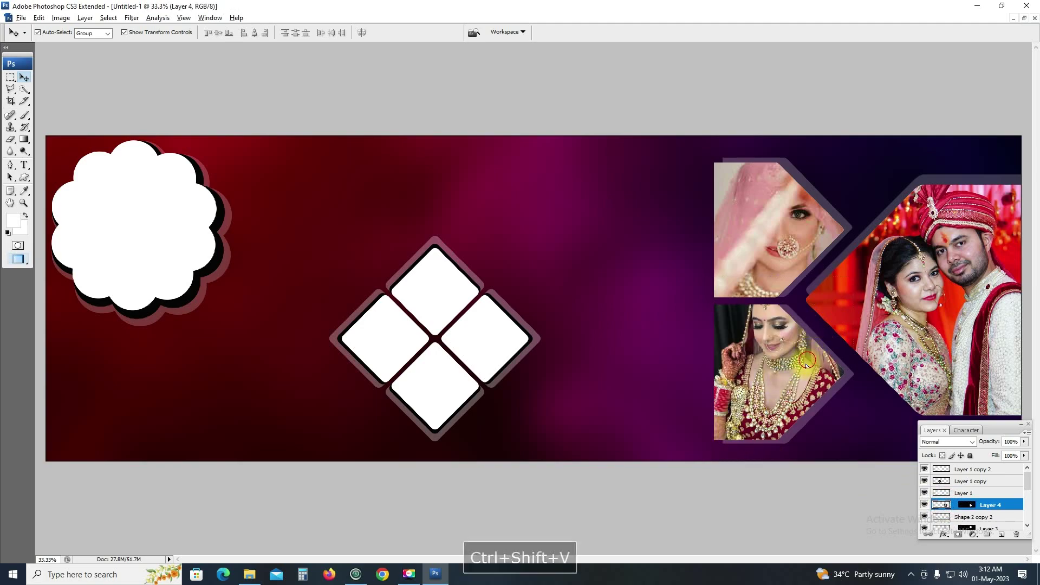
left_click_drag(807, 365, 801, 388)
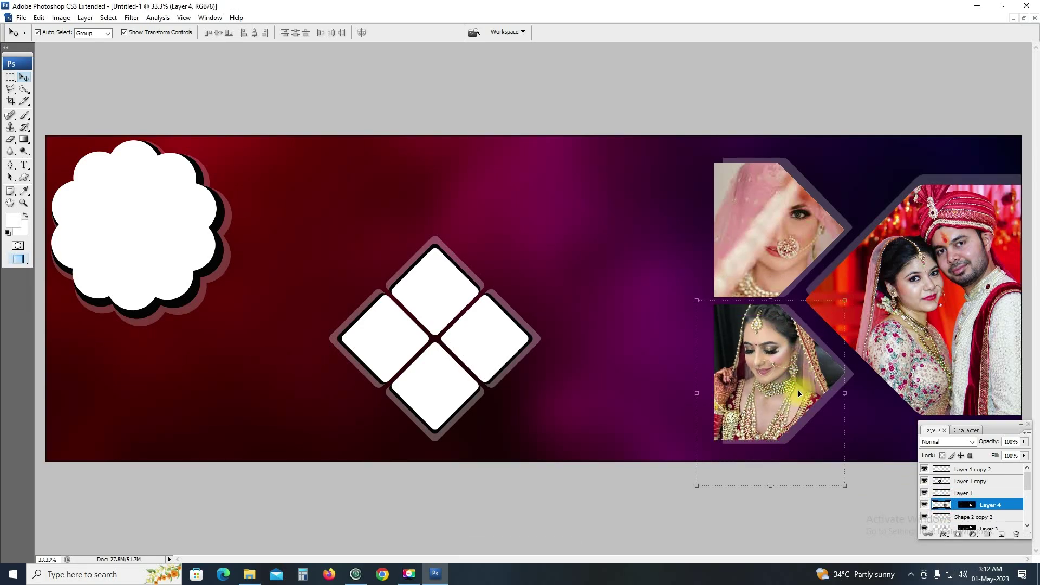
left_click_drag(697, 487, 715, 464)
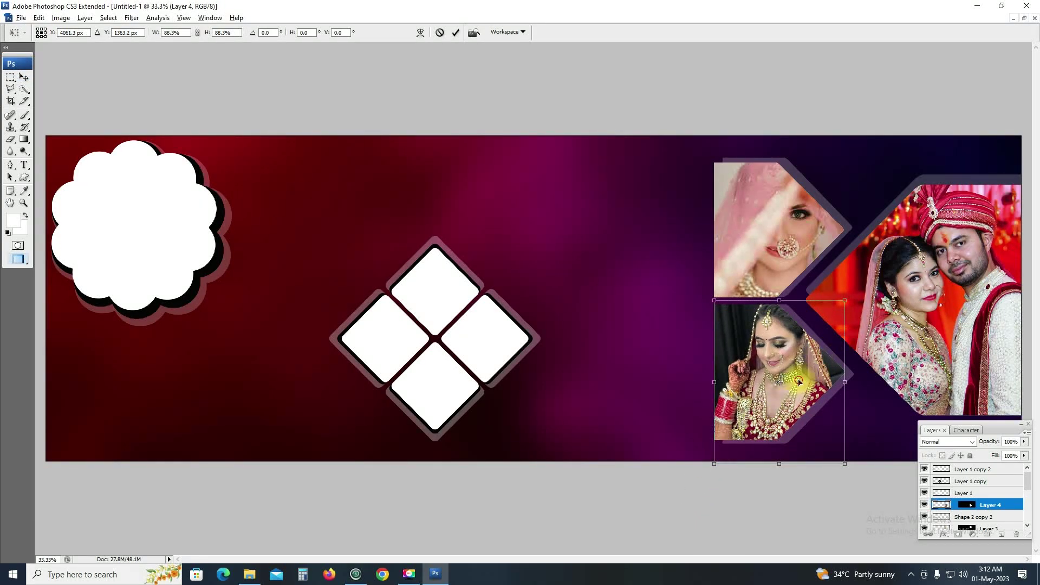
mouse_move(800, 381)
left_mouse_down()
mouse_move(792, 386)
mouse_move(801, 386)
left_mouse_up()
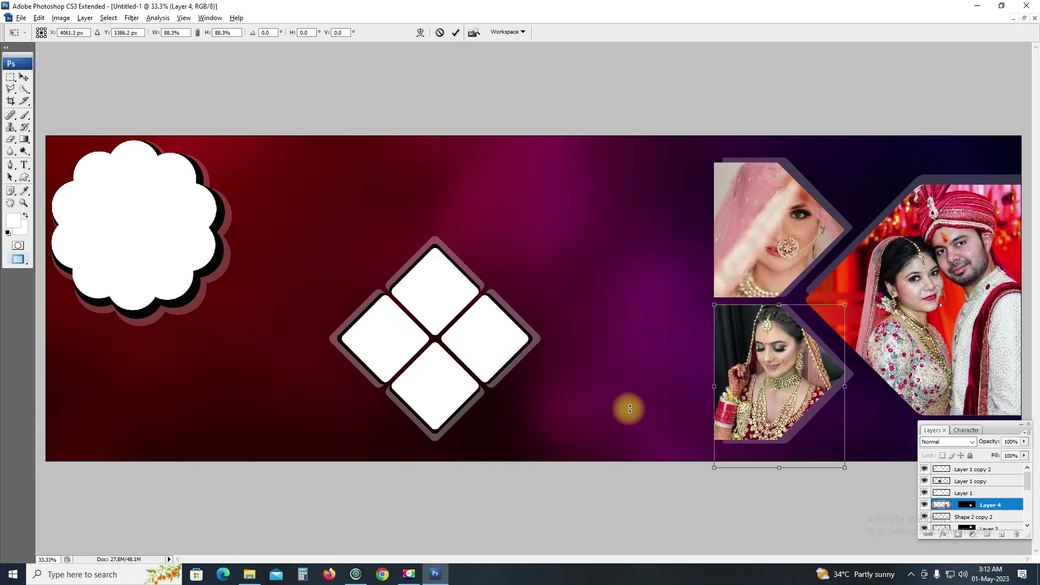
key("Return")
Step: Cut the muathukralnidhi-dulhan-makeup bride photo from its own file and close it unsaved
left_click(165, 226)
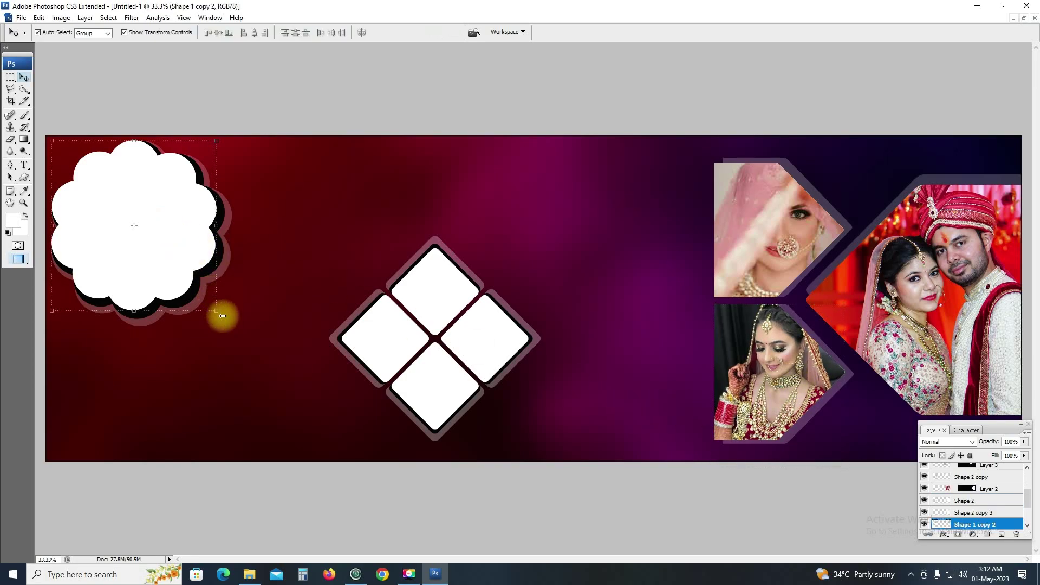
key("alt+Tab")
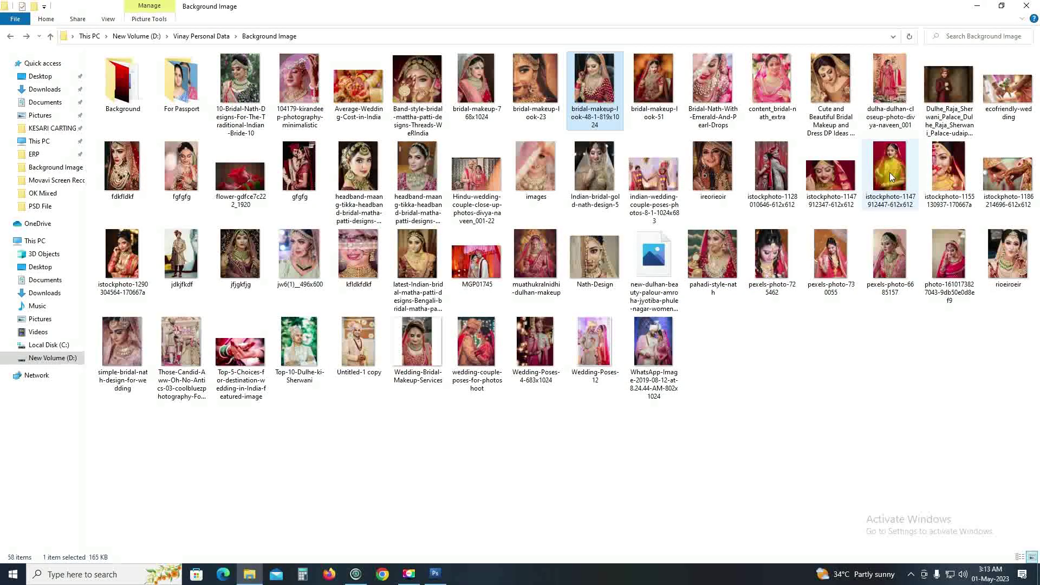
left_click(544, 251)
mouse_move(544, 249)
left_mouse_down()
mouse_move(435, 465)
mouse_move(443, 575)
mouse_move(439, 524)
left_mouse_up()
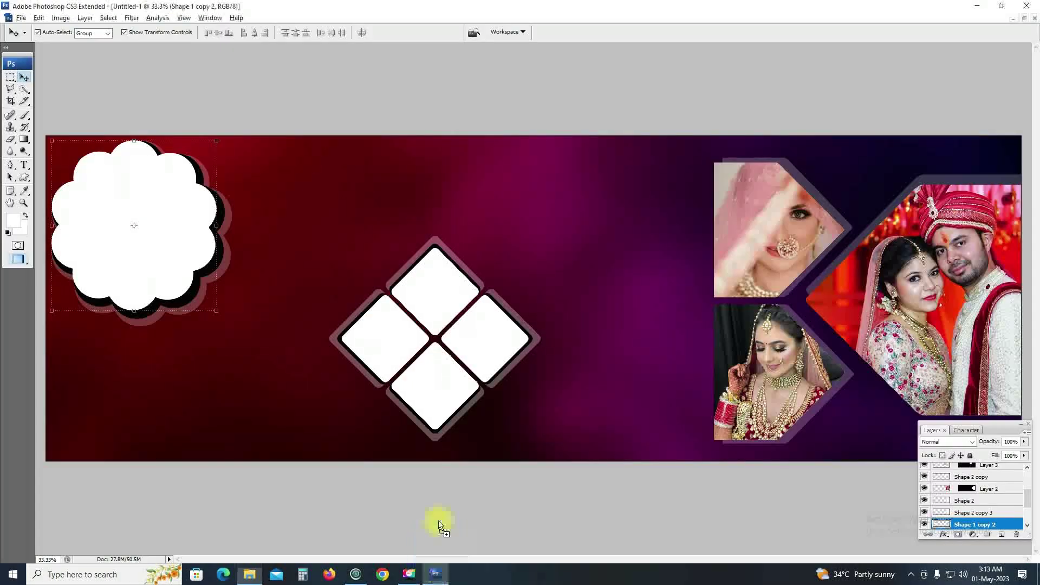
left_click_drag(425, 374, 425, 374)
key("ctrl+a")
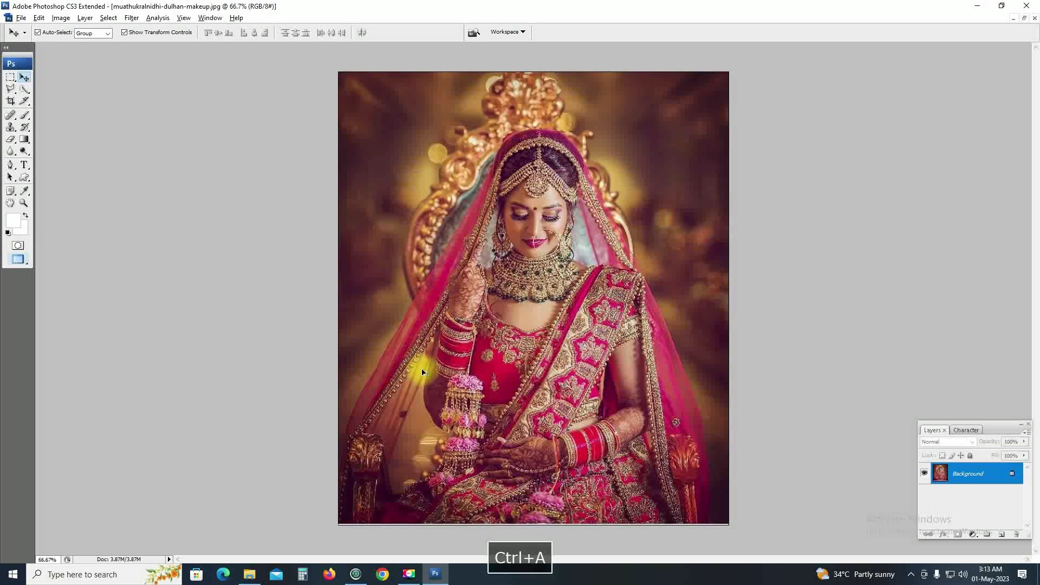
key("ctrl+x")
key("ctrl+w")
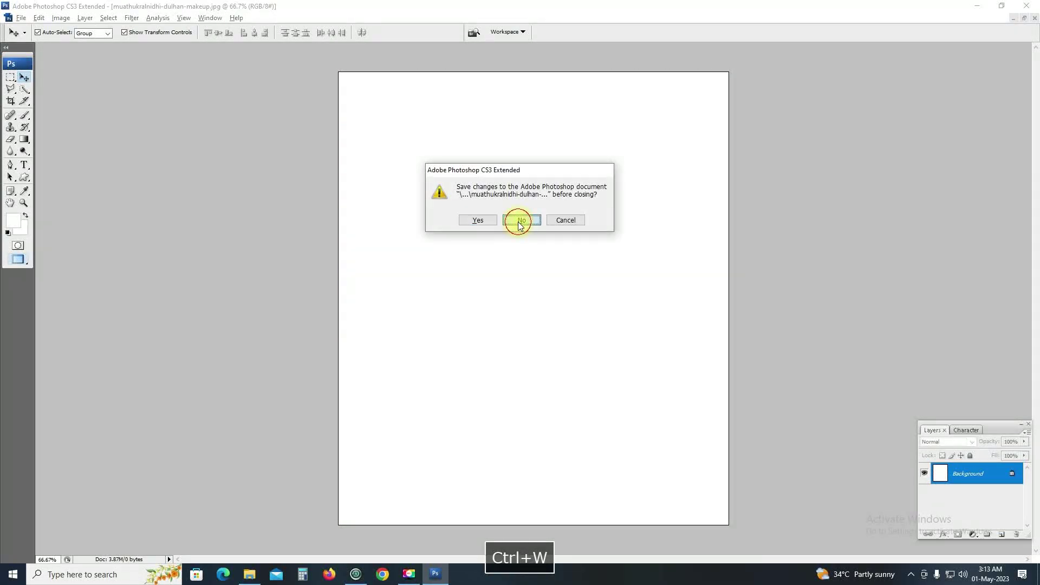
left_click(520, 220)
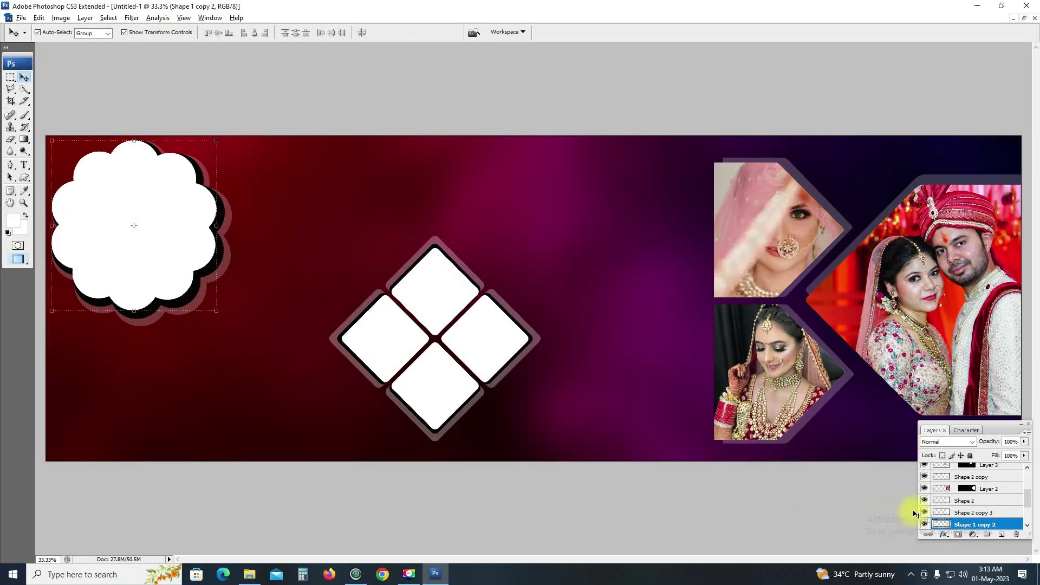
Step: Paste the bride photo into the scalloped frame, shrunk to about 89%
left_click(942, 525, "ctrl")
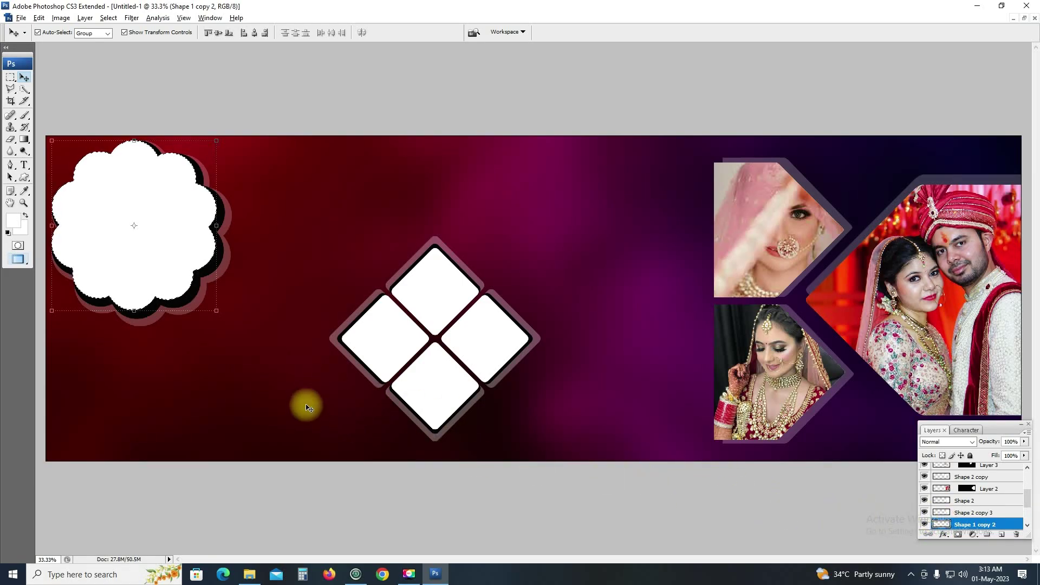
key("ctrl+shift+v")
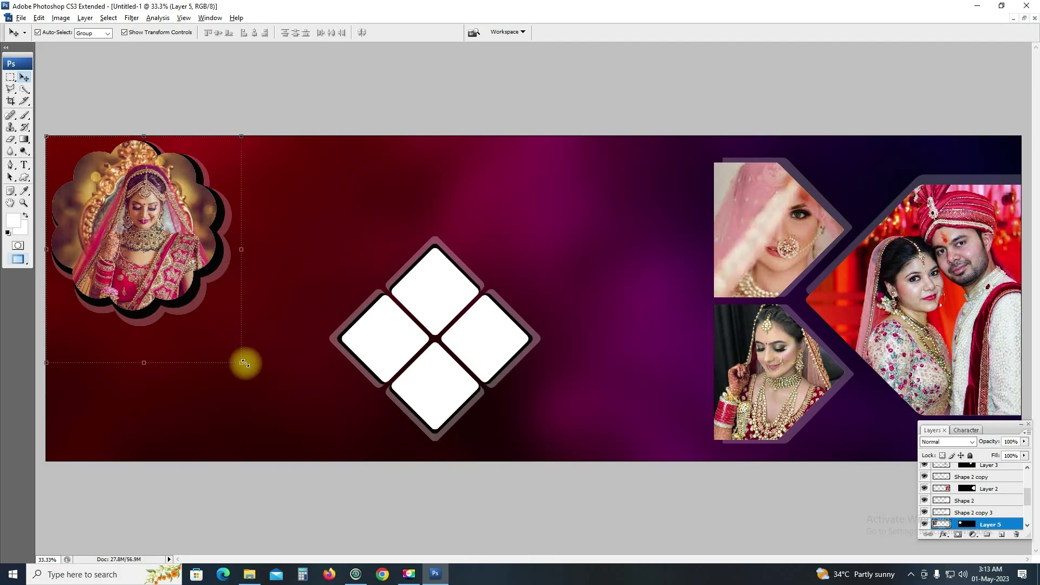
left_click_drag(243, 363, 224, 339)
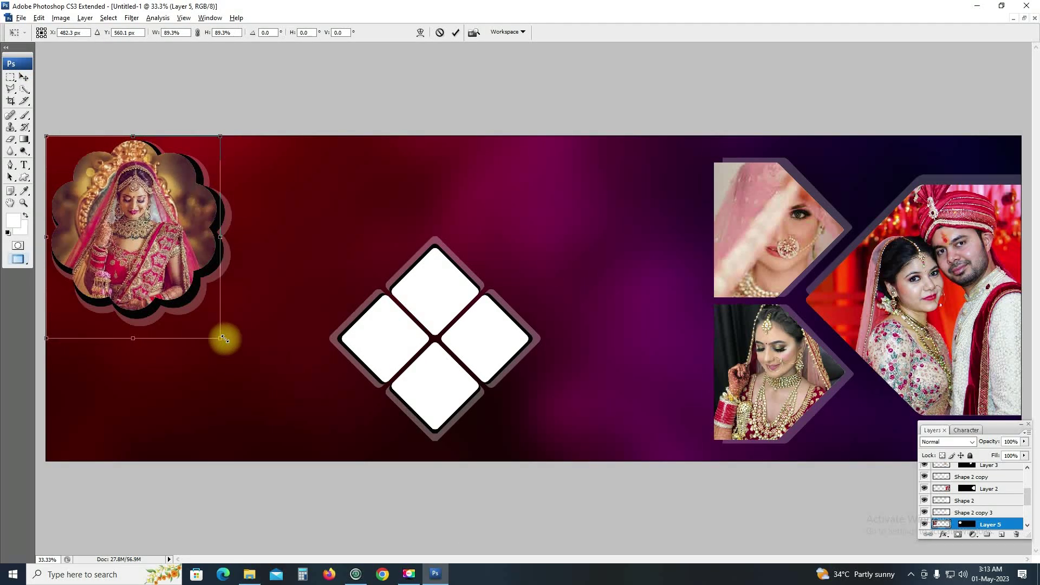
key("Return")
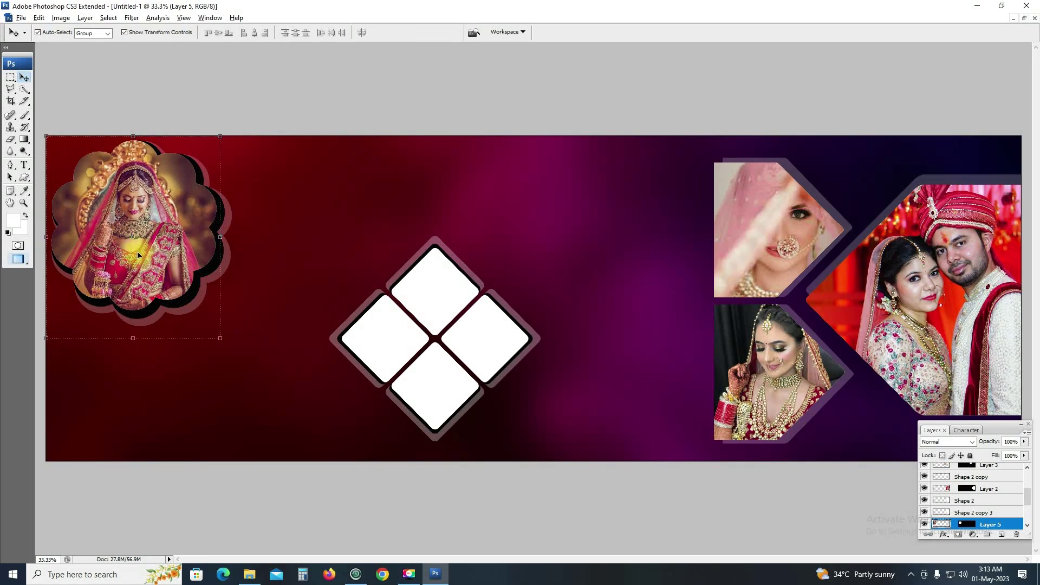
Step: Brighten the bride photo's midtones with Curves and tilt it slightly
key("ctrl+m")
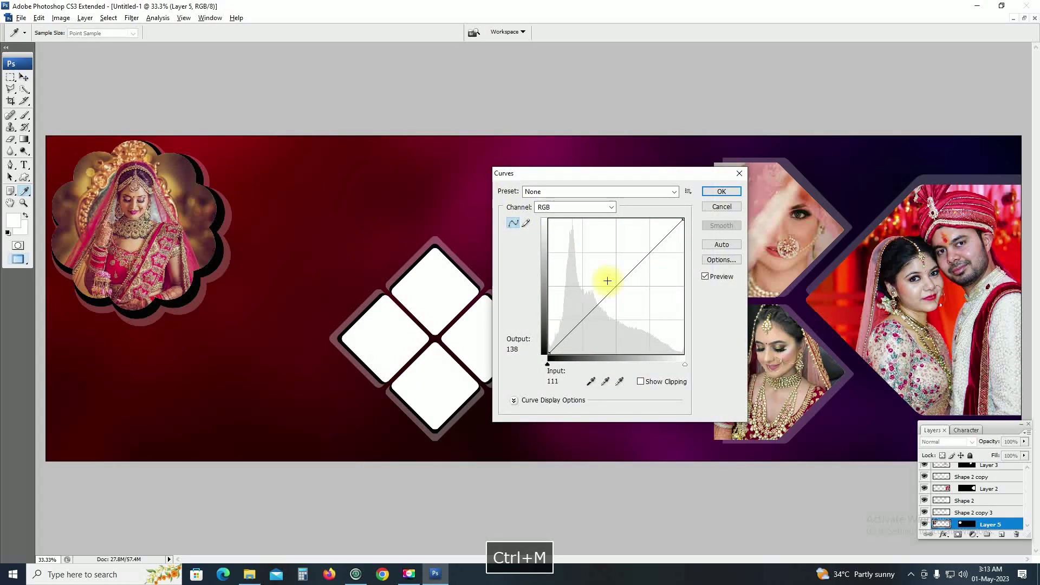
left_click_drag(607, 280, 602, 279)
key("Return")
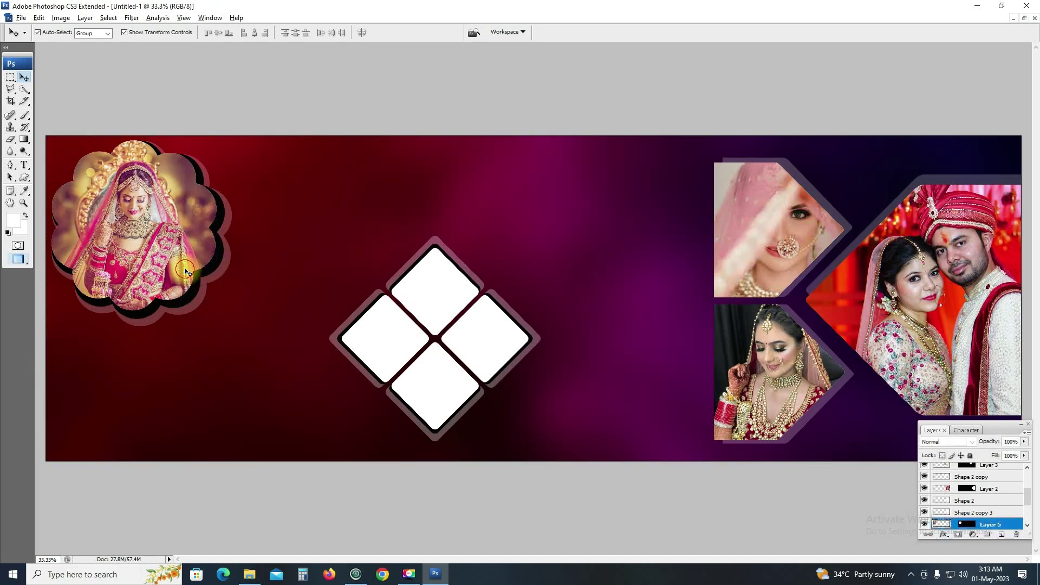
key("ctrl+t")
left_click_drag(234, 355, 284, 360)
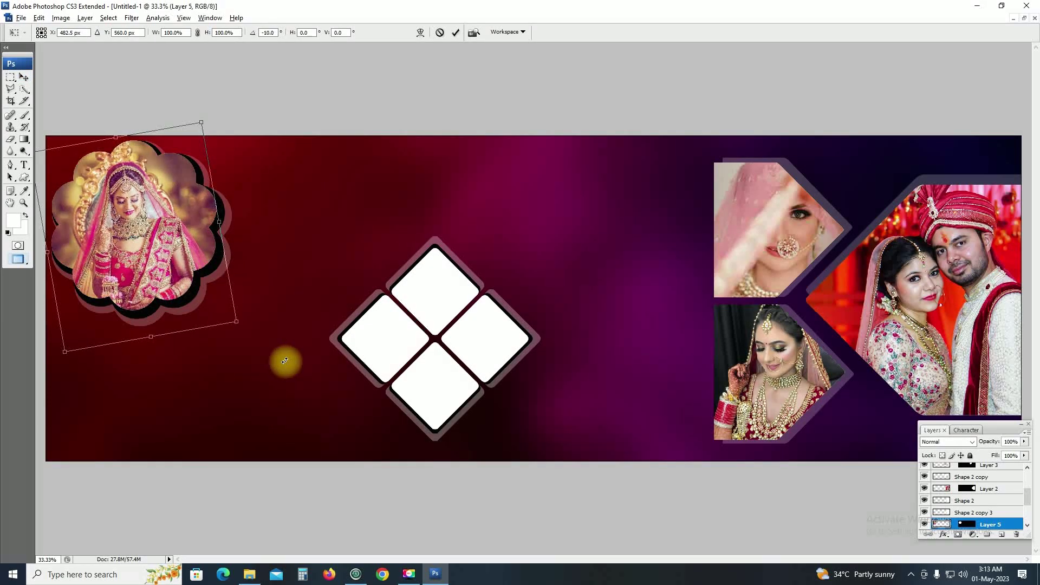
key("Return")
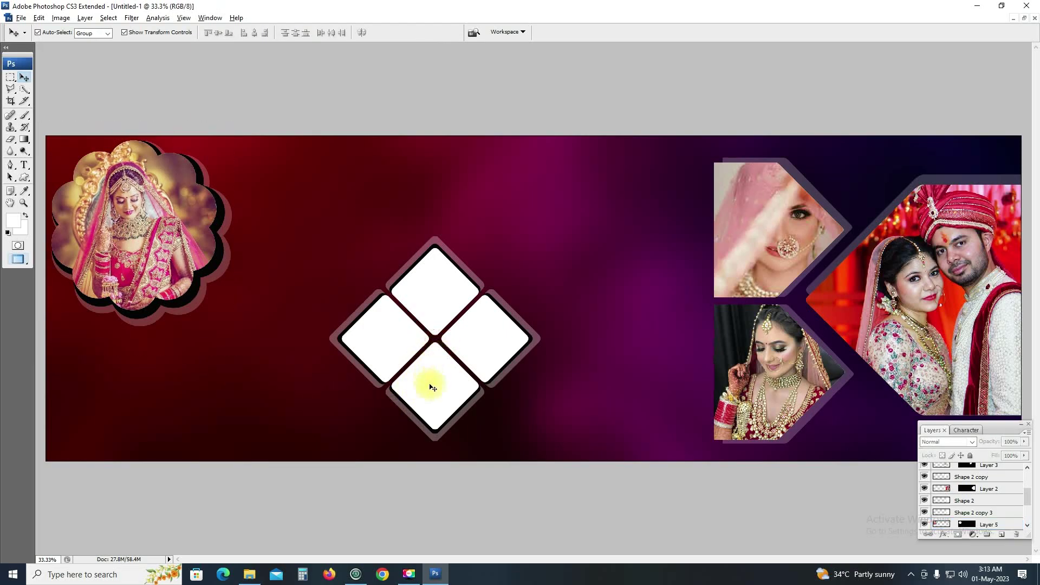
Step: Cut the rioeiroeir close-up bride photo from its own file and close it unsaved
left_click(443, 403)
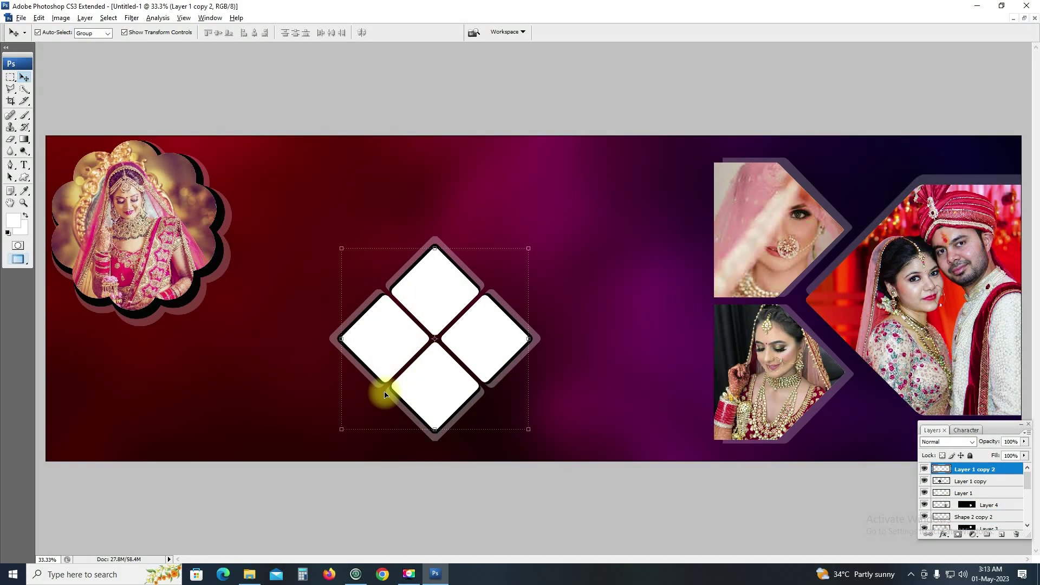
key("alt+Tab")
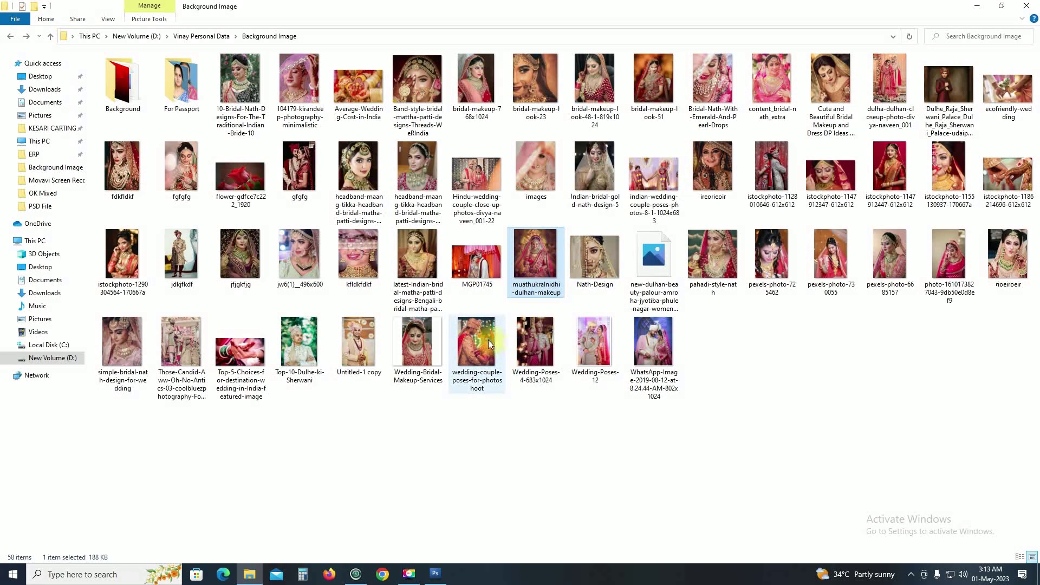
mouse_move(999, 264)
left_mouse_down()
mouse_move(917, 356)
mouse_move(433, 429)
left_mouse_up()
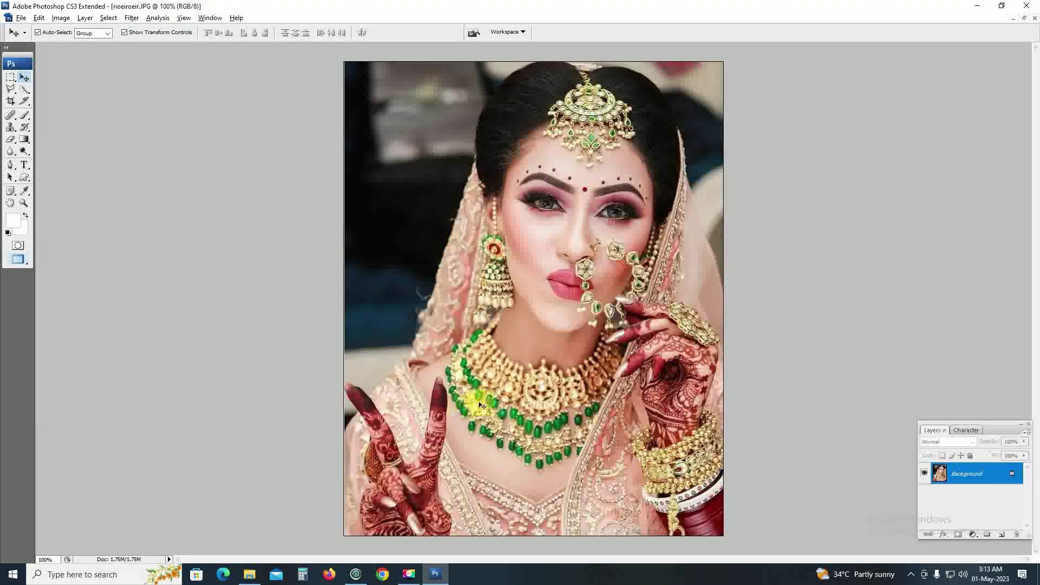
key("ctrl+a")
key("ctrl+x")
key("ctrl+w")
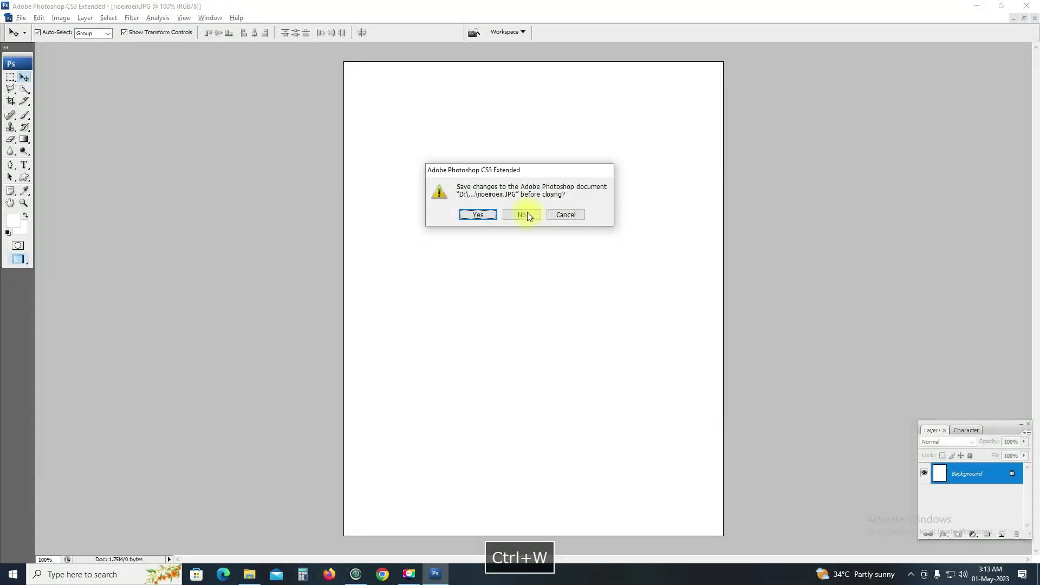
left_click(524, 213)
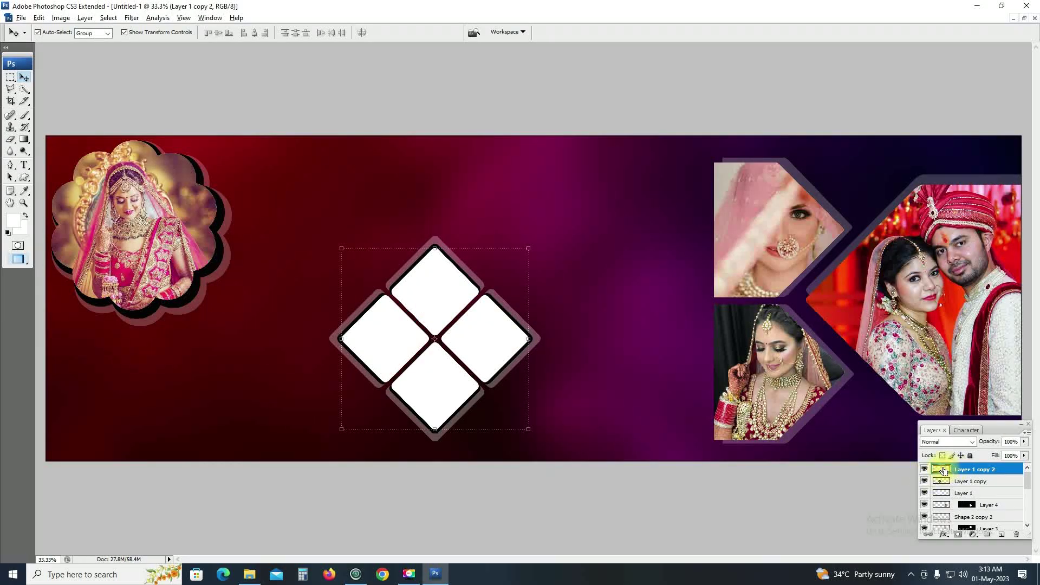
Step: Paste the bride close-up into the four diamond frames, enlarged with her face lowered
left_click(943, 471, "ctrl")
key("ctrl+shift+v")
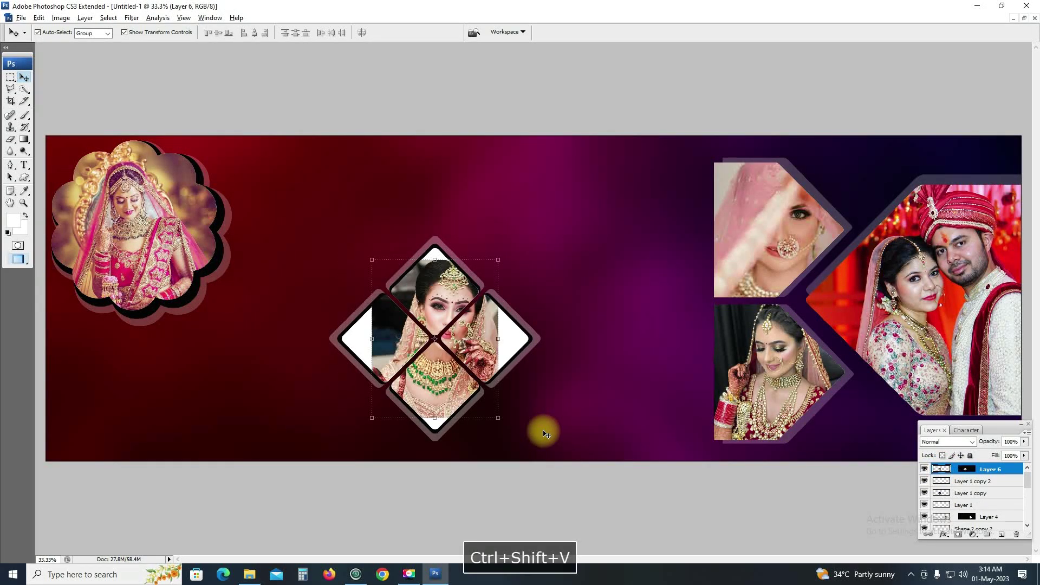
key("ctrl+t")
left_click_drag(498, 260, 562, 249)
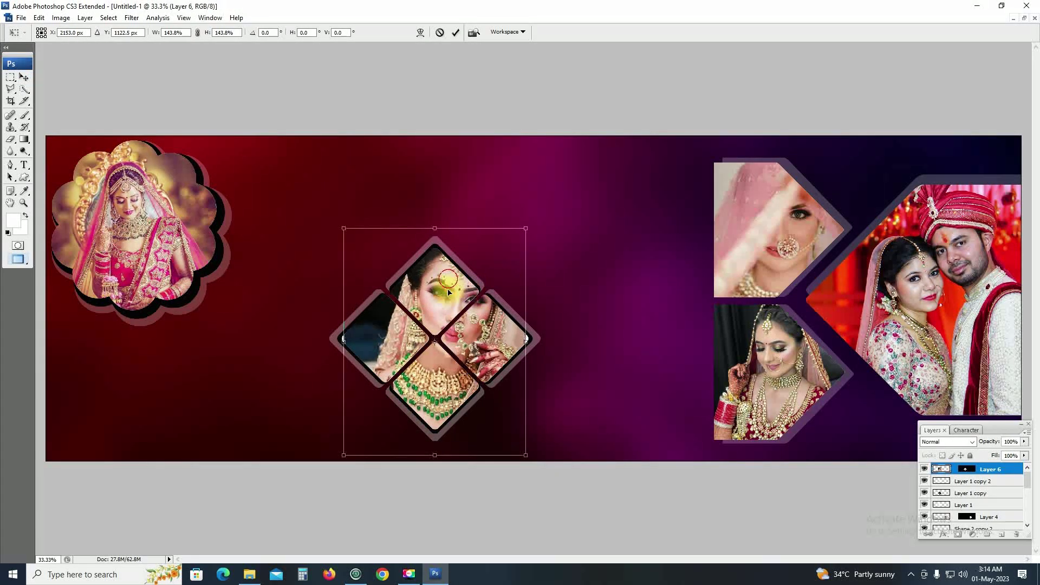
left_click_drag(448, 282, 448, 292)
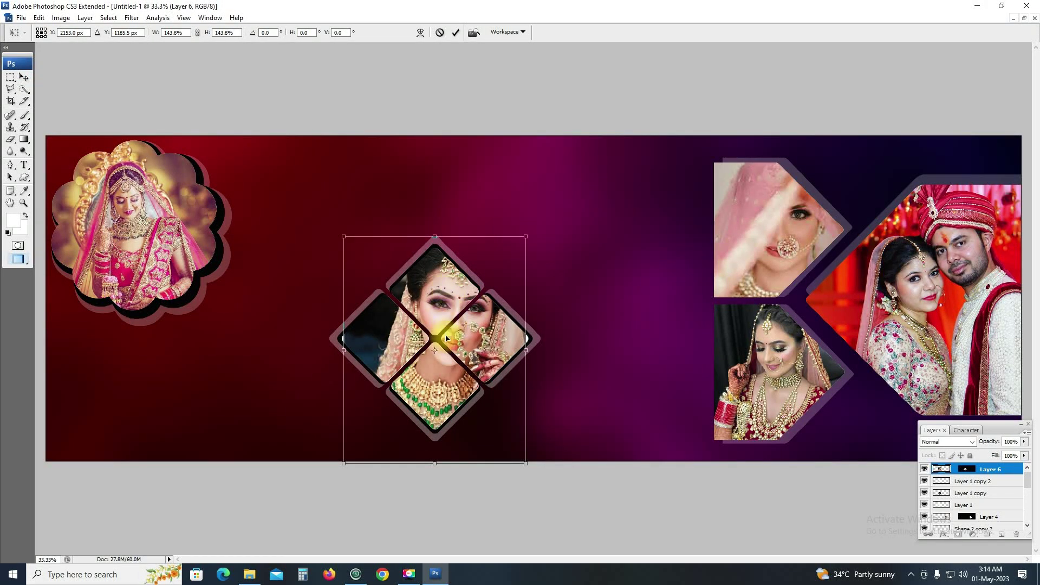
key("Return")
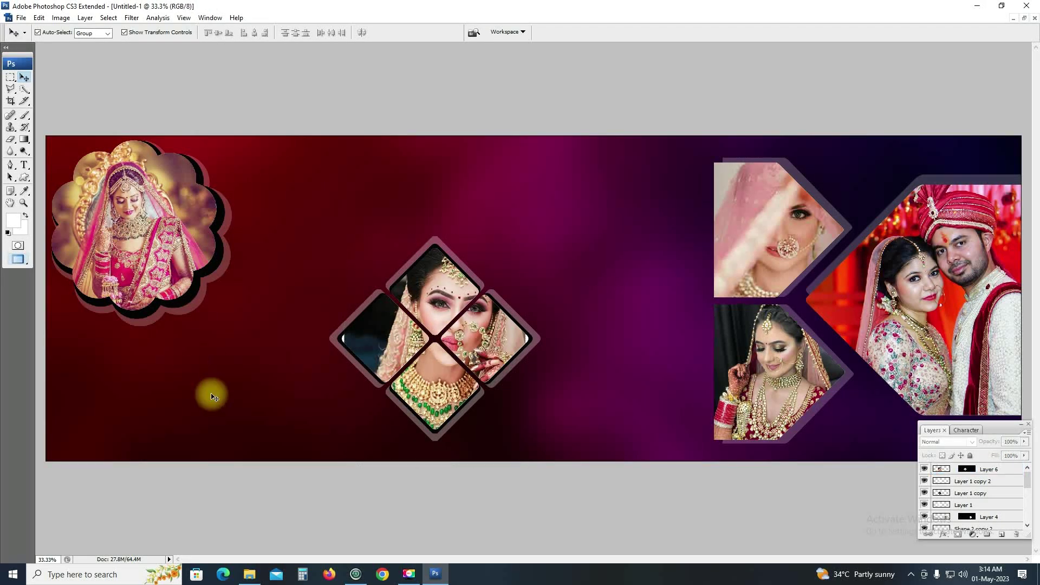
Step: Bring the embracing-couple photo into Photoshop and cut its whole contents
key("alt+Tab")
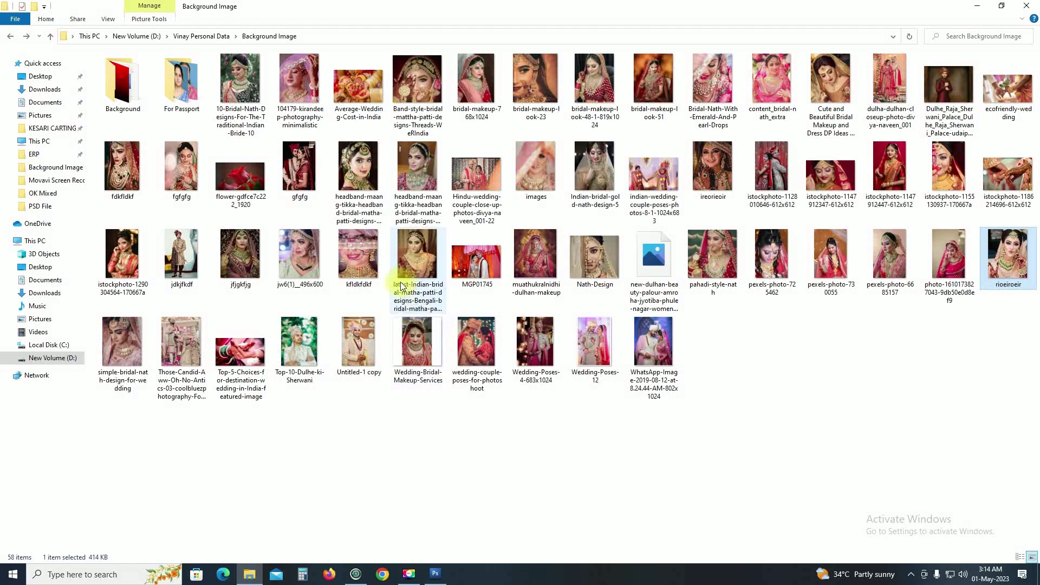
mouse_move(476, 347)
left_mouse_down()
mouse_move(424, 495)
mouse_move(443, 394)
left_mouse_up()
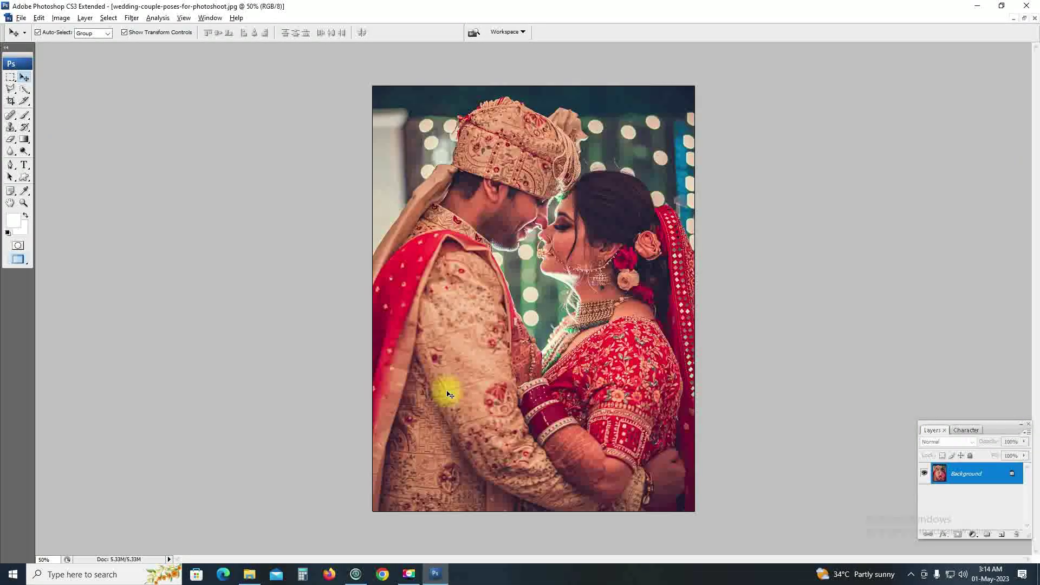
key("ctrl+a")
key("ctrl+x")
key("ctrl+w")
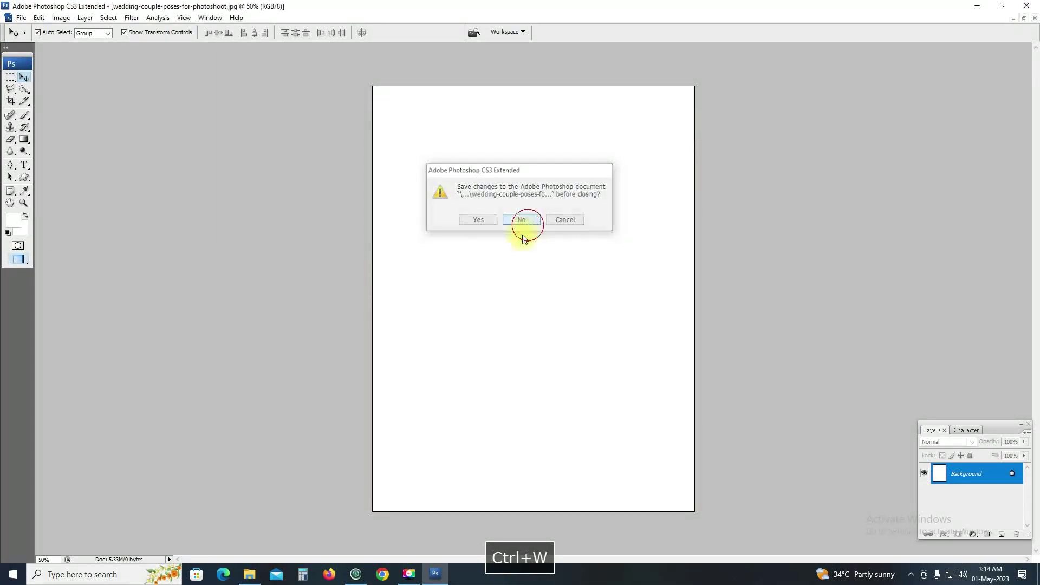
Step: Paste the couple photo into the spread behind the diamond frames, shifted right
left_click(521, 220)
key("ctrl+v")
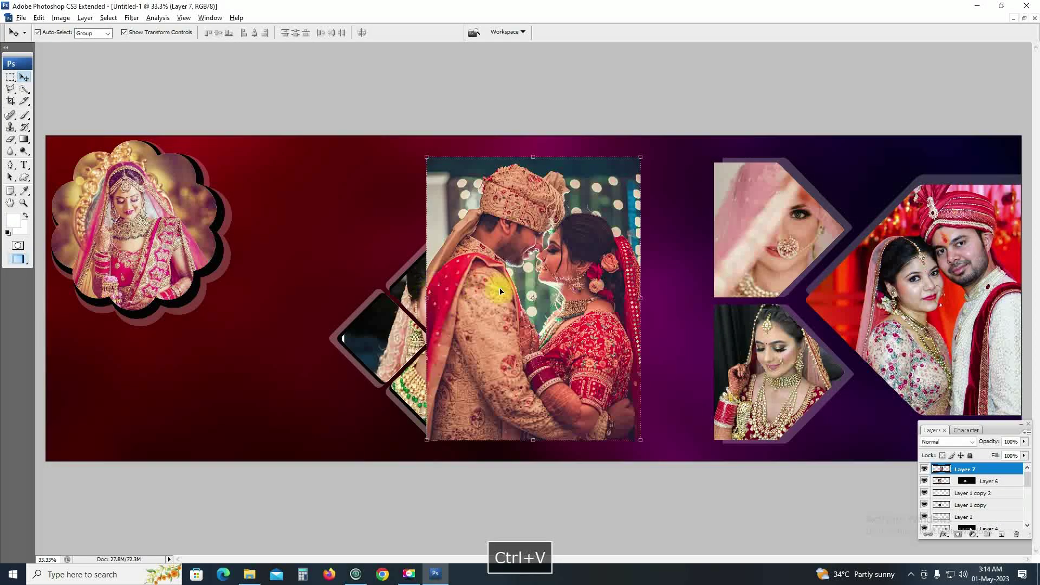
key("ctrl+bracketleft")
key("ctrl+bracketleft")
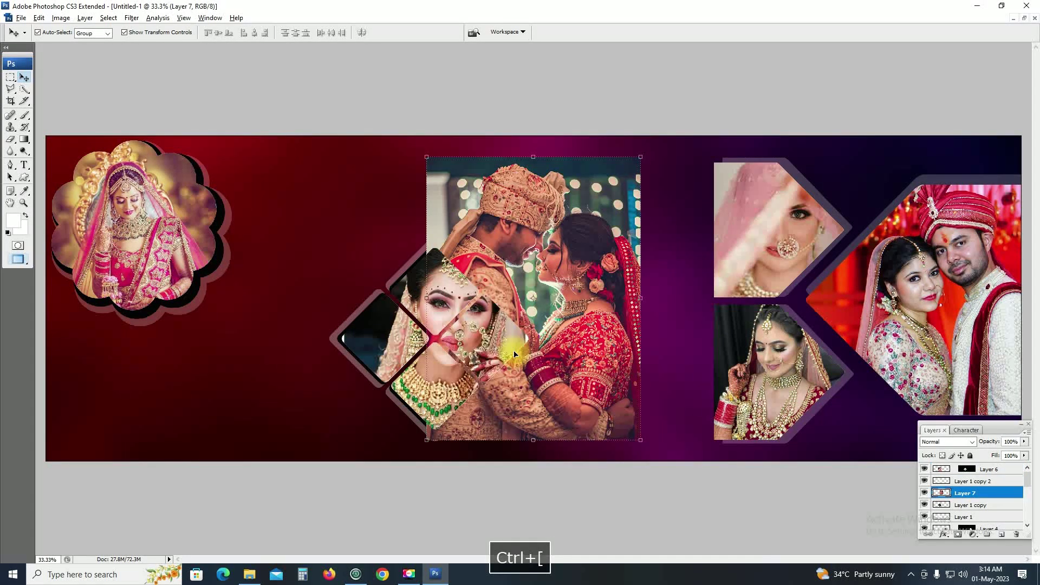
key("ctrl+bracketleft")
key("ctrl+bracketleft")
key("ctrl+bracketleft")
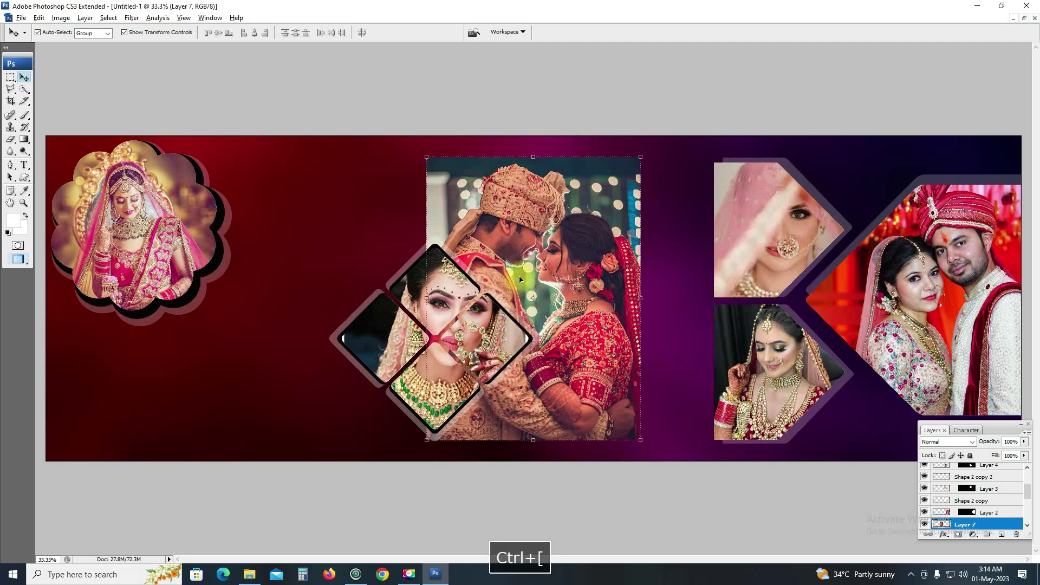
left_click_drag(520, 280, 611, 263)
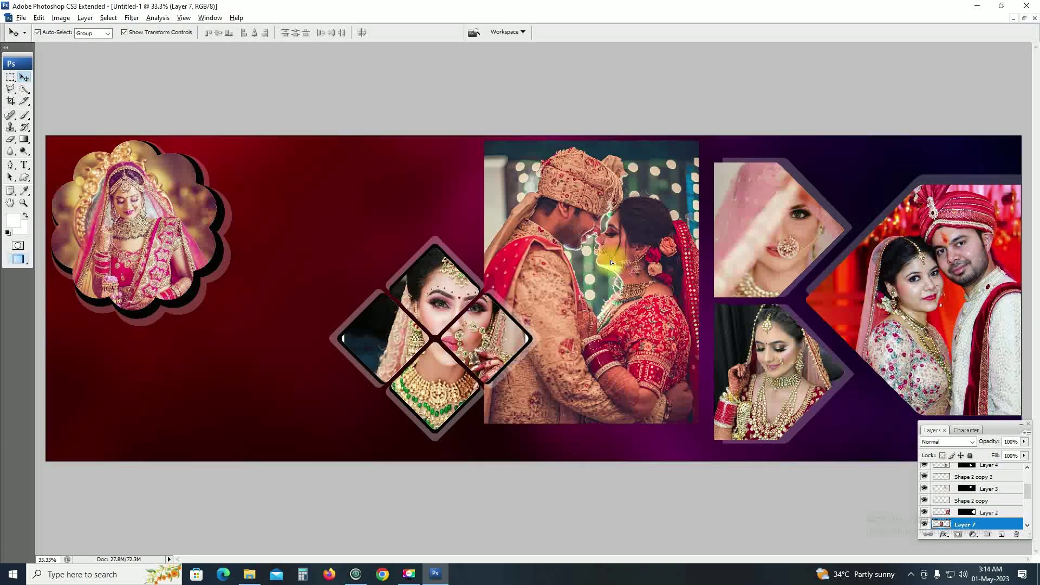
Step: Soft-erase the couple photo's top and left edges and lower its opacity to 30%
key("e")
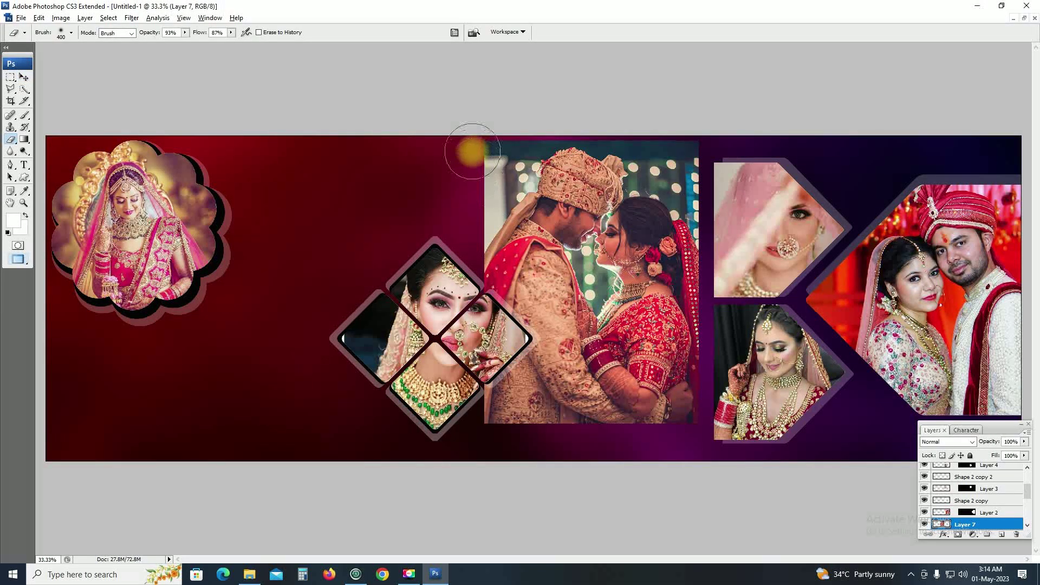
left_click_drag(489, 150, 477, 332)
mouse_move(493, 150)
left_mouse_down()
mouse_move(630, 134)
mouse_move(720, 331)
mouse_move(467, 429)
mouse_move(685, 418)
mouse_move(488, 418)
mouse_move(509, 382)
mouse_move(519, 413)
mouse_move(650, 417)
mouse_move(538, 385)
mouse_move(632, 414)
mouse_move(588, 407)
left_mouse_up()
key("v")
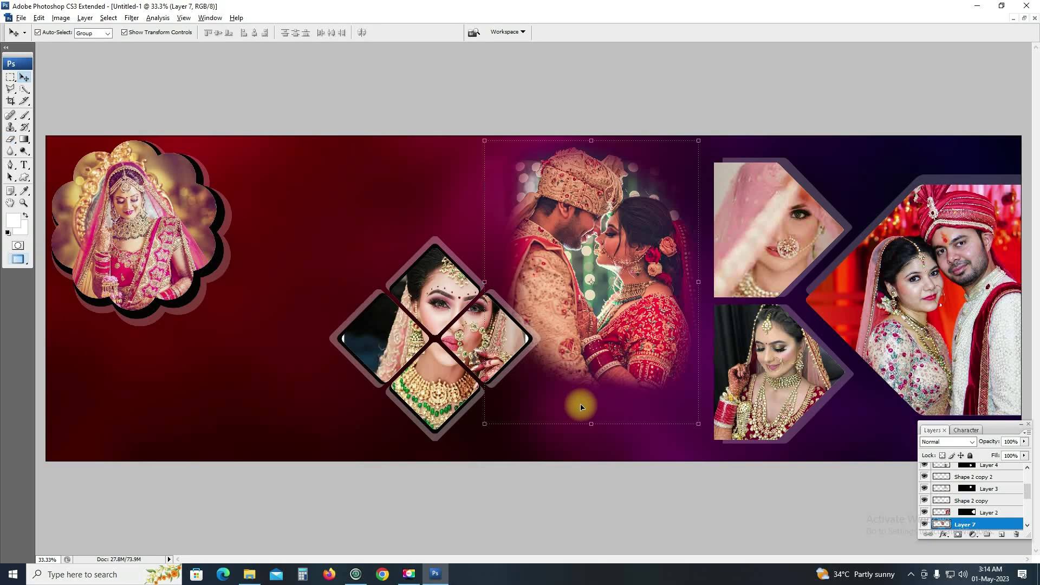
key("3")
left_click_drag(706, 308, 732, 254)
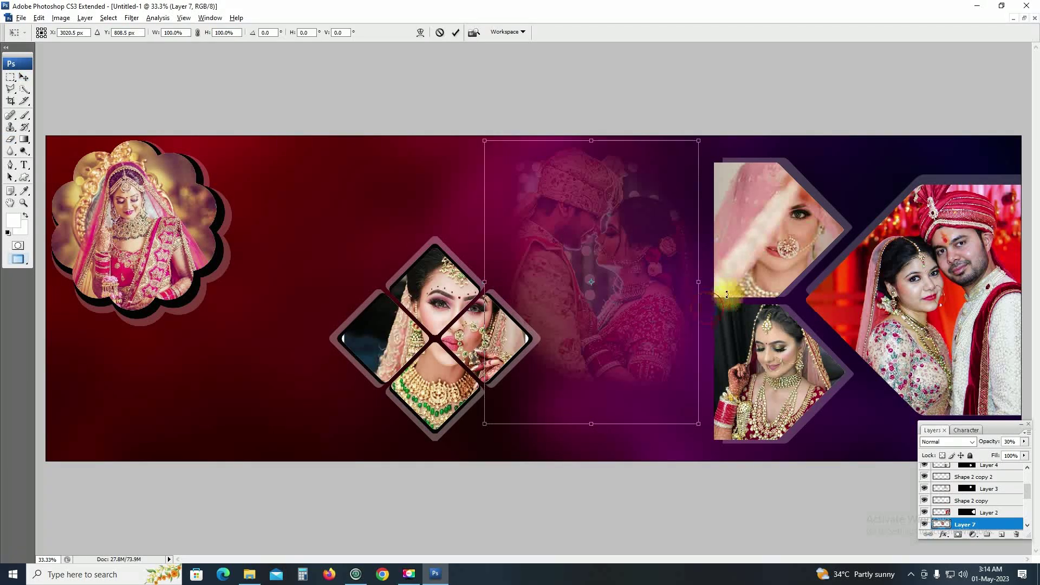
key("Return")
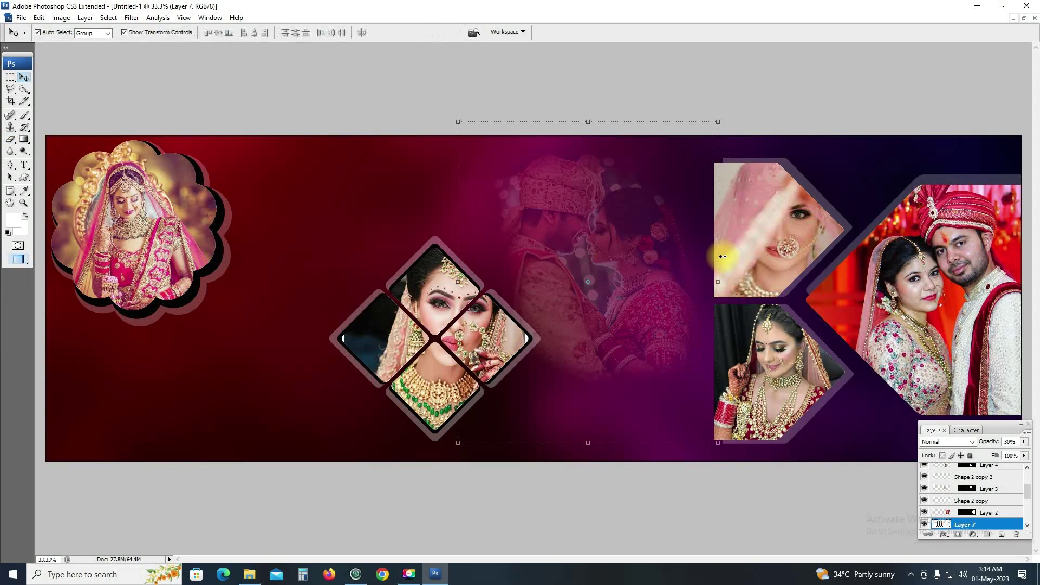
Step: Desaturate the couple photo to saturation -100, then enlarge and tilt it slightly
key("ctrl+u")
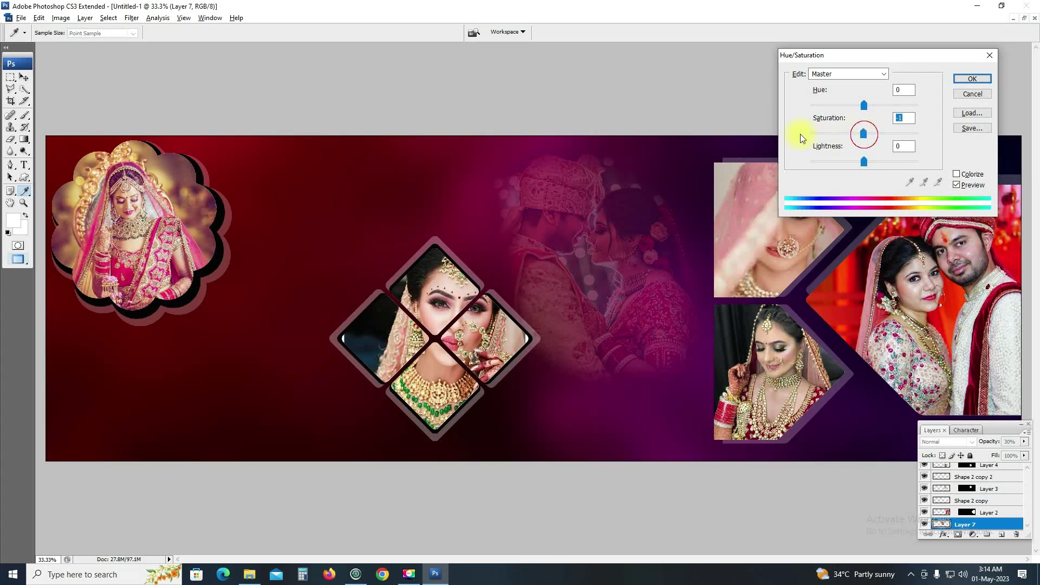
left_click_drag(801, 135, 756, 167)
key("Return")
key("v")
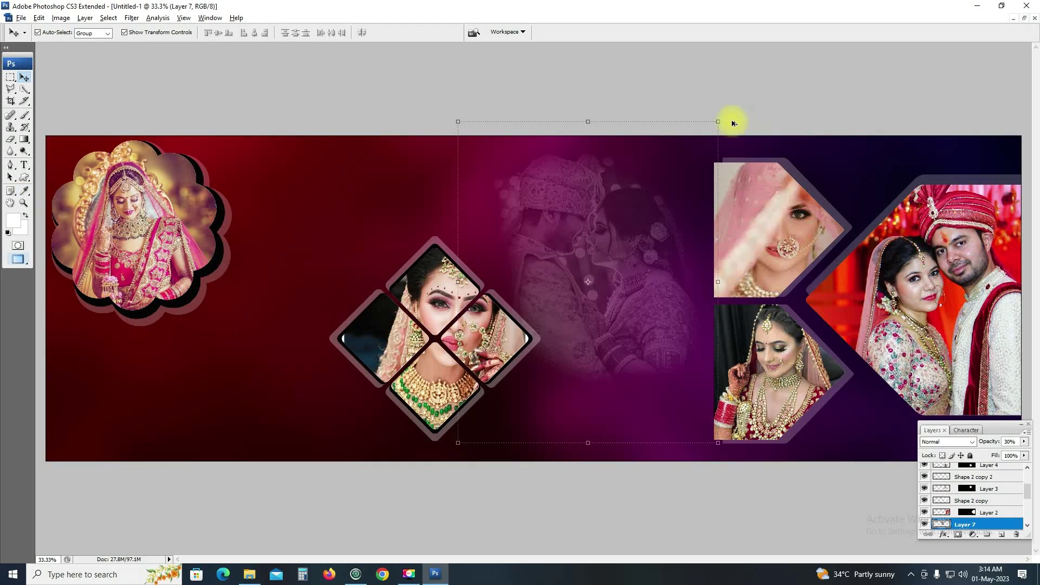
left_click_drag(719, 122, 725, 115)
left_click_drag(740, 165, 728, 138)
left_click_drag(650, 239, 641, 226)
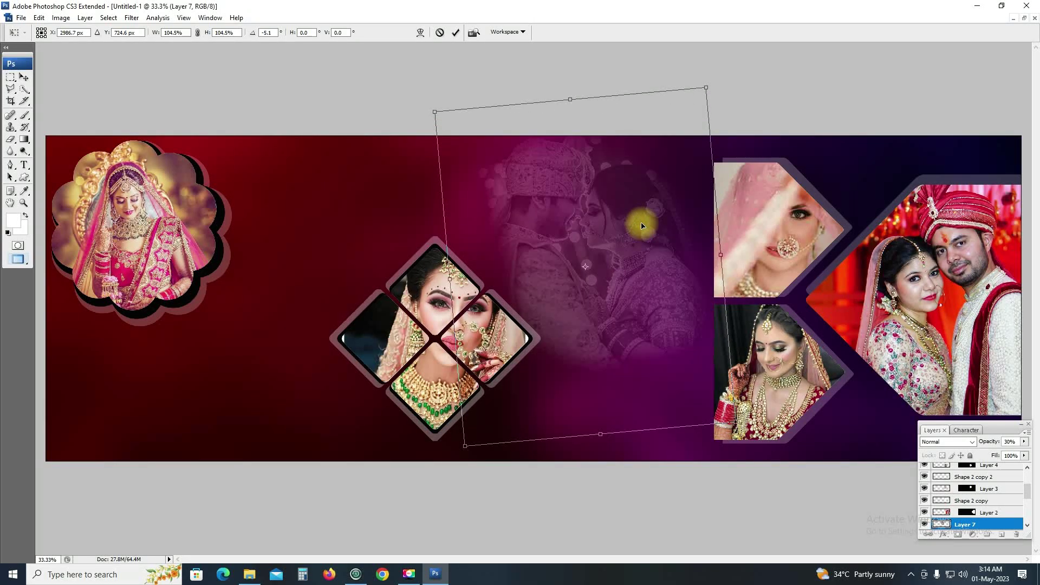
key("alt+Tab")
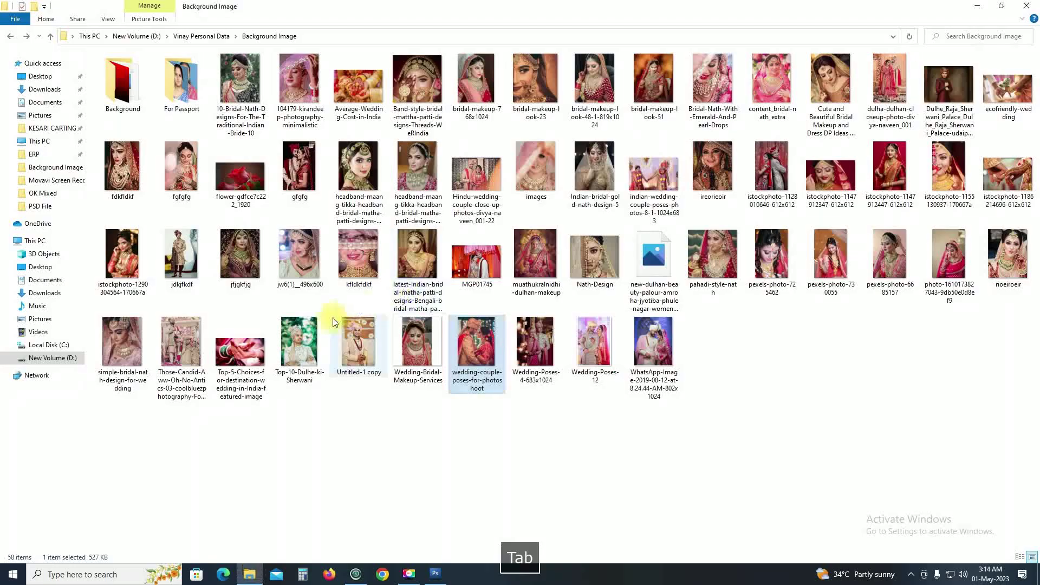
Step: Paste the hennaed-hands photo into Untitled-1 as a new layer, closing its file unsaved
left_click(242, 362)
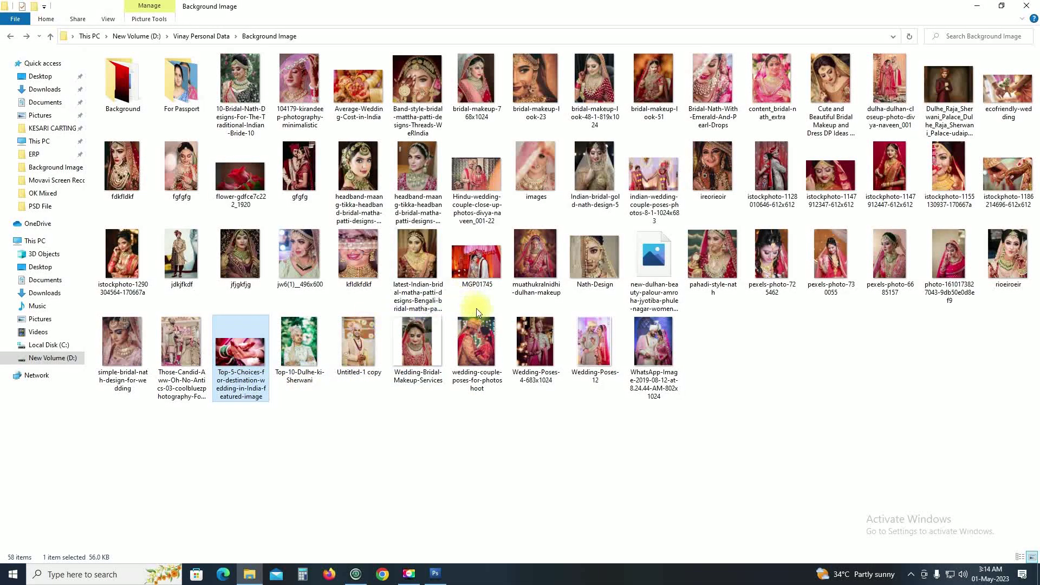
mouse_move(239, 352)
left_mouse_down()
mouse_move(440, 560)
mouse_move(431, 424)
left_mouse_up()
key("ctrl+a")
key("ctrl+x")
key("ctrl+w")
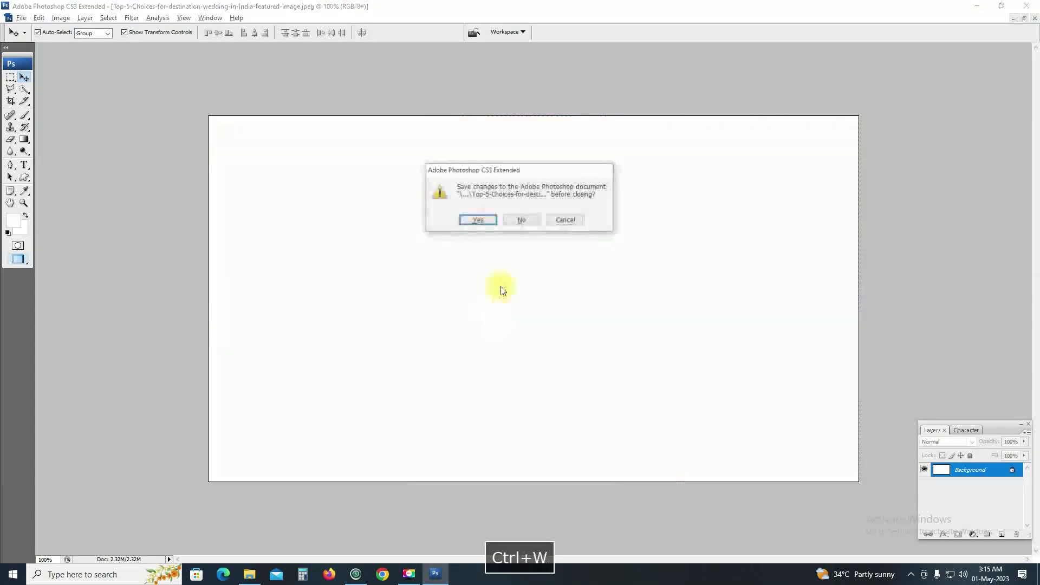
left_click(523, 220)
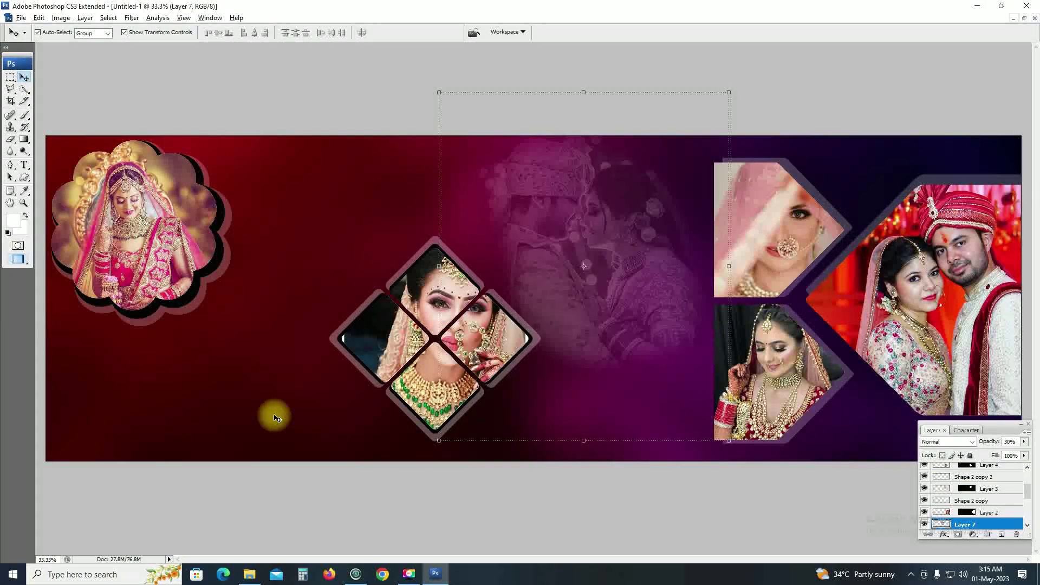
key("ctrl+v")
Step: Move the hands photo to the lower-left, soft-erase its top, and set opacity 30%
left_click_drag(565, 275, 266, 374)
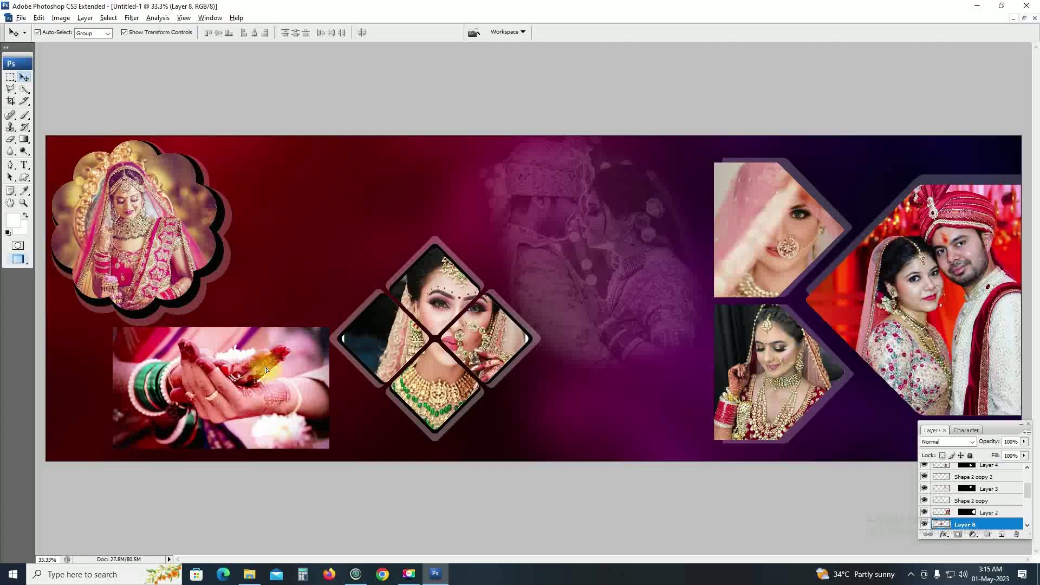
key("e")
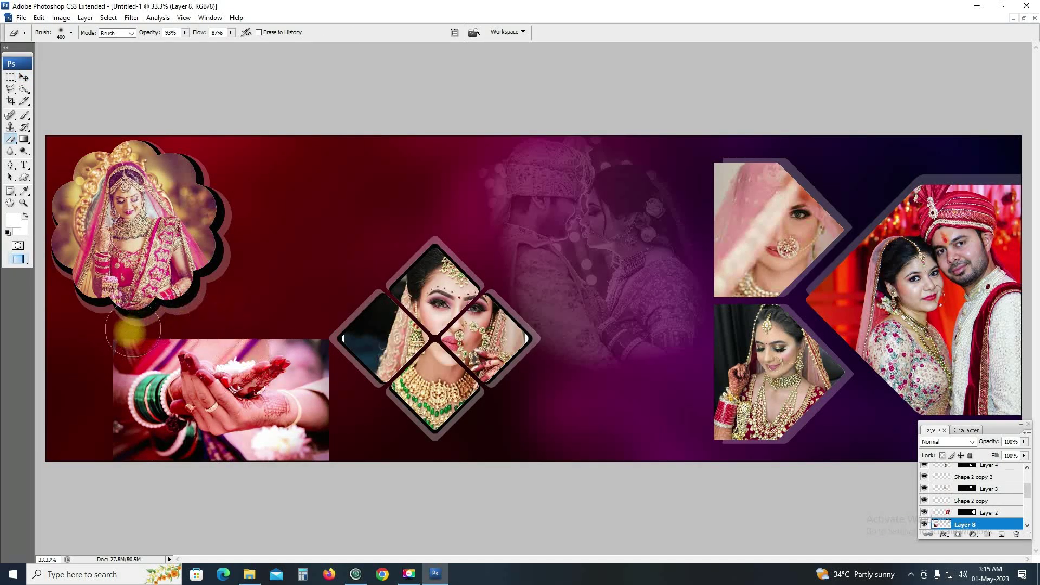
mouse_move(125, 352)
left_mouse_down()
mouse_move(347, 345)
mouse_move(116, 435)
mouse_move(279, 476)
mouse_move(335, 457)
mouse_move(333, 472)
left_mouse_up()
key("v")
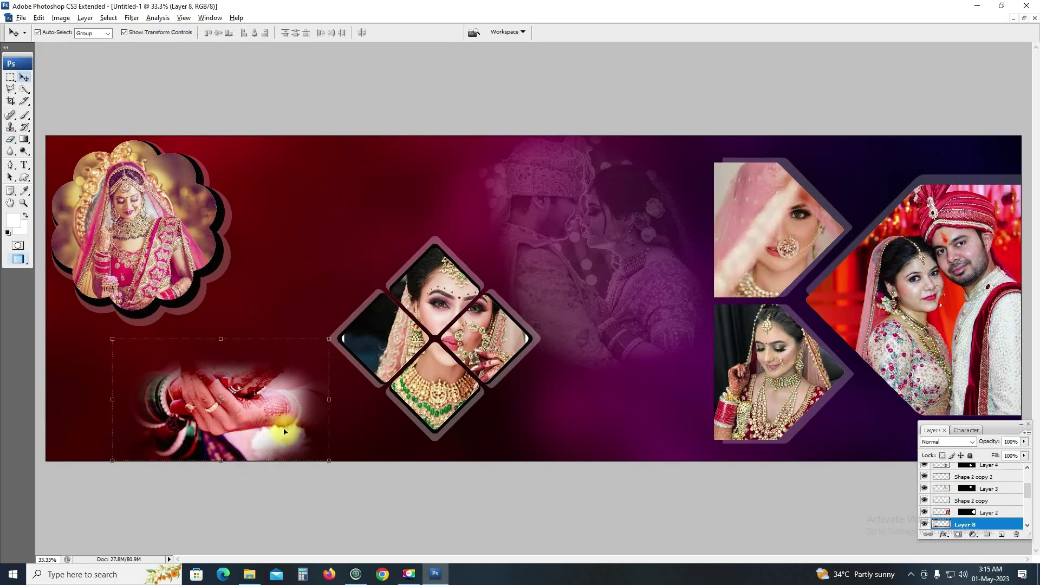
key("3")
Step: Desaturate the hands photo to saturation -100 and rotate it about 11 degrees
key("ctrl+u")
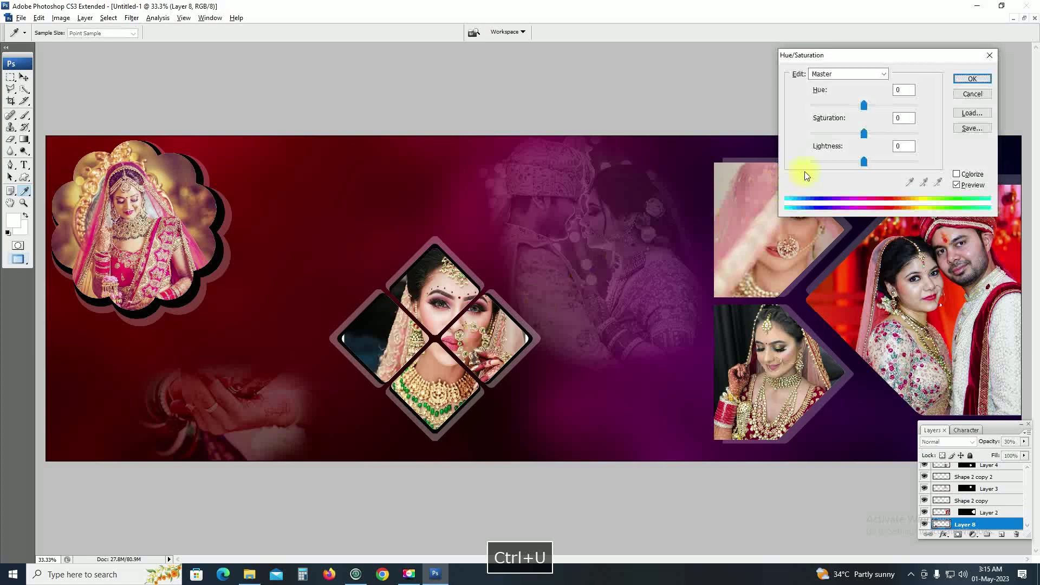
left_click_drag(863, 133, 727, 151)
key("Return")
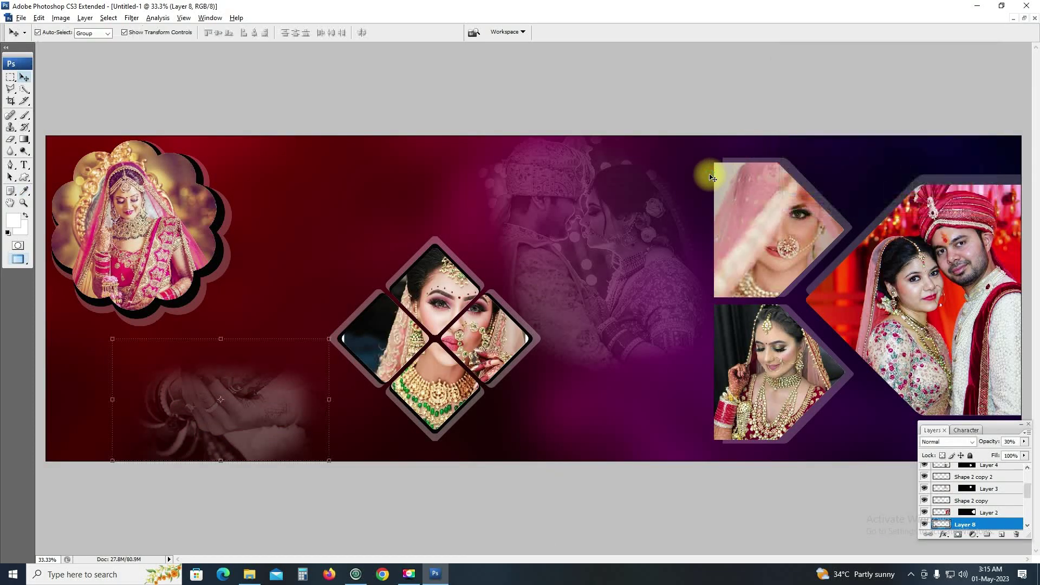
key("ctrl+t")
left_click_drag(317, 315, 329, 290)
key("Return")
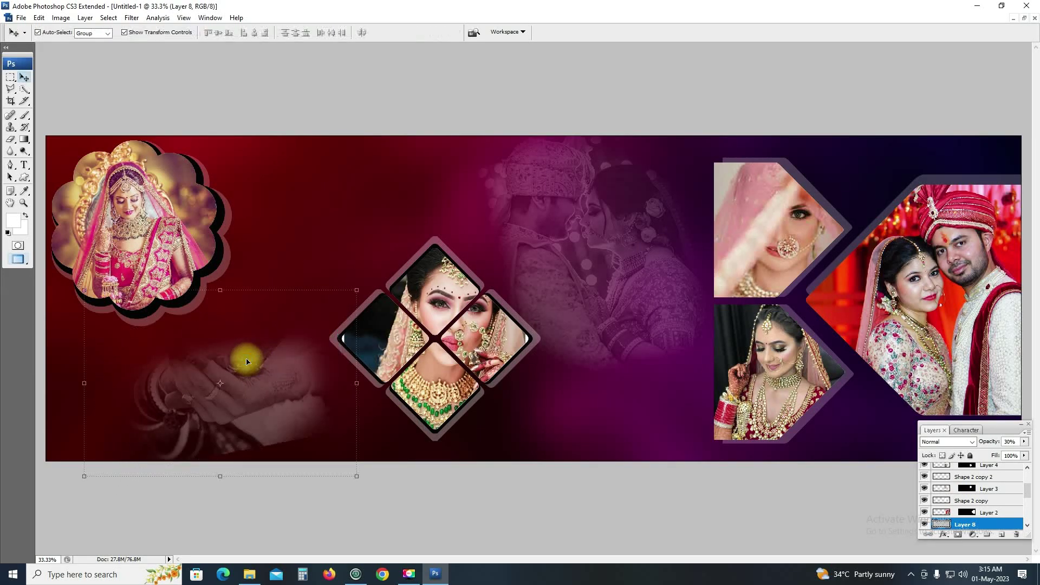
key("alt+Tab")
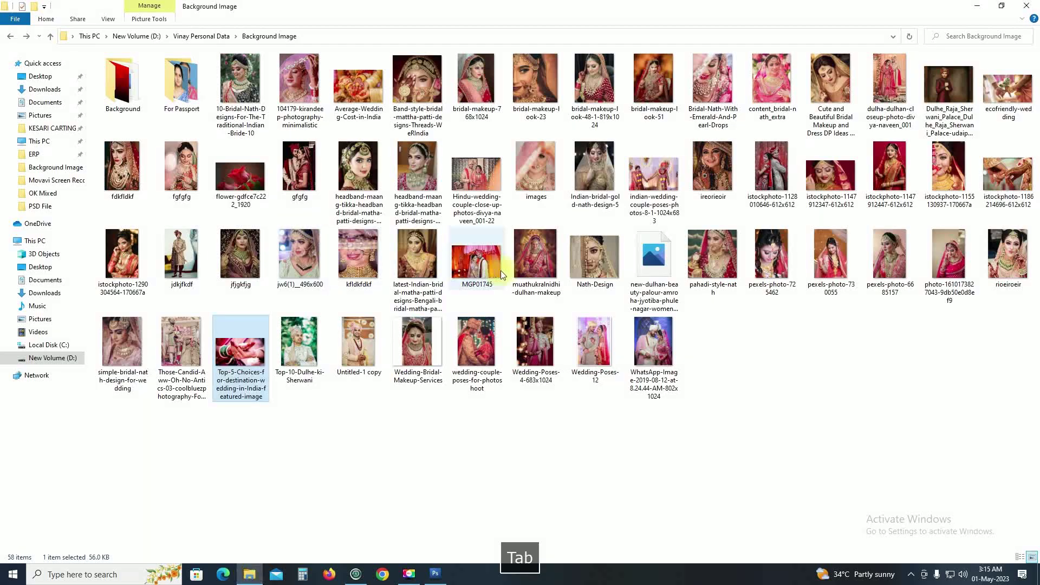
Step: Paste the 104179 pink-veiled bride photo into Untitled-1 as a new layer, closing its file unsaved
left_click(413, 85)
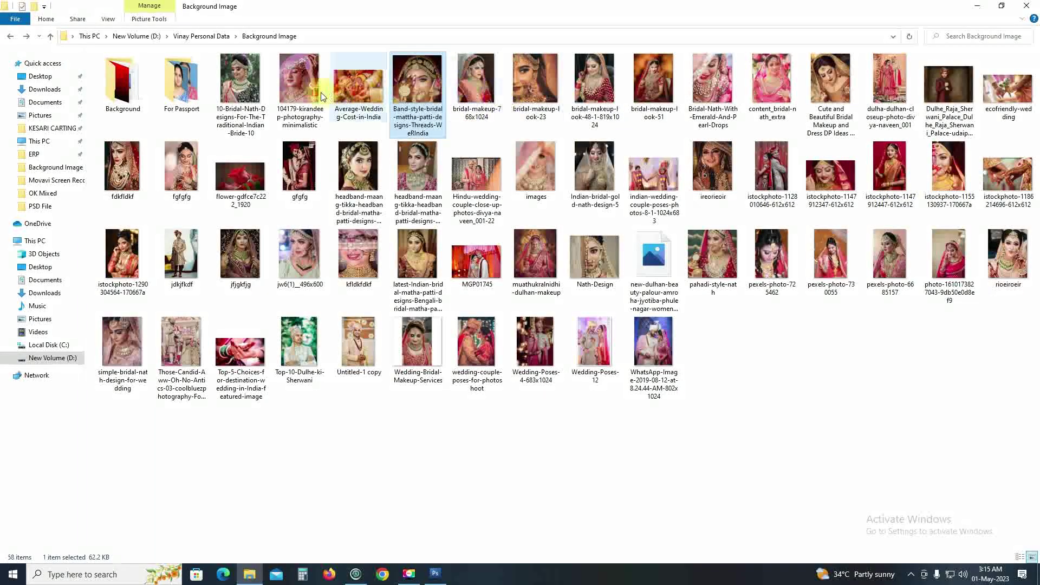
left_click(303, 97)
left_click_drag(303, 98, 386, 395)
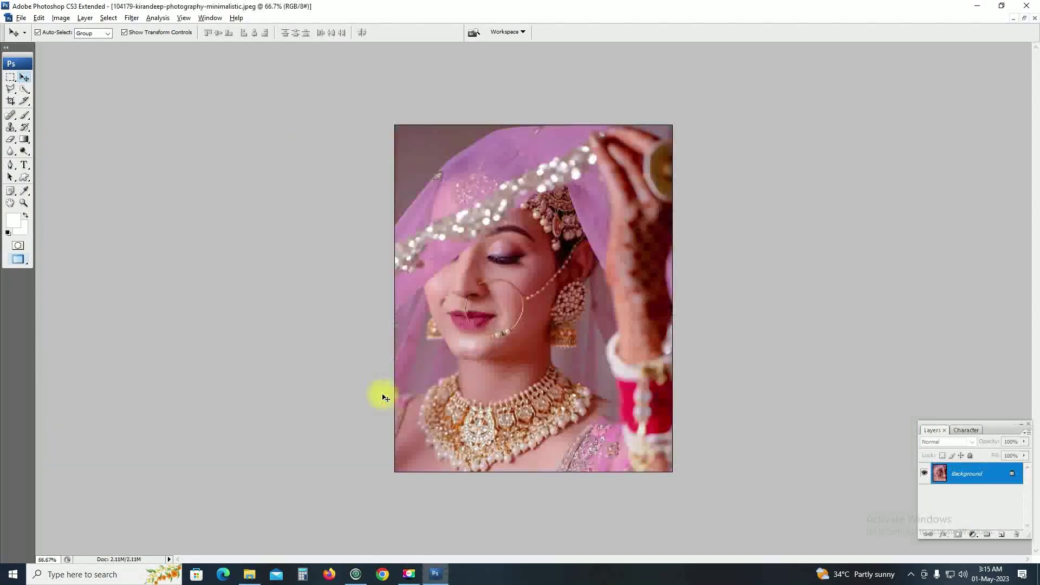
key("ctrl+a")
key("ctrl+x")
key("ctrl+w")
left_click(512, 220)
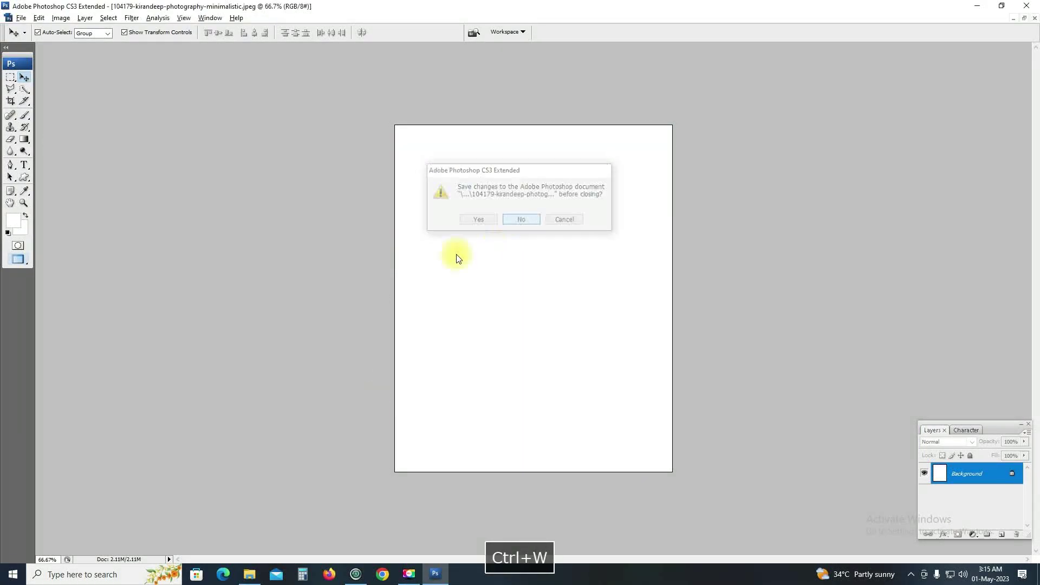
key("ctrl+v")
Step: Move the veiled-bride photo upper-left, flip it horizontally, and send it one layer down
left_click_drag(491, 232, 277, 163)
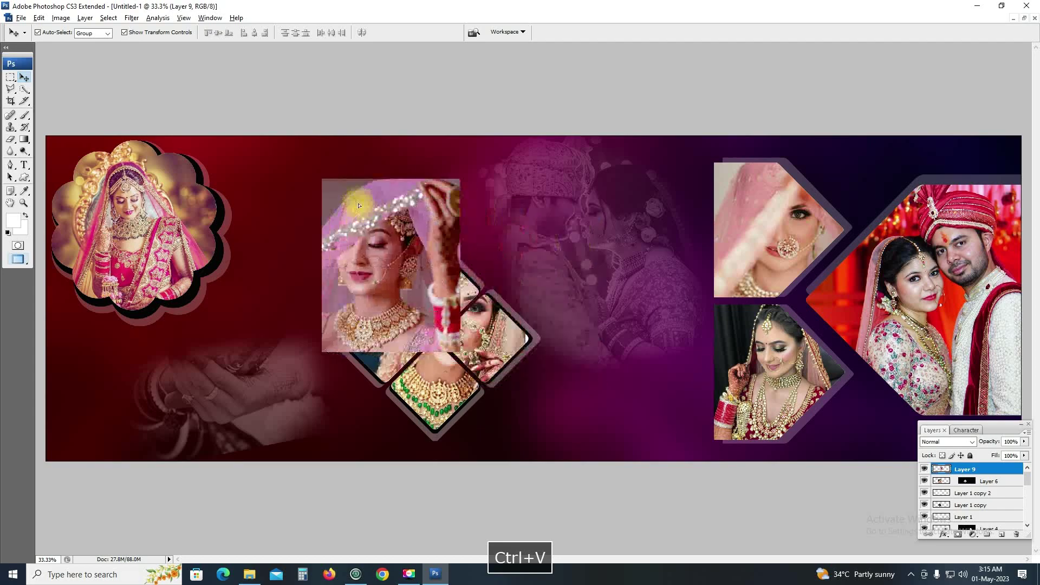
key("ctrl+t")
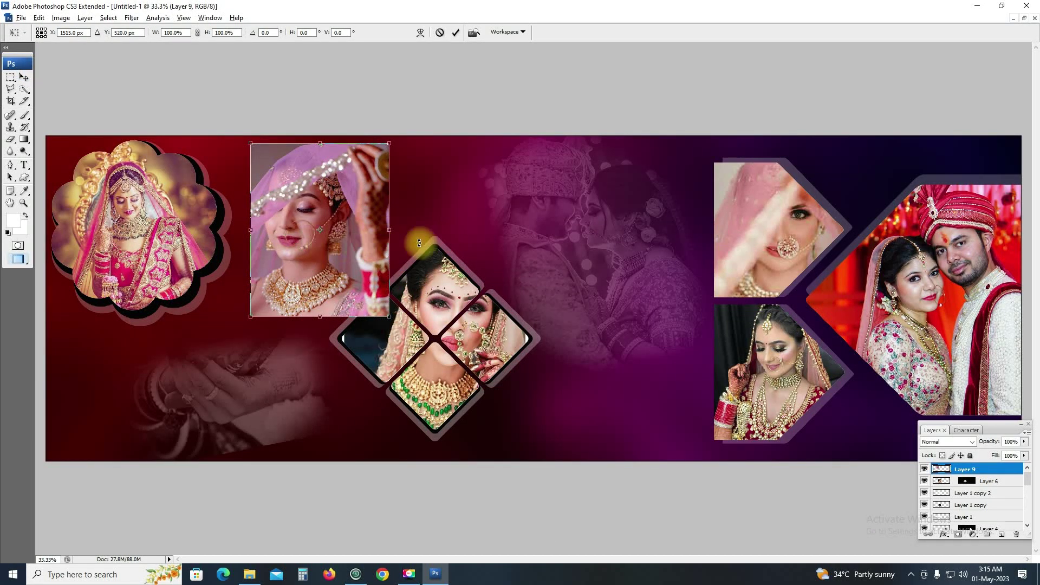
right_click(395, 257)
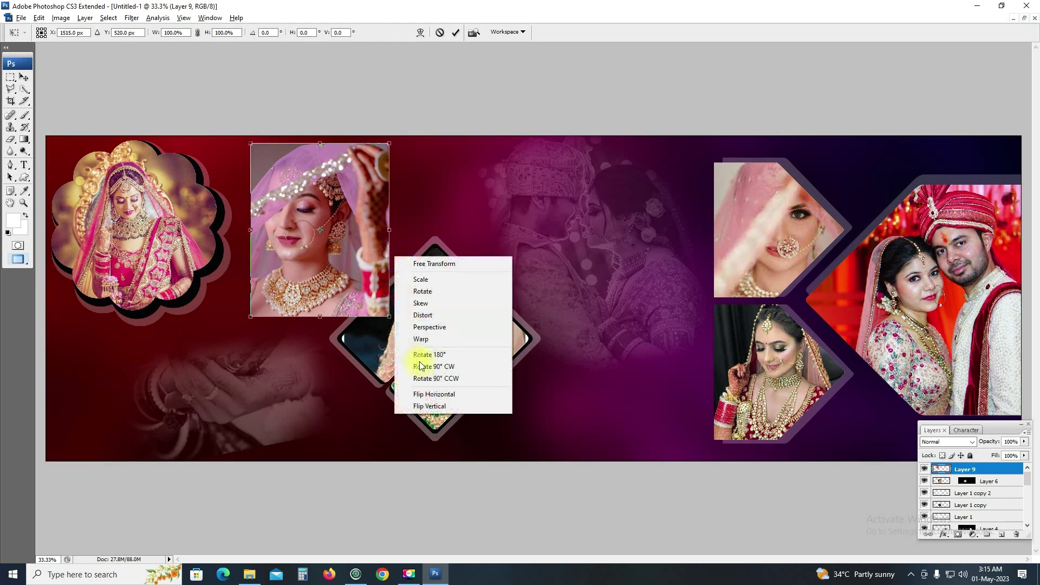
left_click(434, 394)
key("Return")
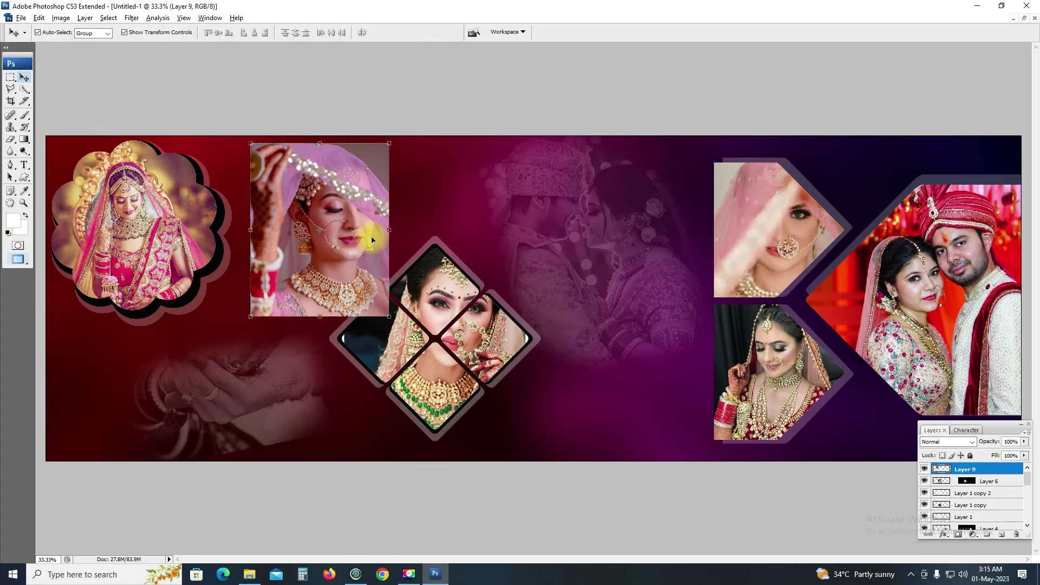
key("ctrl+bracketleft")
key("ctrl+bracketleft")
key("ctrl+bracketleft")
key("ctrl+bracketleft")
key("ctrl+bracketleft")
key("ctrl+bracketleft")
key("ctrl+bracketleft")
key("ctrl+bracketleft")
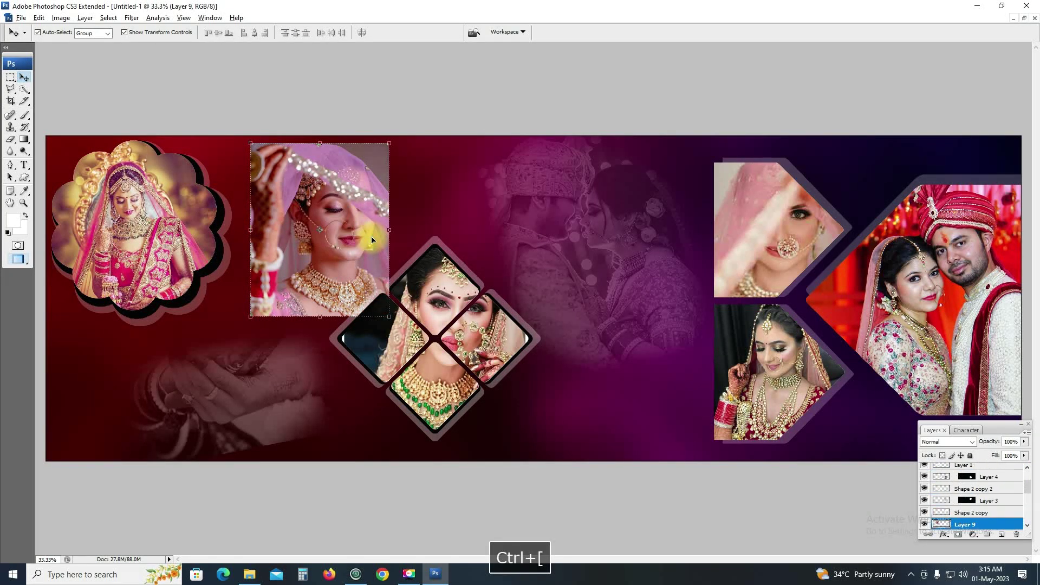
Step: Nudge the photo slightly left and softly erase its left and bottom edges
left_click_drag(332, 233, 314, 230)
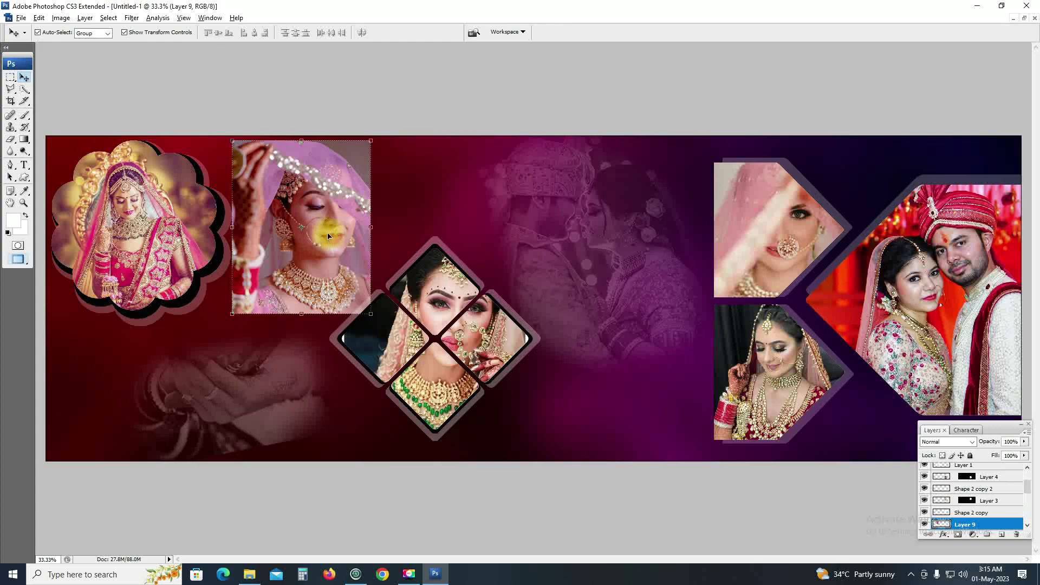
key("e")
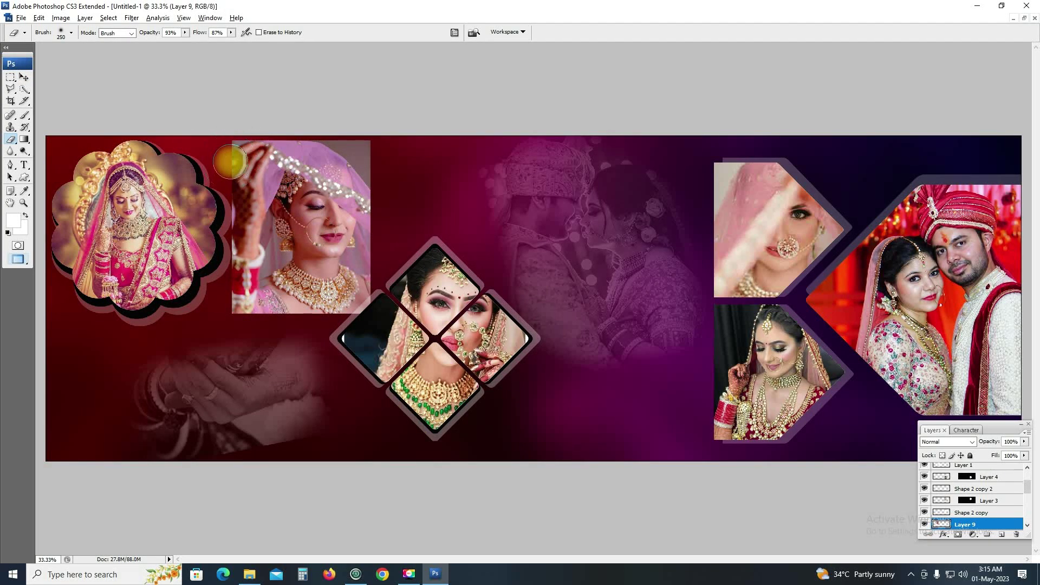
key("bracketleft")
mouse_move(232, 150)
left_mouse_down()
mouse_move(372, 135)
mouse_move(286, 128)
mouse_move(395, 144)
mouse_move(374, 173)
mouse_move(369, 319)
mouse_move(370, 184)
mouse_move(369, 325)
mouse_move(367, 304)
mouse_move(195, 317)
mouse_move(325, 303)
mouse_move(366, 311)
mouse_move(272, 314)
mouse_move(227, 260)
mouse_move(337, 329)
left_mouse_up()
key("bracketright")
key("bracketright")
key("bracketright")
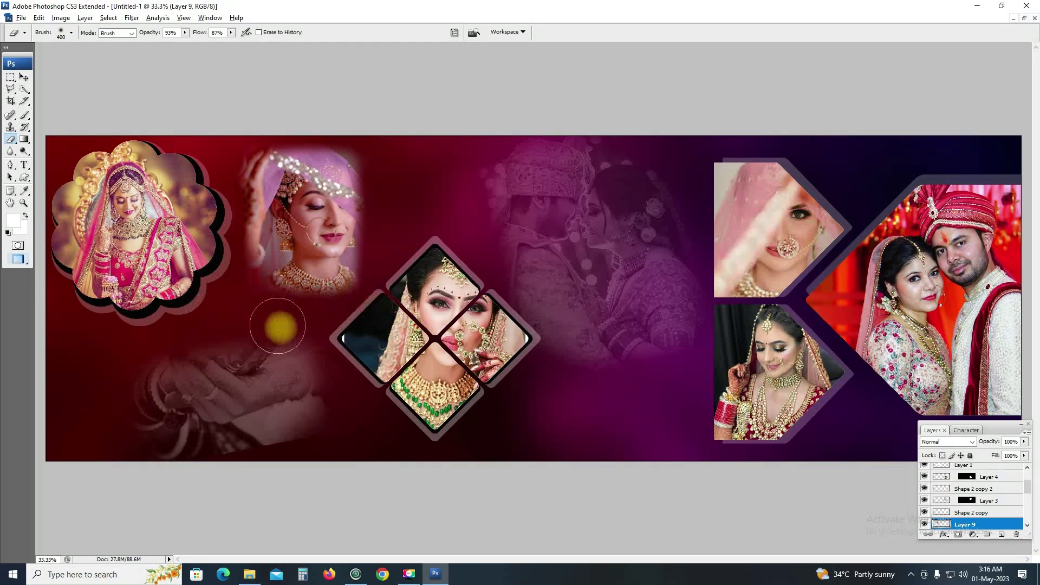
Step: Set the photo's opacity to 30% and desaturate it to greyscale with saturation -100
key("v")
key("3")
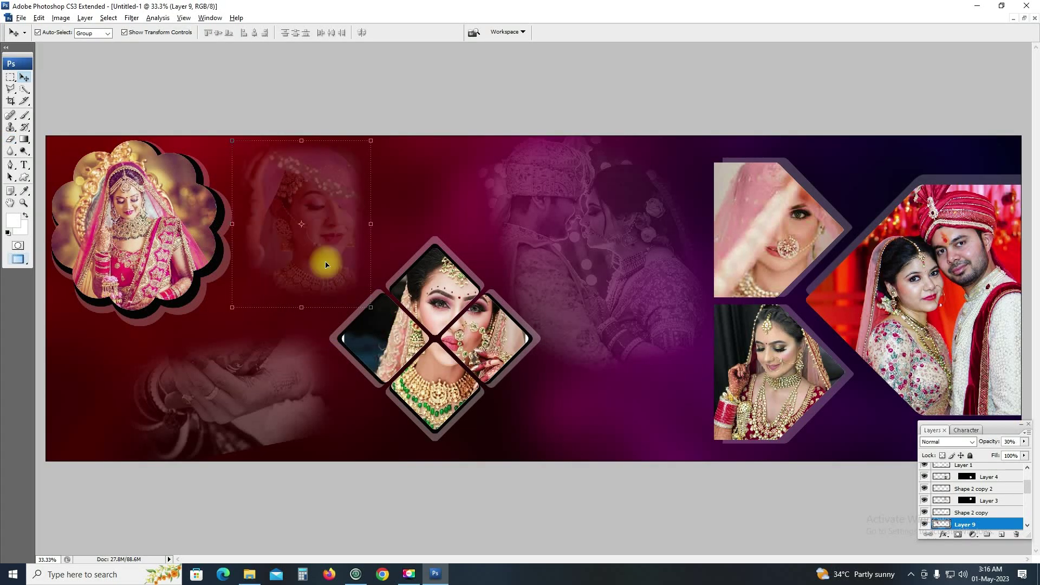
key("ctrl+u")
left_click_drag(865, 133, 810, 133)
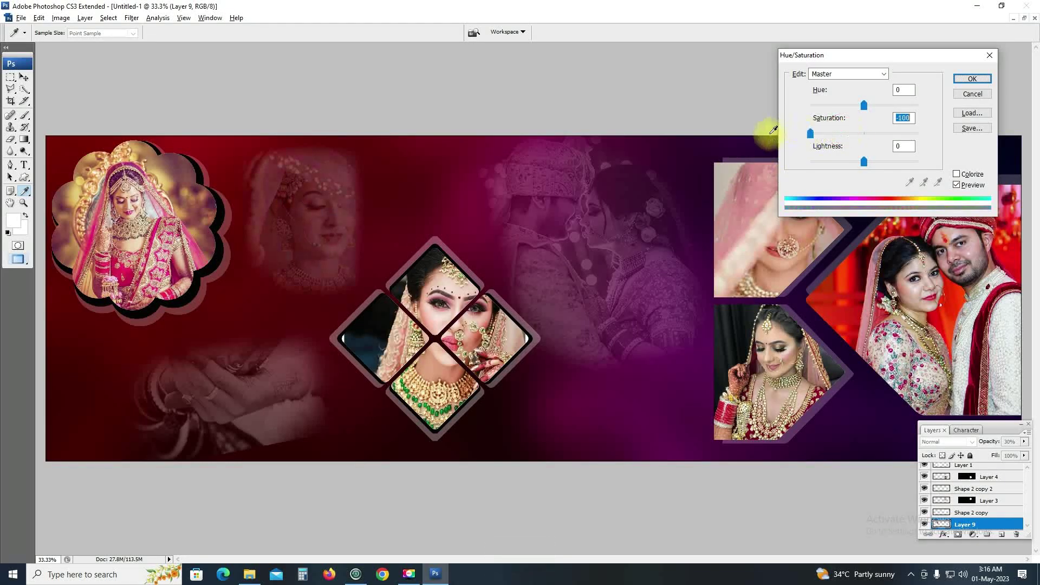
key("Return")
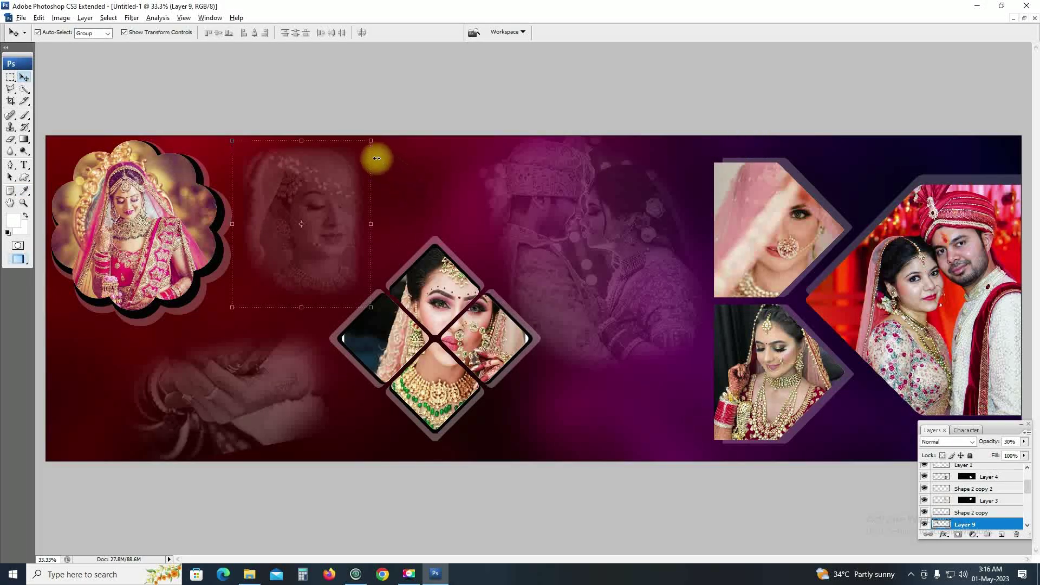
Step: Rotate the photo about 22 degrees and enlarge it, then deselect to review the spread
key("ctrl+t")
left_click_drag(395, 169, 374, 124)
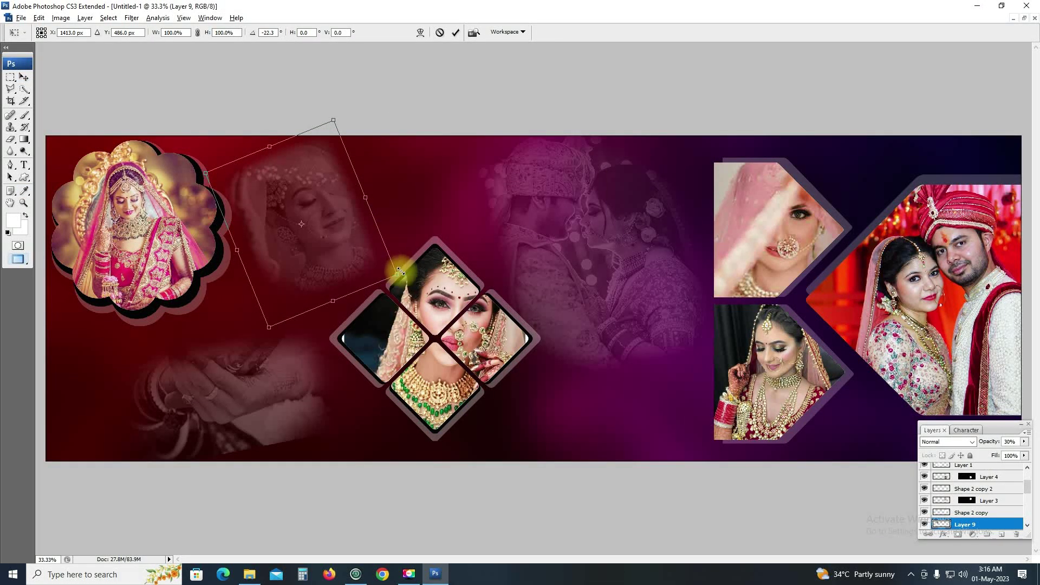
left_click_drag(398, 272, 450, 280)
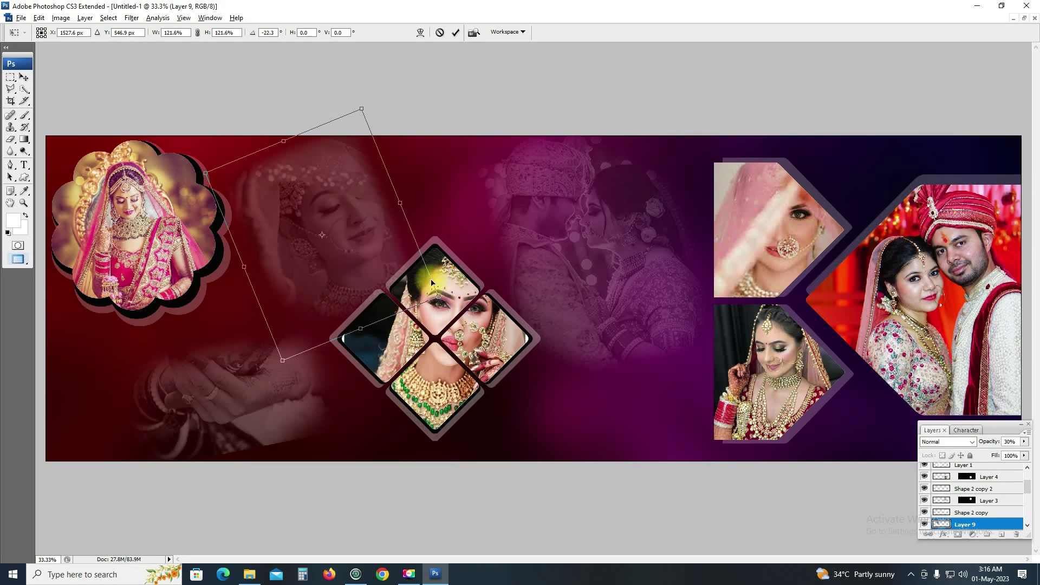
key("Return")
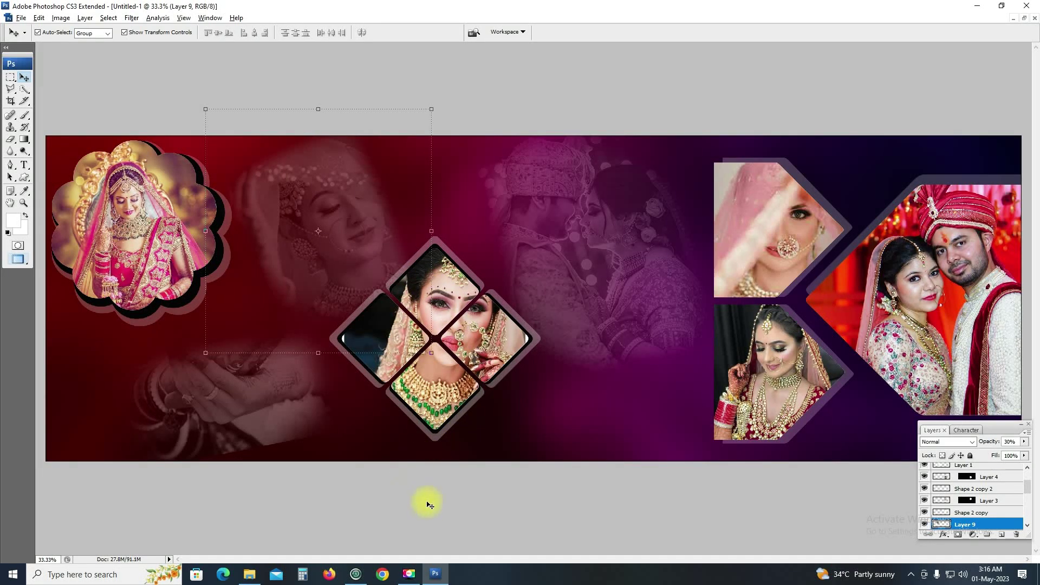
left_click(430, 505)
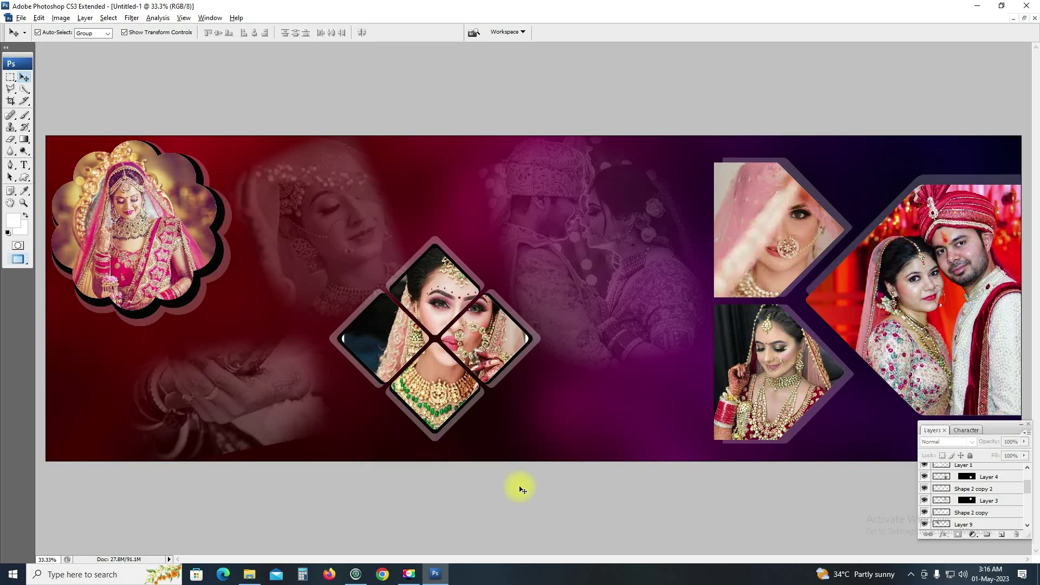
left_click(217, 282)
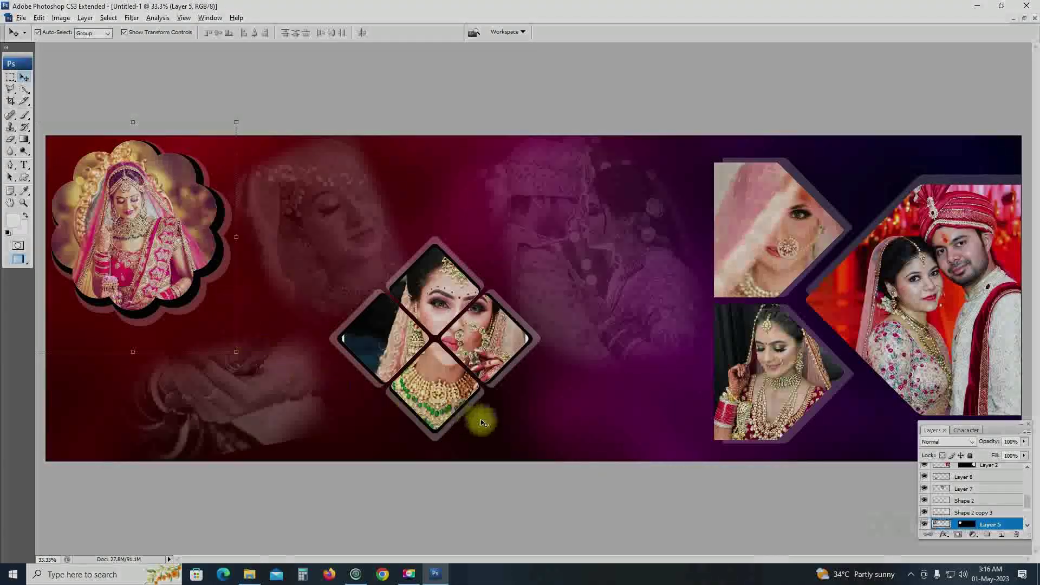